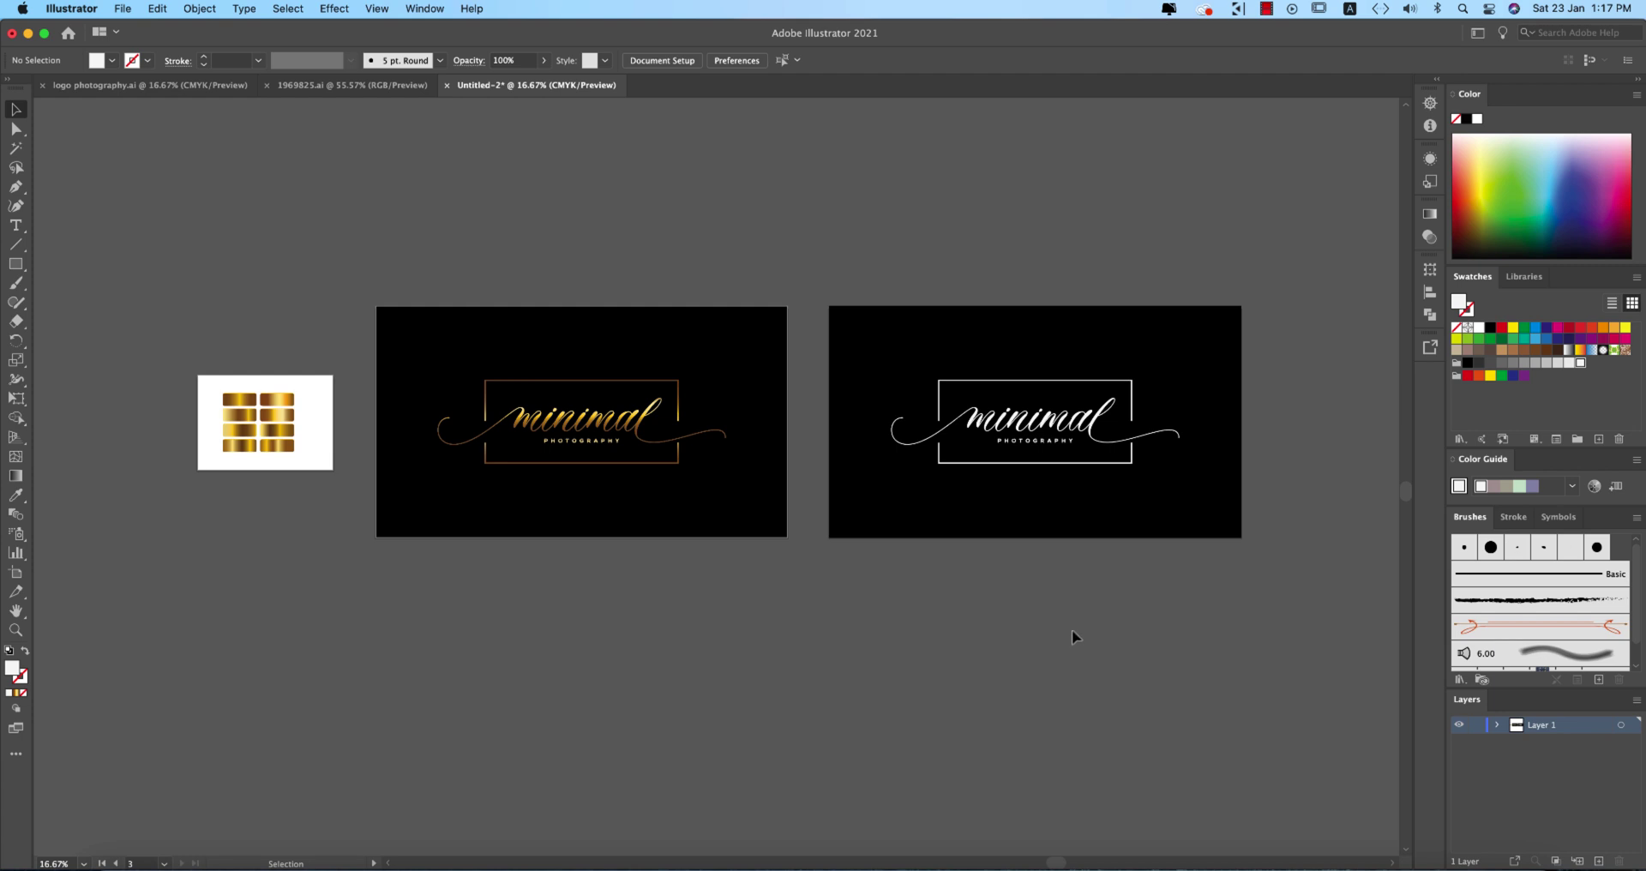
{"action": "left_click", "coordinate": [682, 436]}
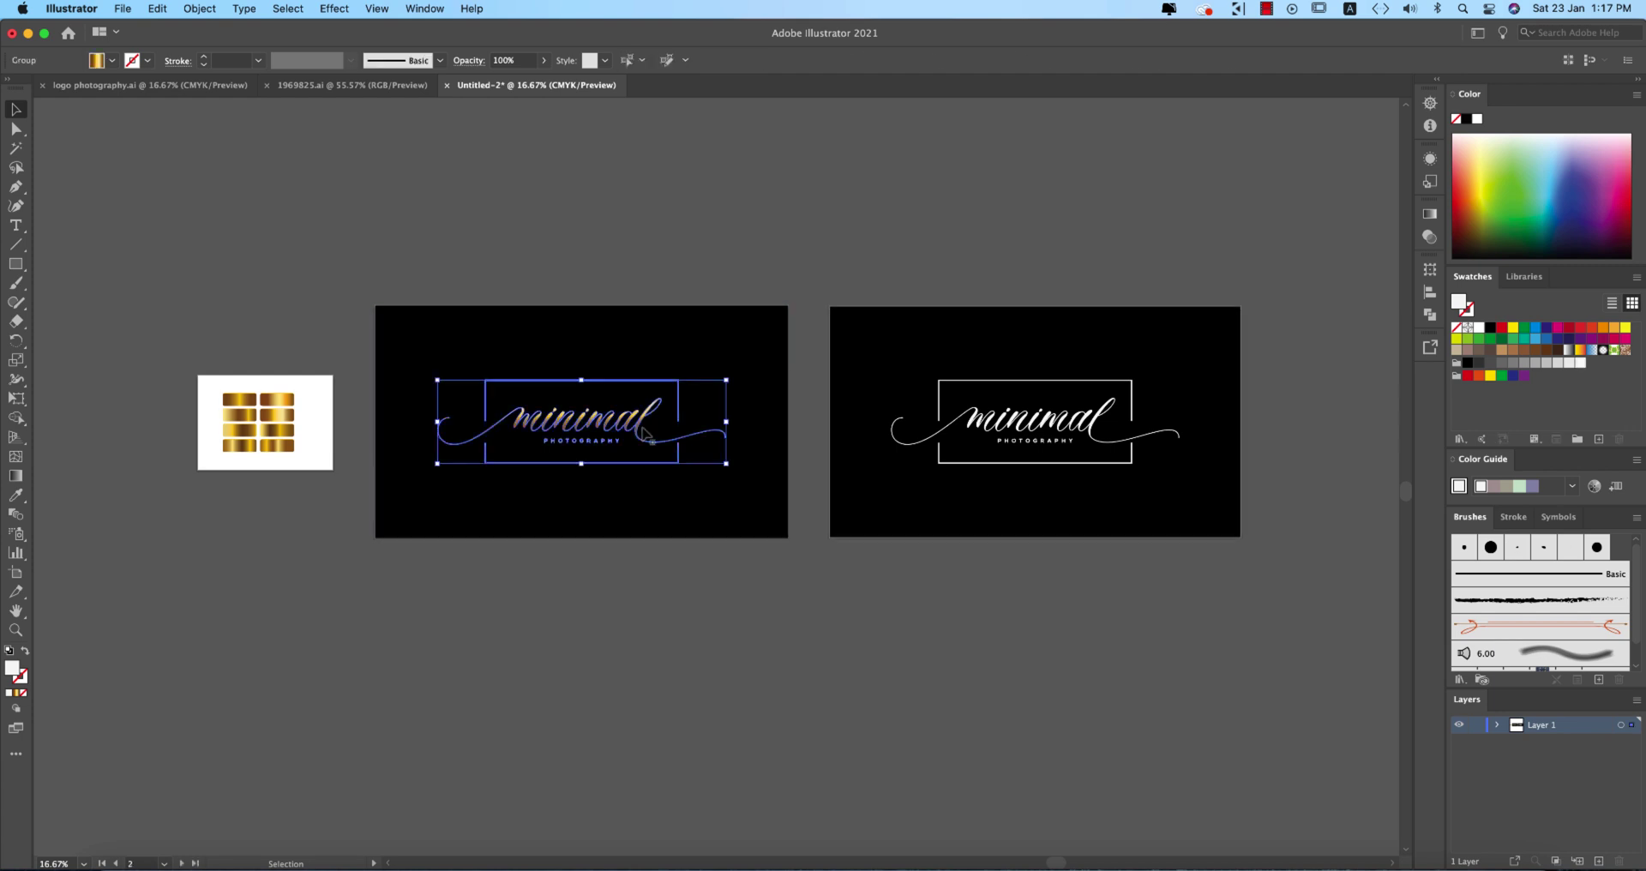
{"action": "left_click", "coordinate": [928, 640]}
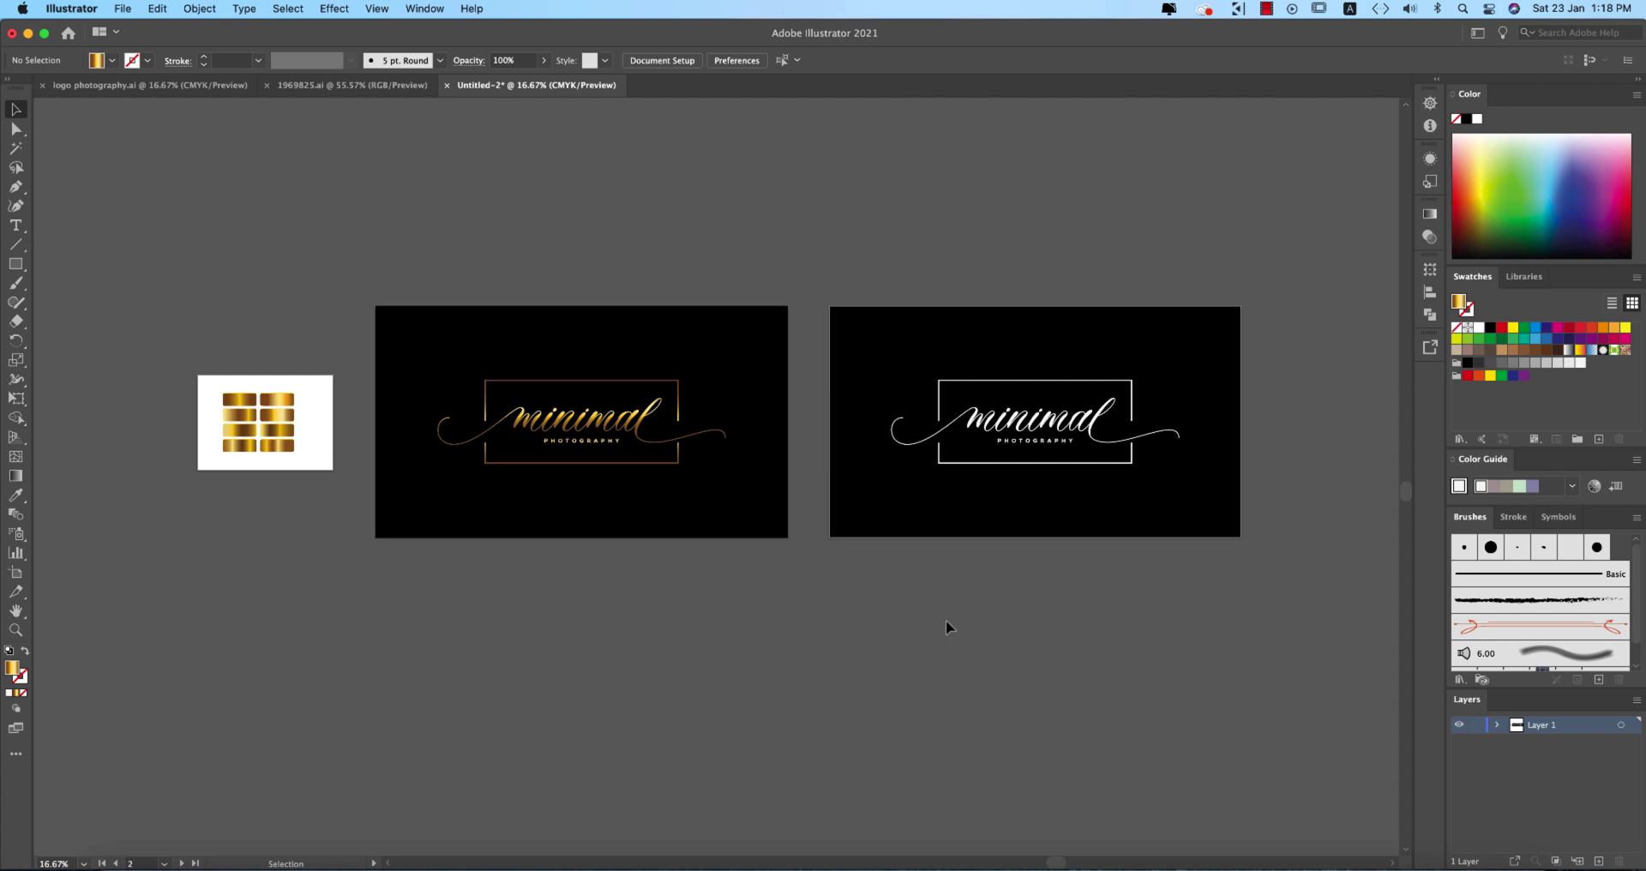
{"action": "scroll", "coordinate": [716, 485], "scroll_direction": "up", "scroll_amount": 2}
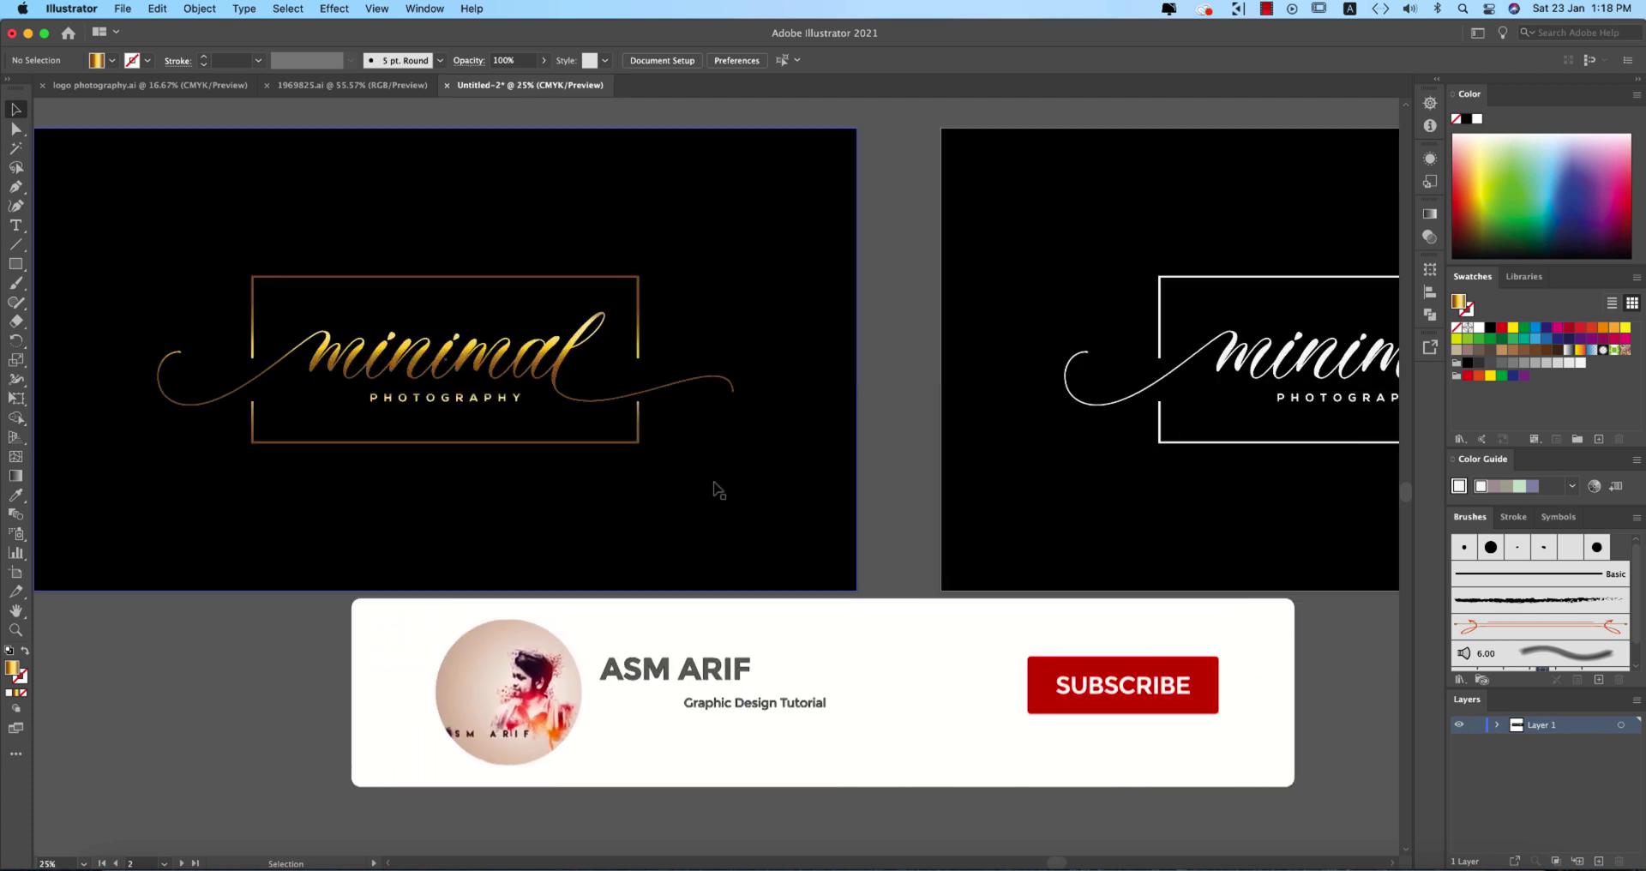
{"action": "scroll", "coordinate": [714, 483], "scroll_direction": "up", "scroll_amount": 1}
{"action": "left_click_drag", "start_coordinate": [708, 499], "coordinate": [1167, 699]}
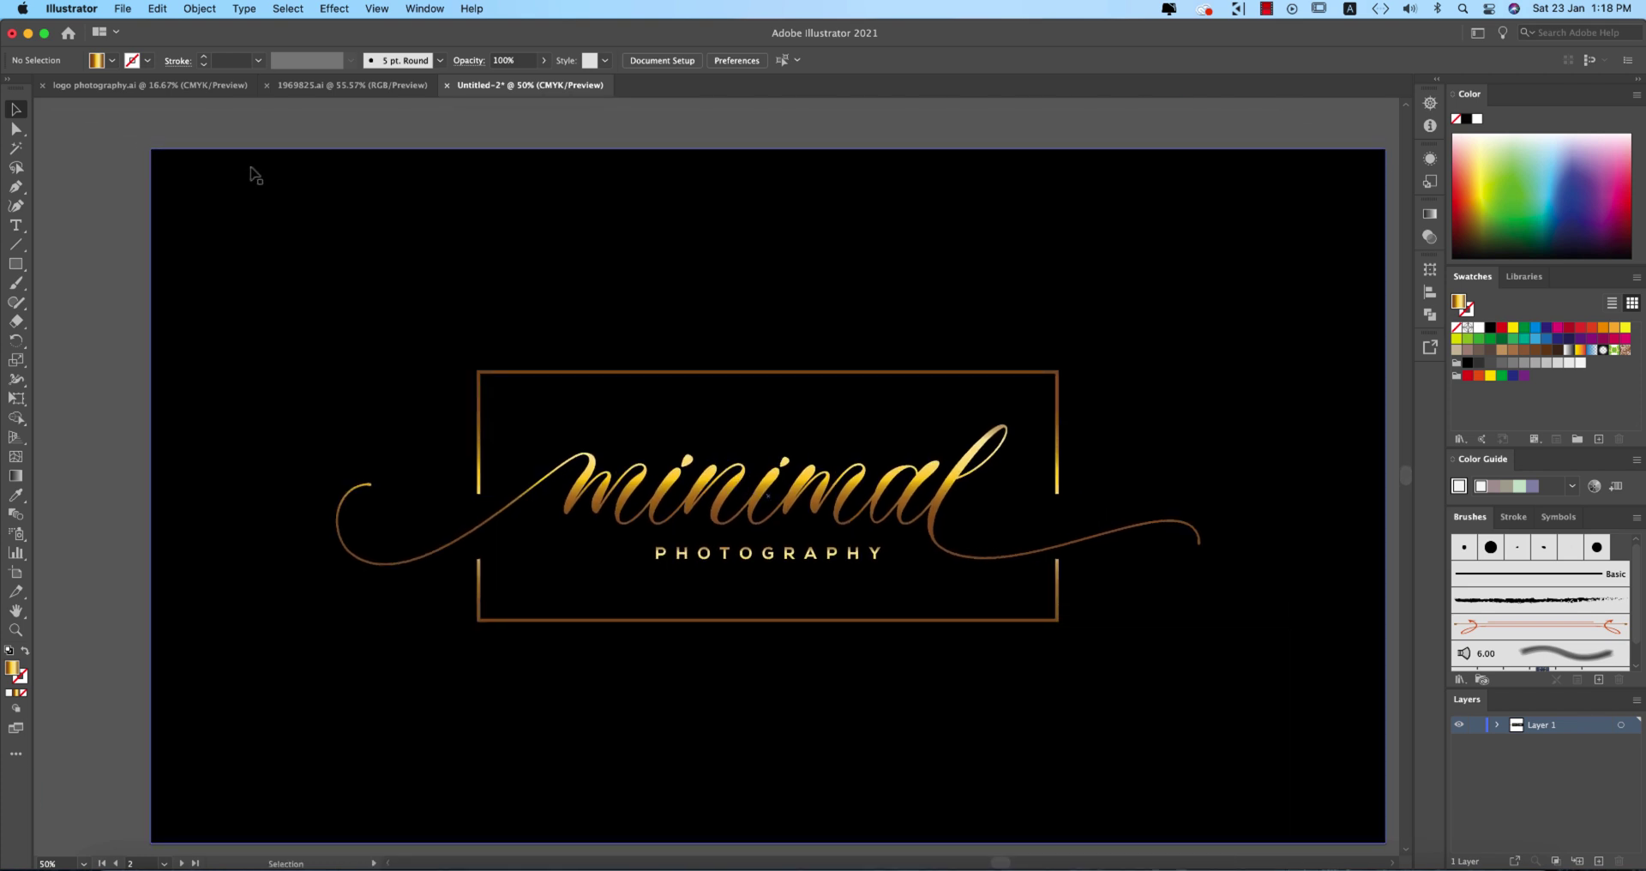
Create a new document named minimal from the custom 2000 x 2000 px preset
{"action": "left_click", "coordinate": [122, 9]}
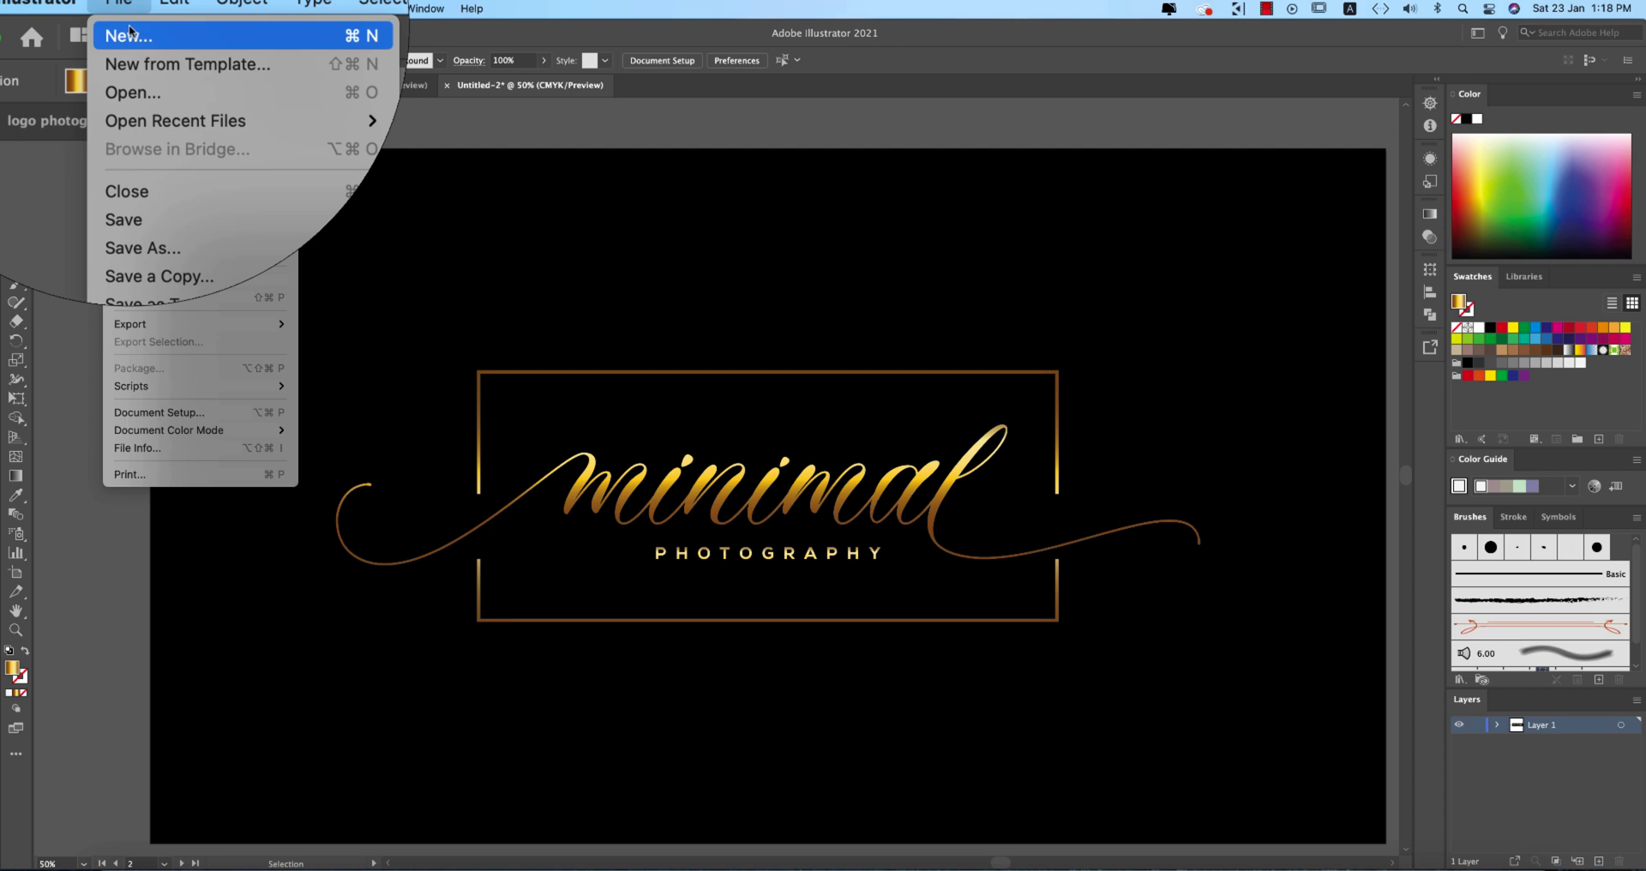
{"action": "left_click", "coordinate": [138, 28]}
{"action": "left_click", "coordinate": [632, 336]}
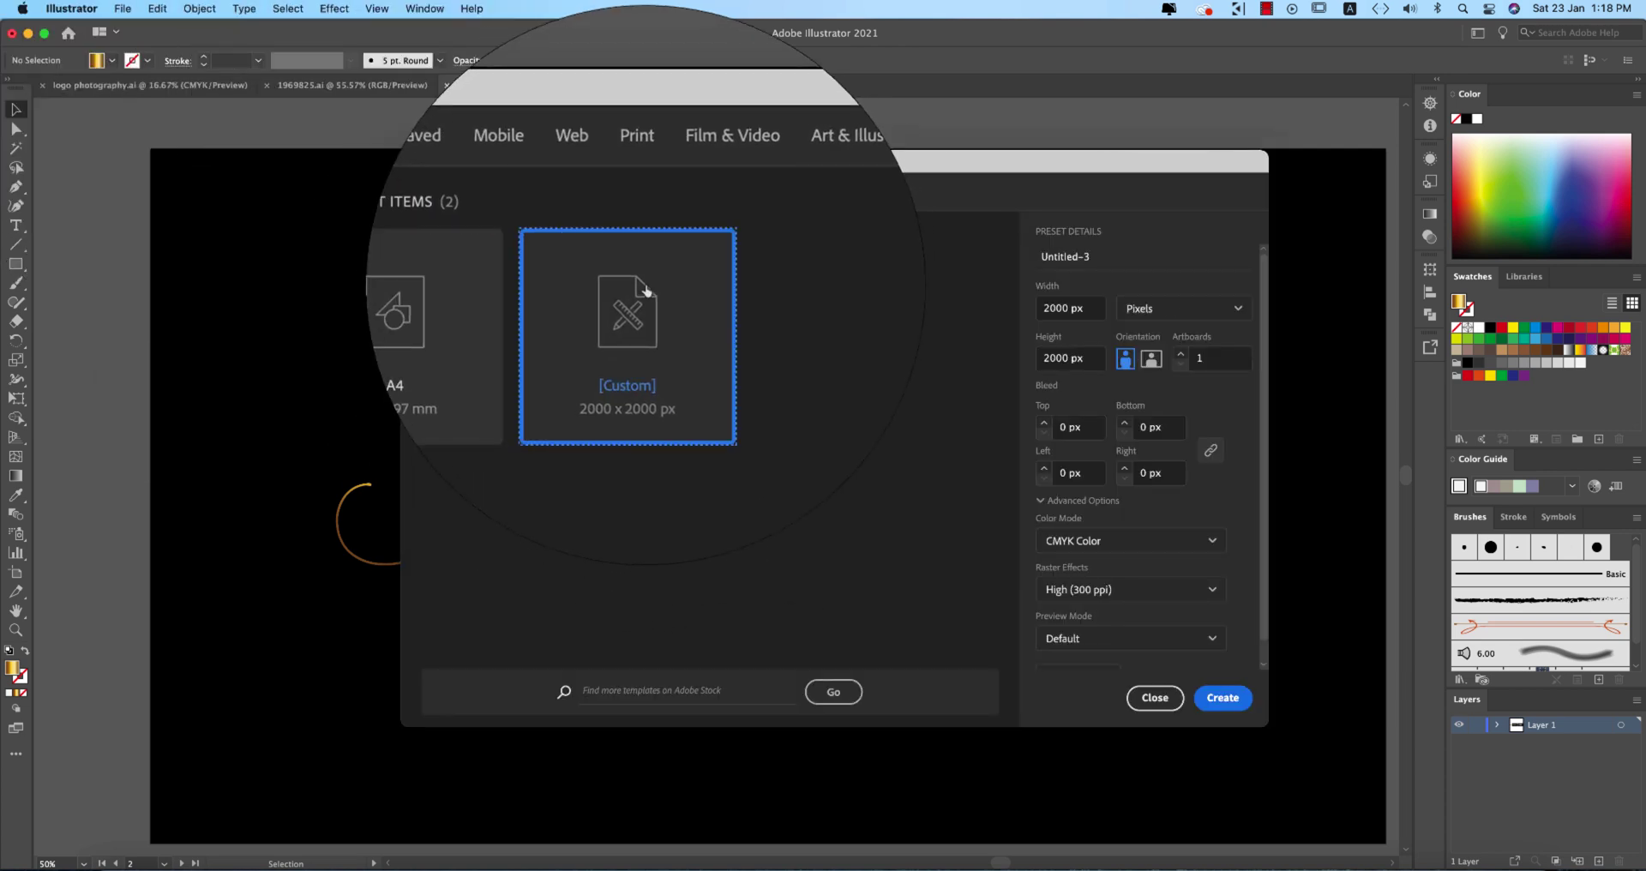
{"action": "left_click_drag", "start_coordinate": [1089, 311], "coordinate": [1049, 315]}
{"action": "left_click_drag", "start_coordinate": [1109, 260], "coordinate": [968, 255]}
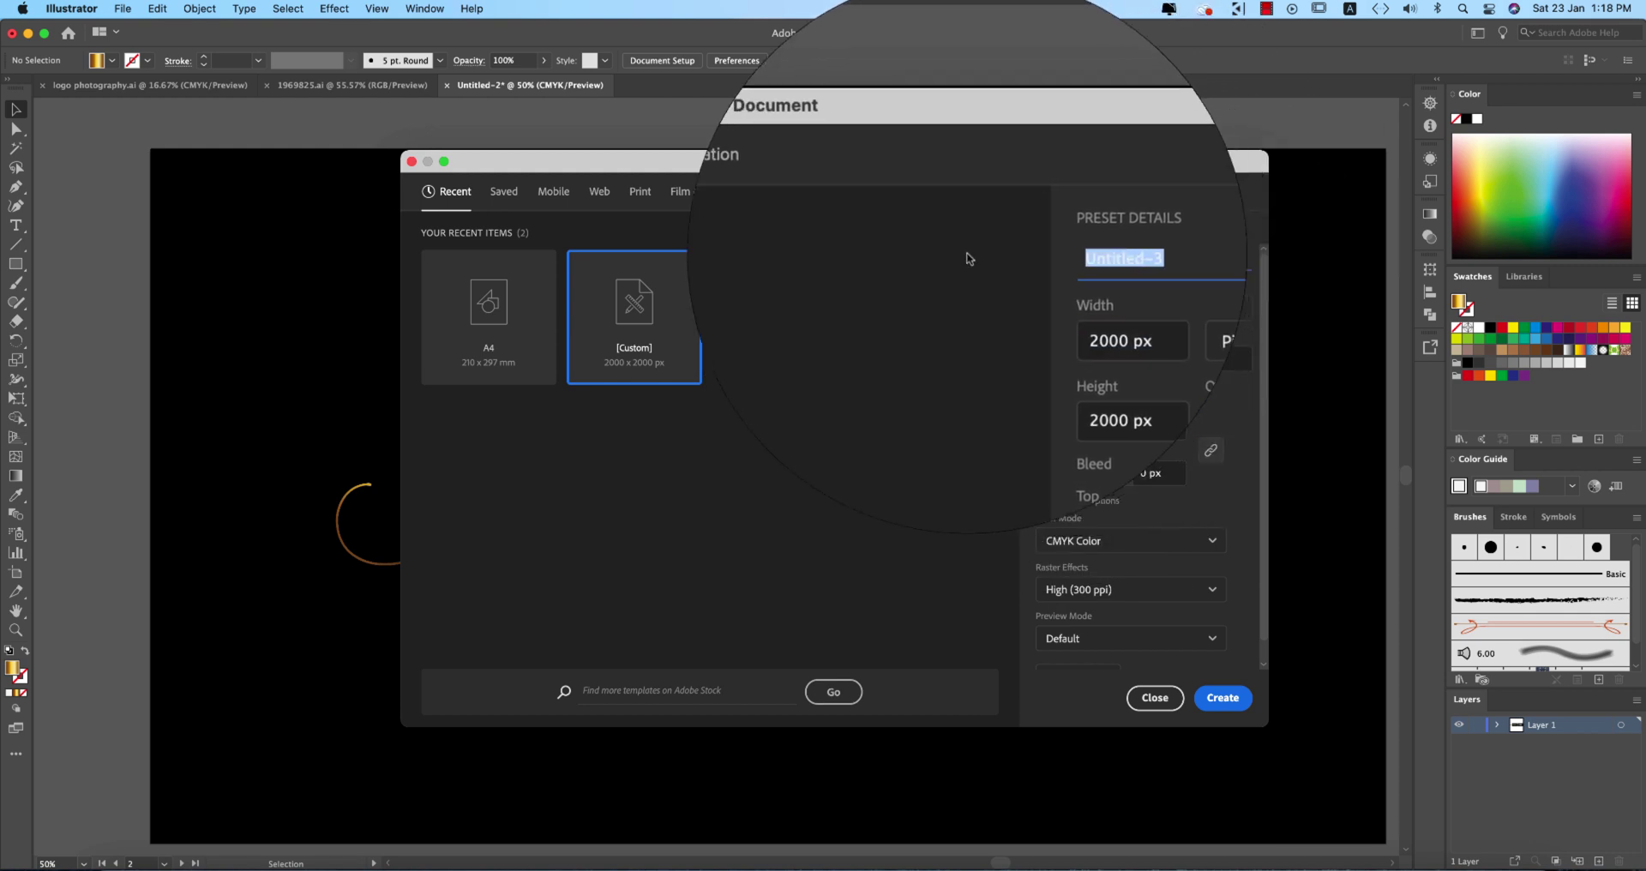
{"action": "type", "text": "minimal"}
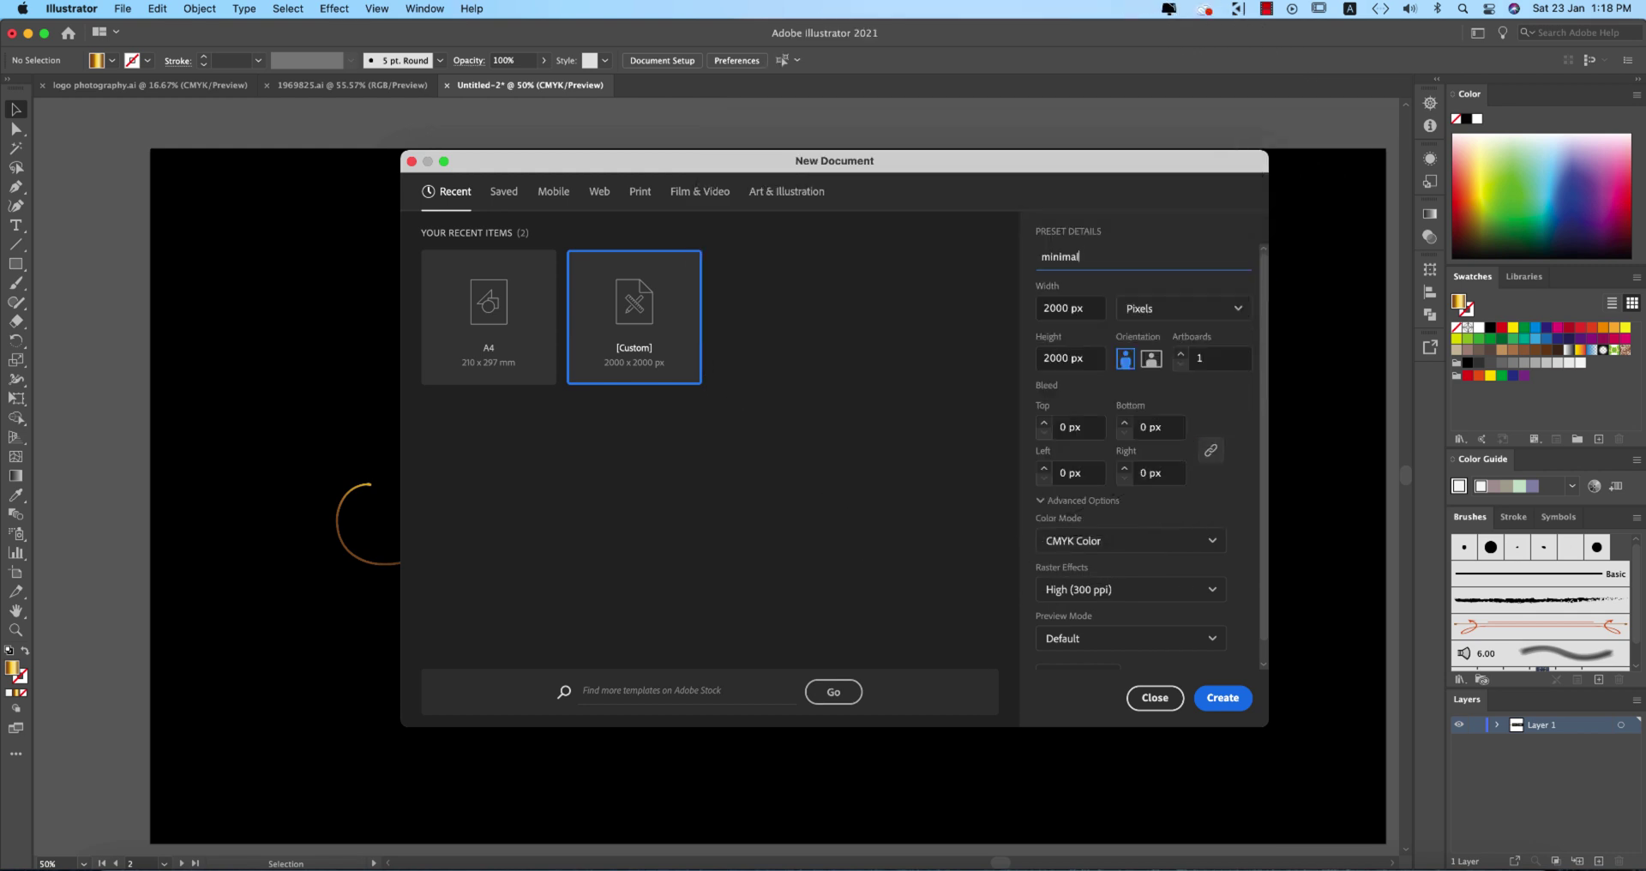
{"action": "key", "text": "Return"}
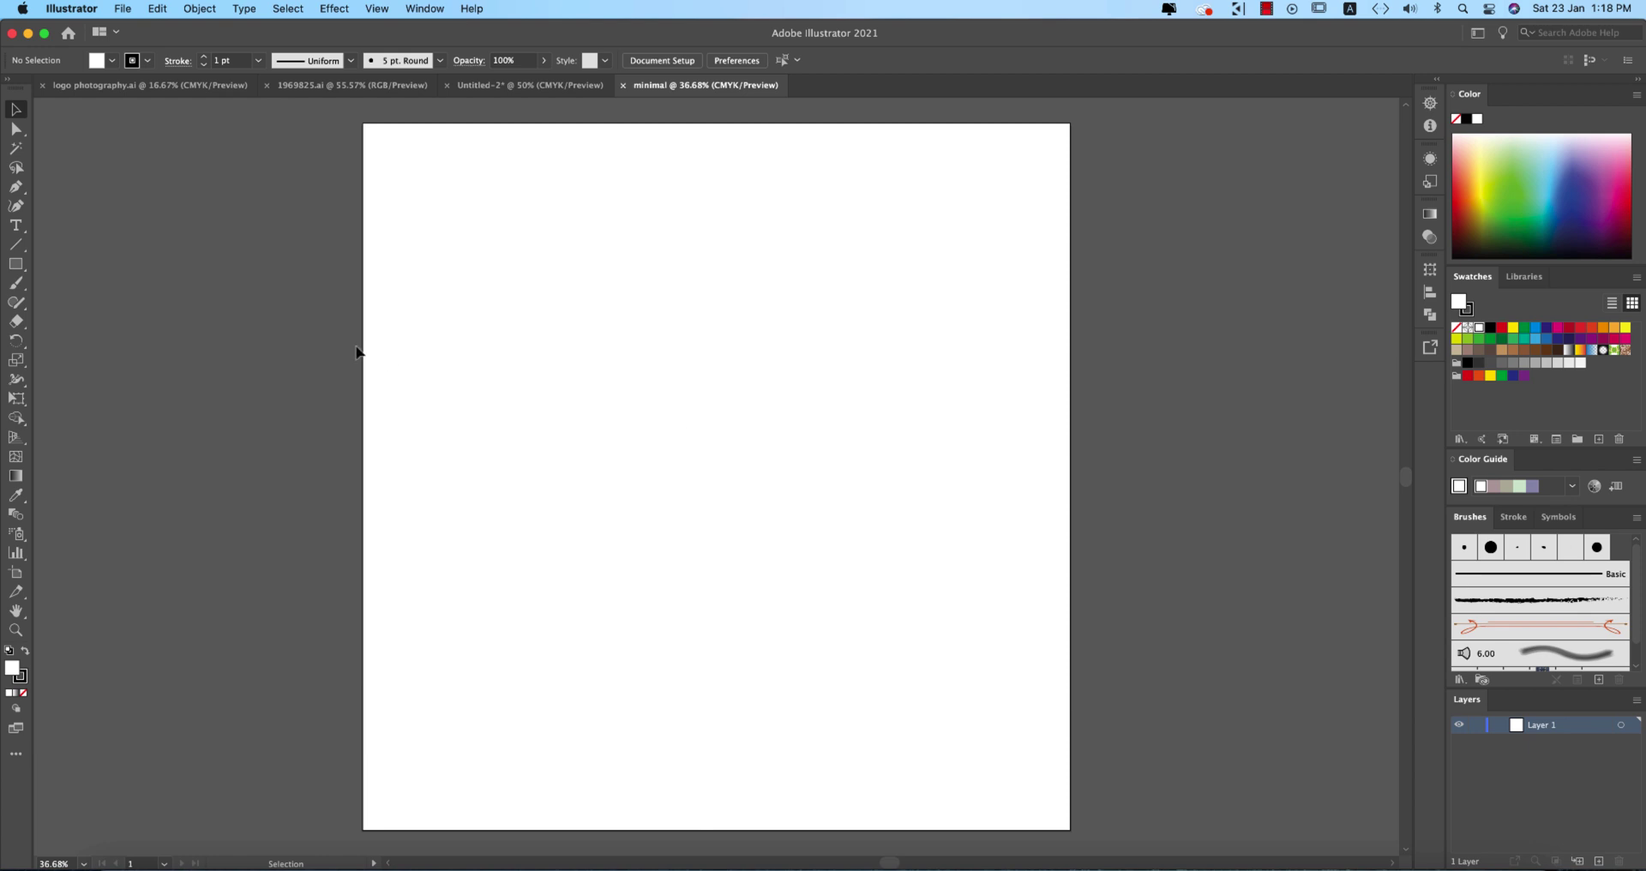
Create a 2000 x 2000 px rectangle with its width and height proportions linked
{"action": "left_click", "coordinate": [16, 264]}
{"action": "left_click", "coordinate": [590, 392]}
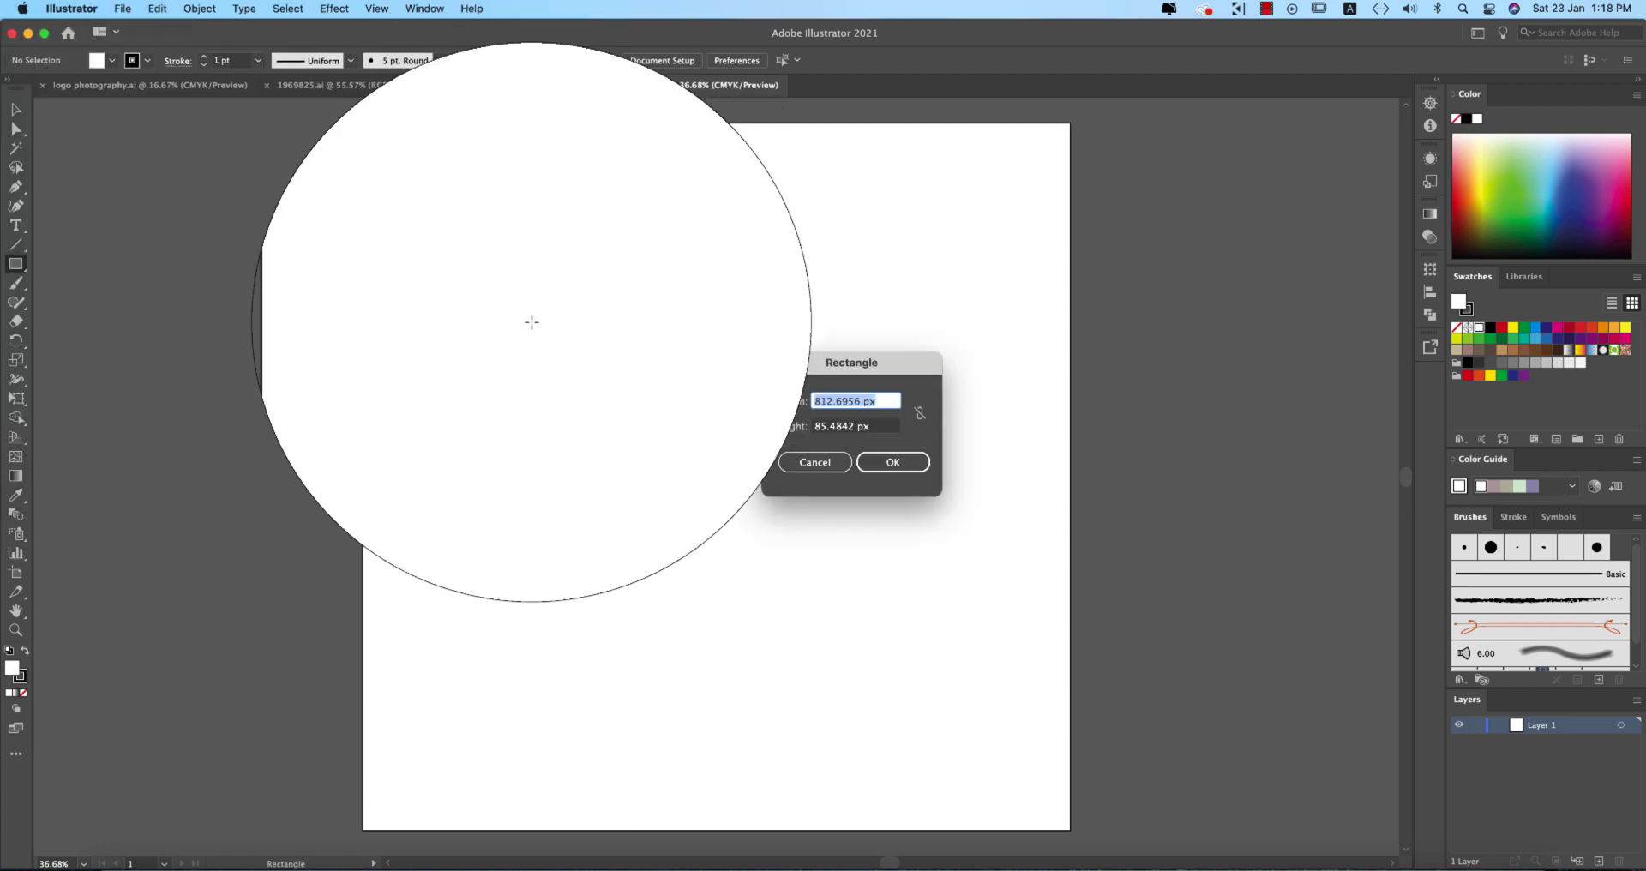
{"action": "type", "text": "20001"}
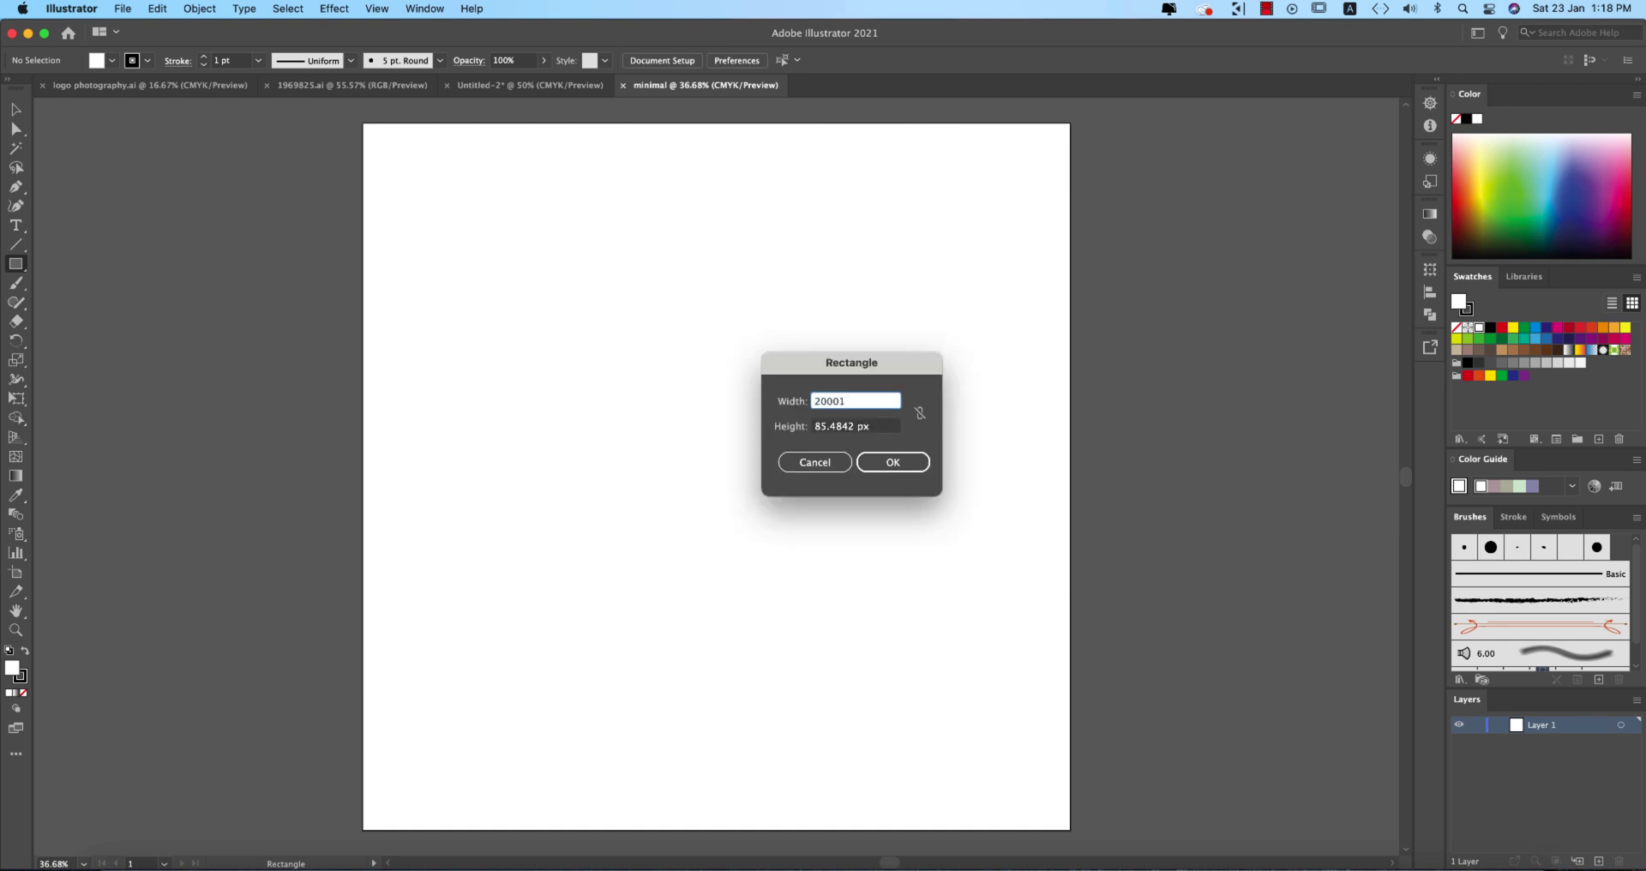
{"action": "key", "text": "Tab"}
{"action": "type", "text": "2000"}
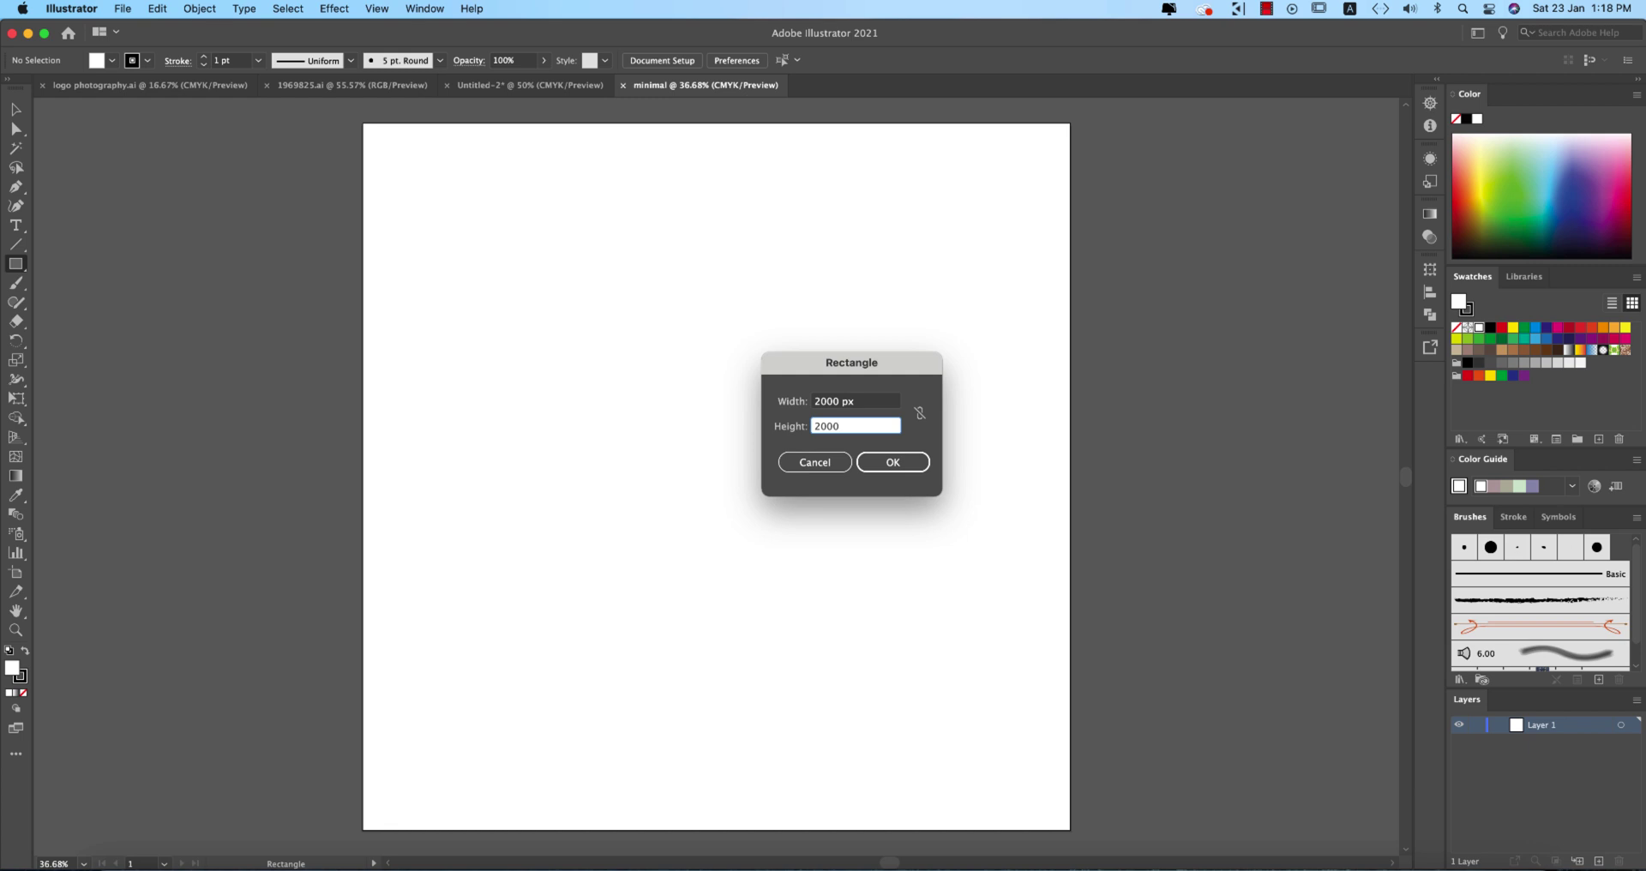
{"action": "left_click", "coordinate": [920, 414]}
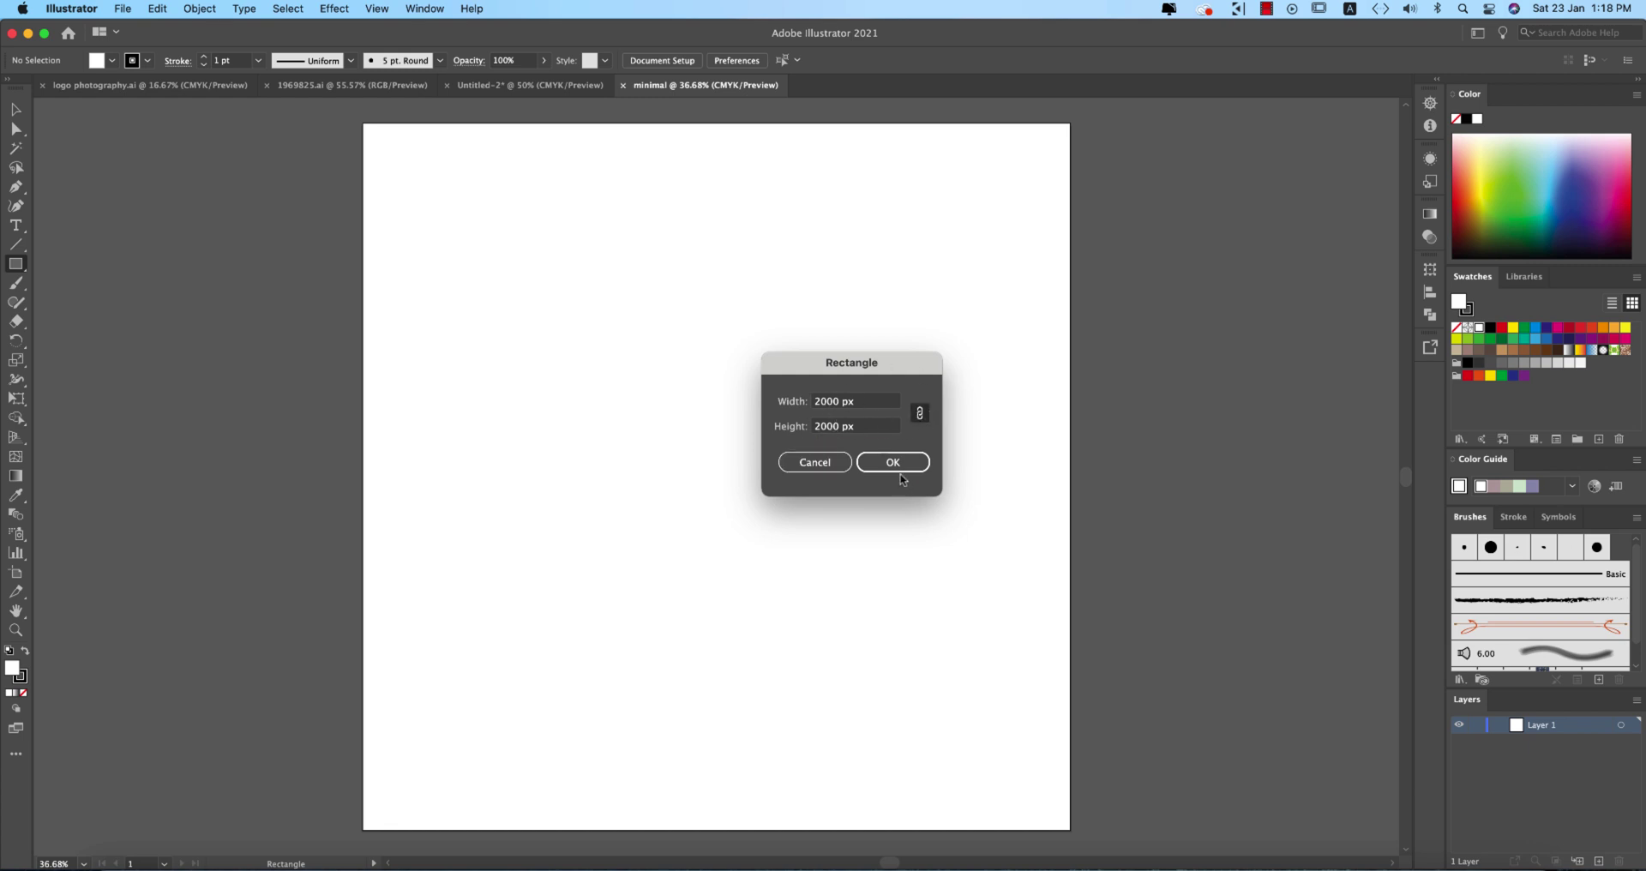
{"action": "key", "text": "Return"}
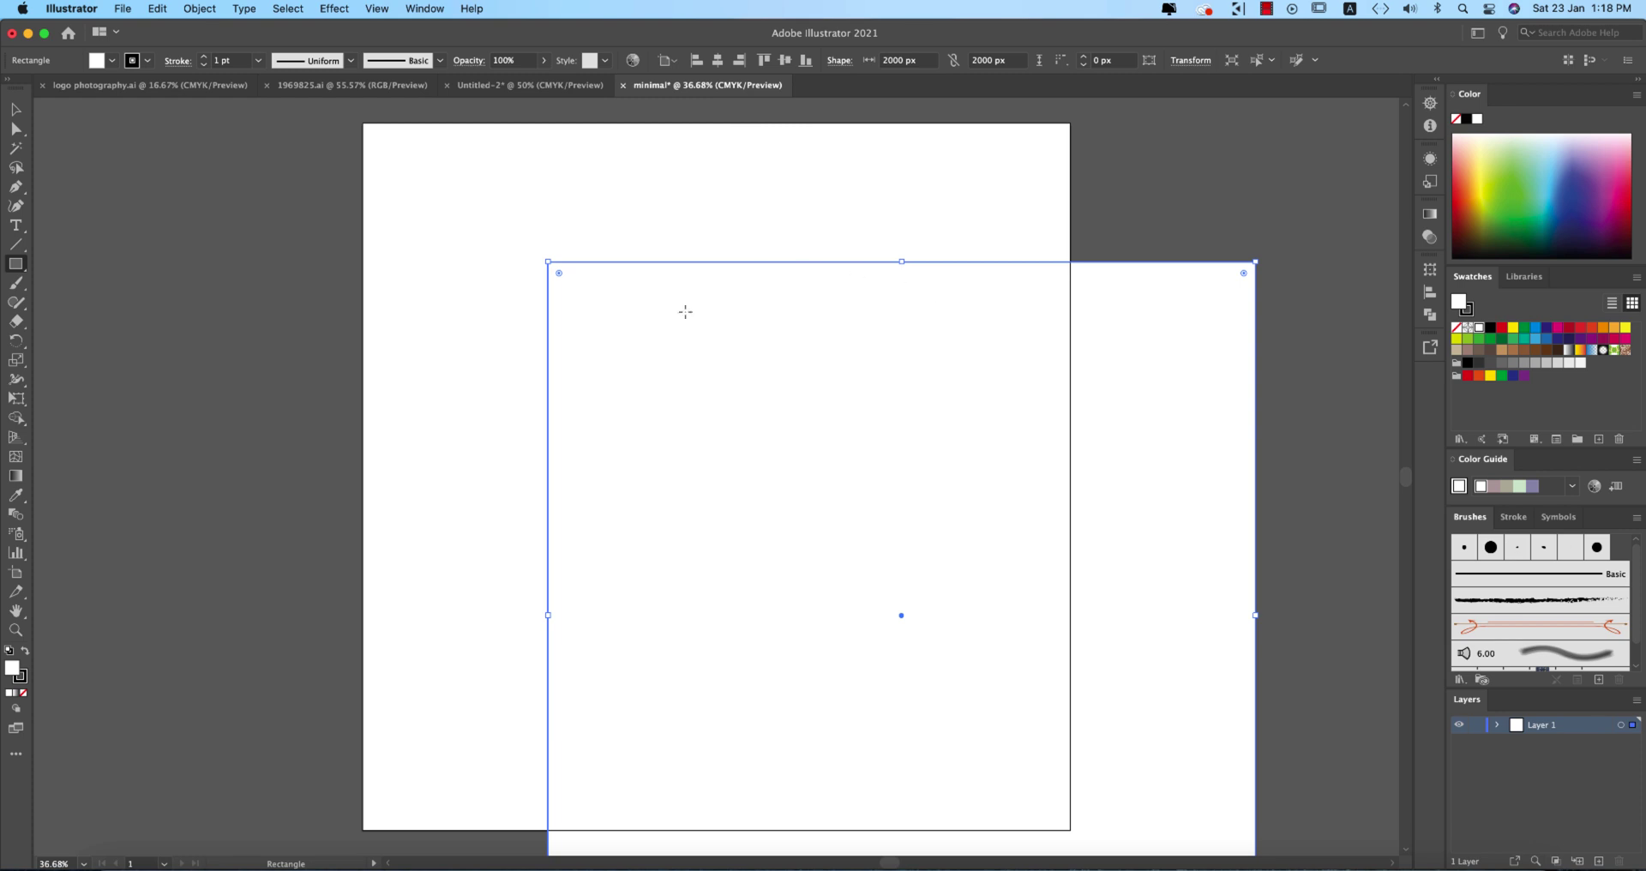
Remove the square's stroke and fill it with black
{"action": "left_click", "coordinate": [147, 60]}
{"action": "left_click", "coordinate": [10, 89]}
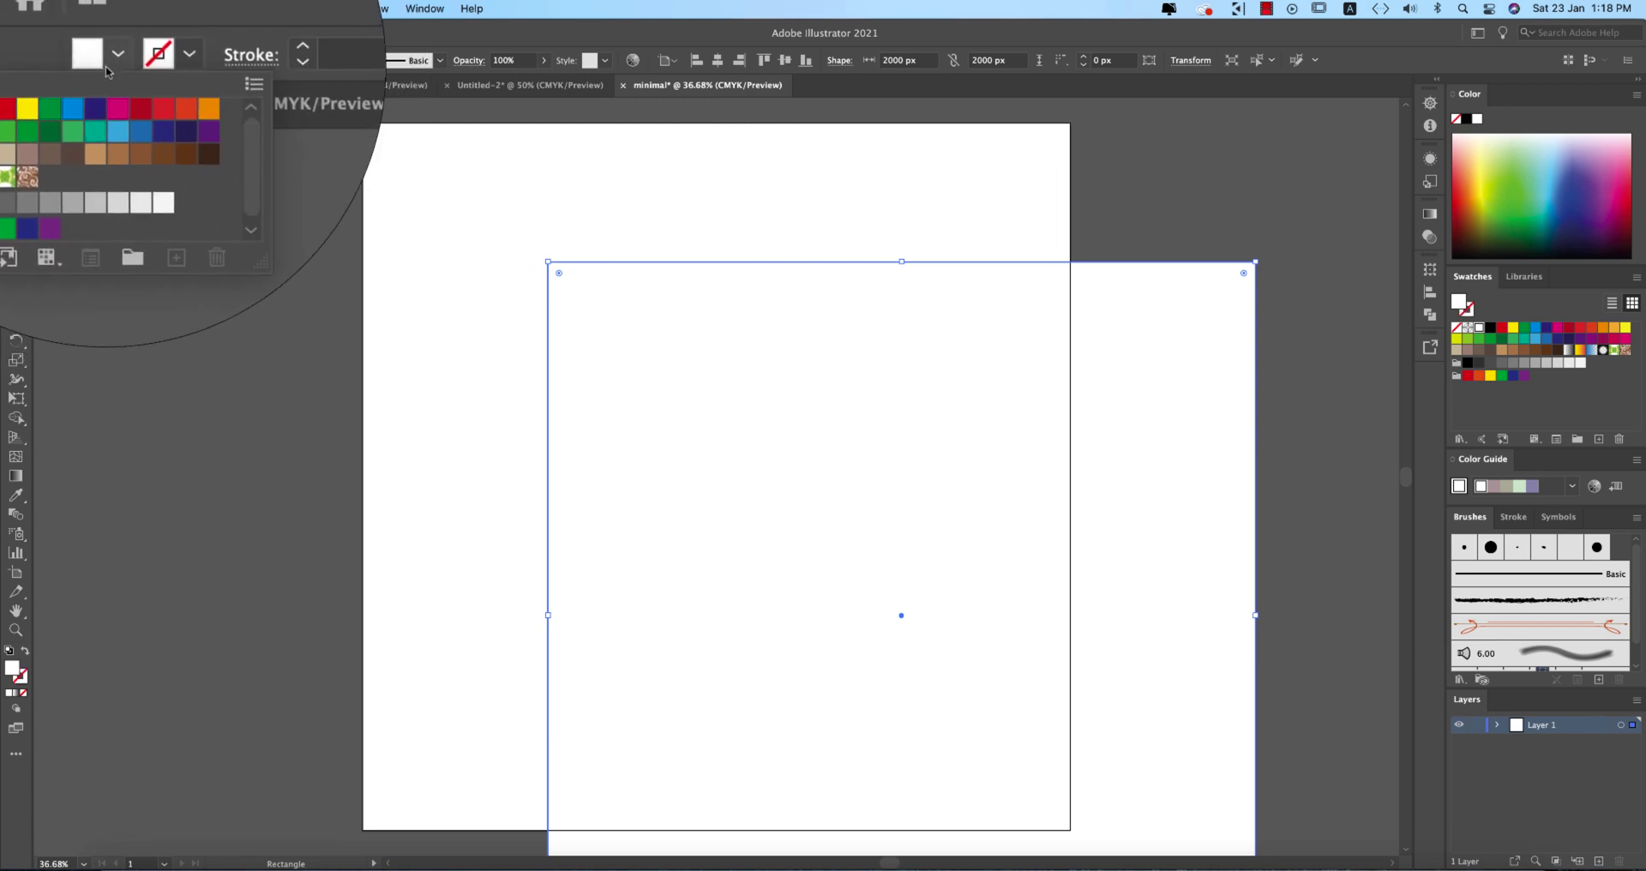
{"action": "left_click", "coordinate": [109, 60]}
{"action": "left_click", "coordinate": [110, 61]}
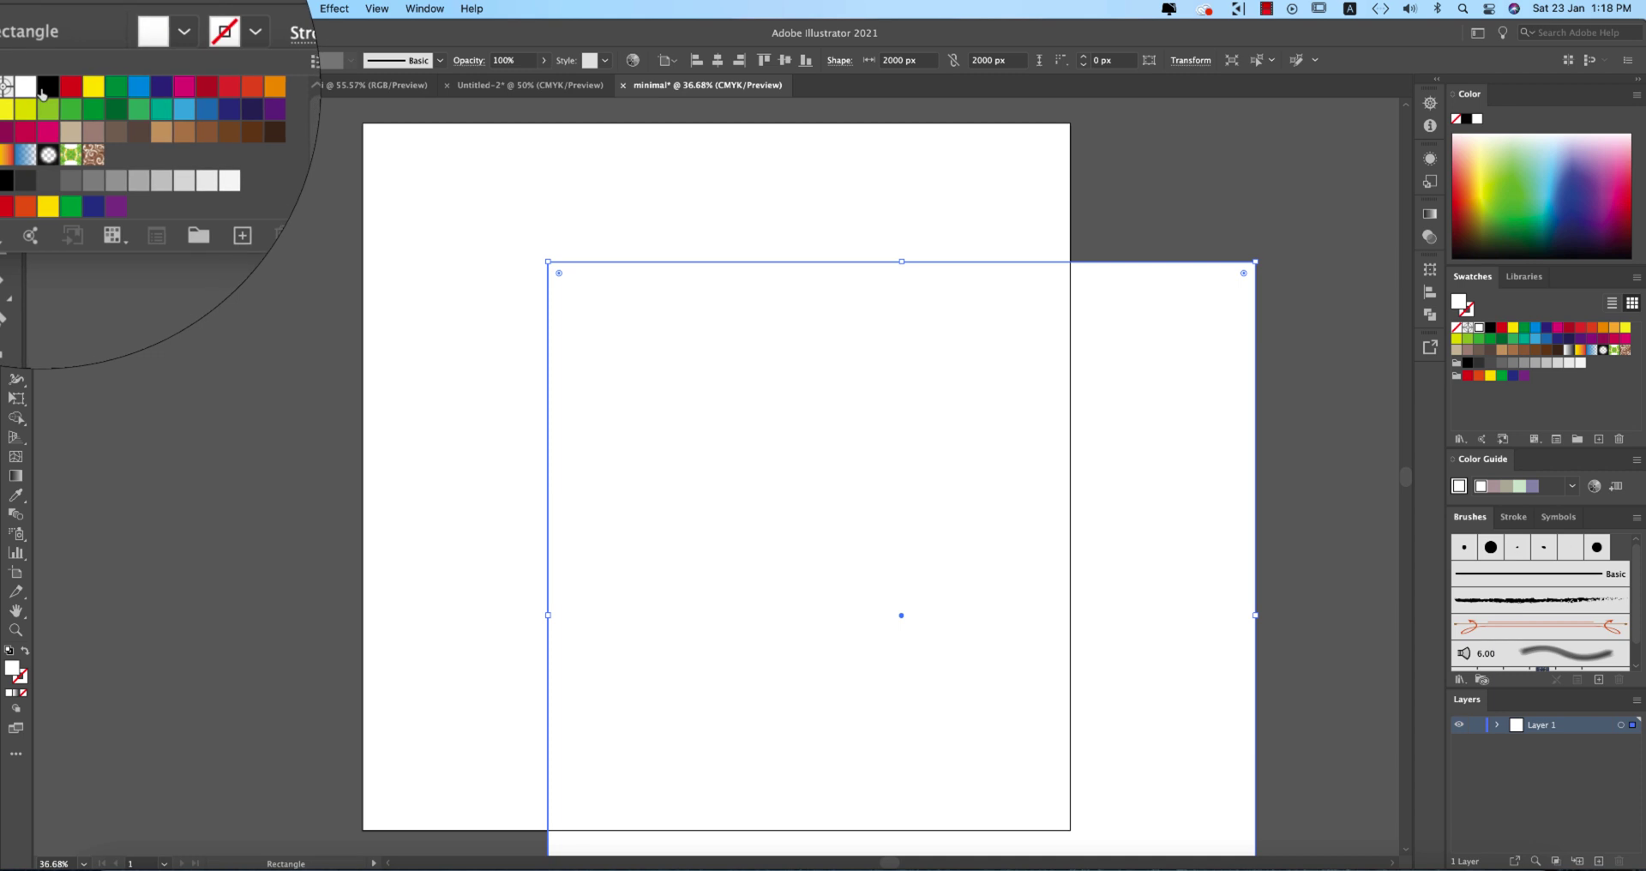
{"action": "left_click", "coordinate": [45, 87]}
Align the black square to the horizontal and vertical centre of the artboard
{"action": "left_click", "coordinate": [717, 61]}
{"action": "left_click", "coordinate": [783, 61]}
{"action": "left_click", "coordinate": [717, 60]}
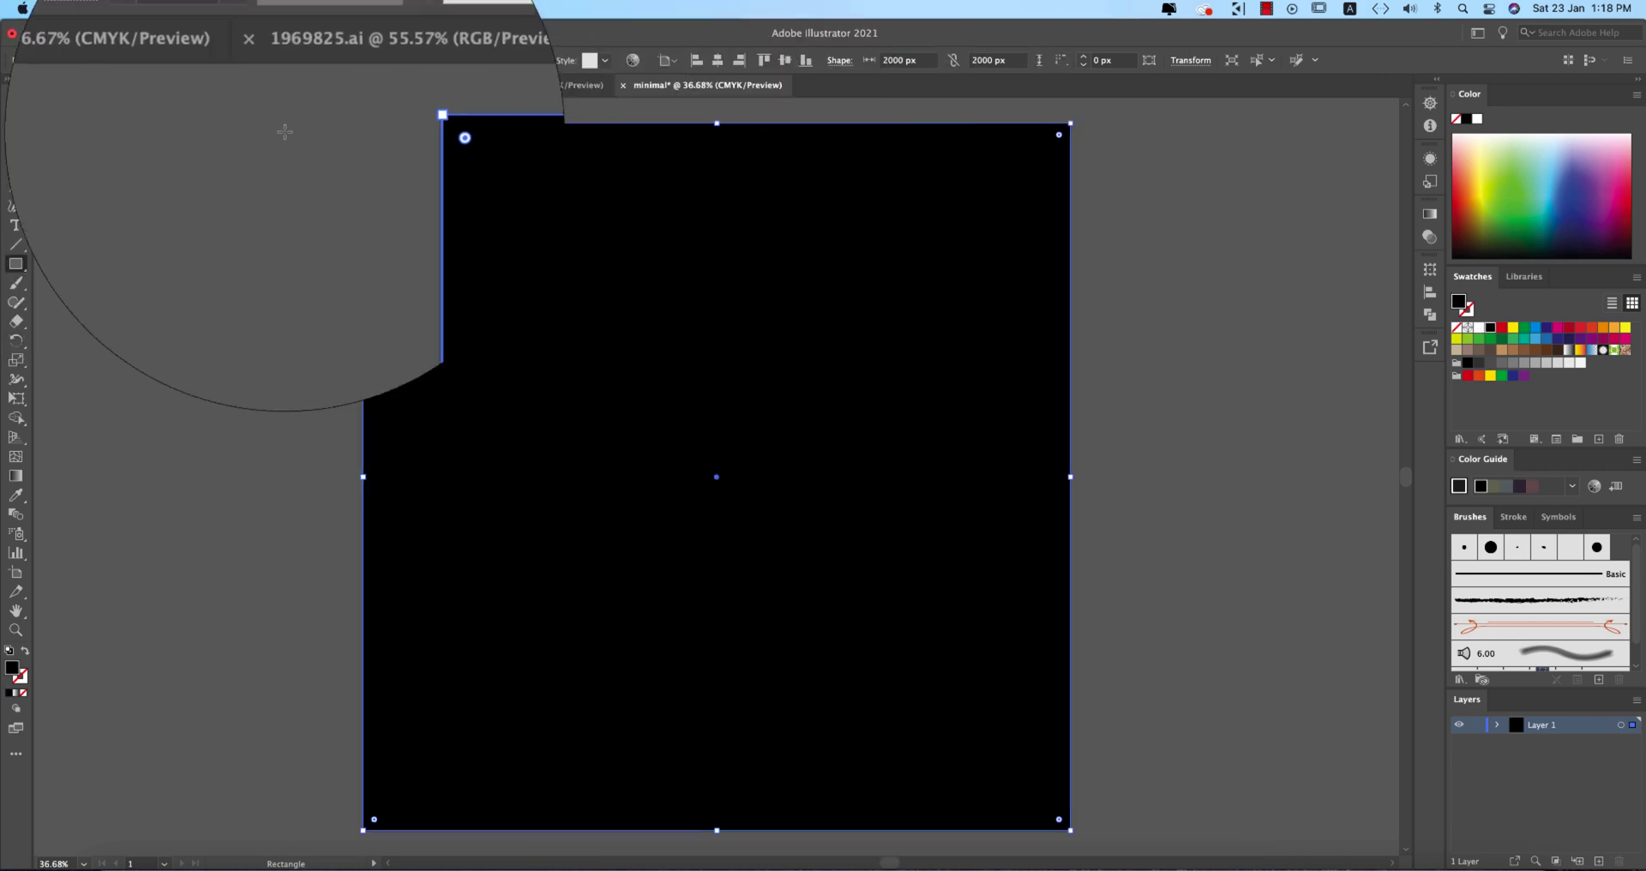
Lock Layer 1 with the black background and add a new layer above it
{"action": "left_click", "coordinate": [16, 109]}
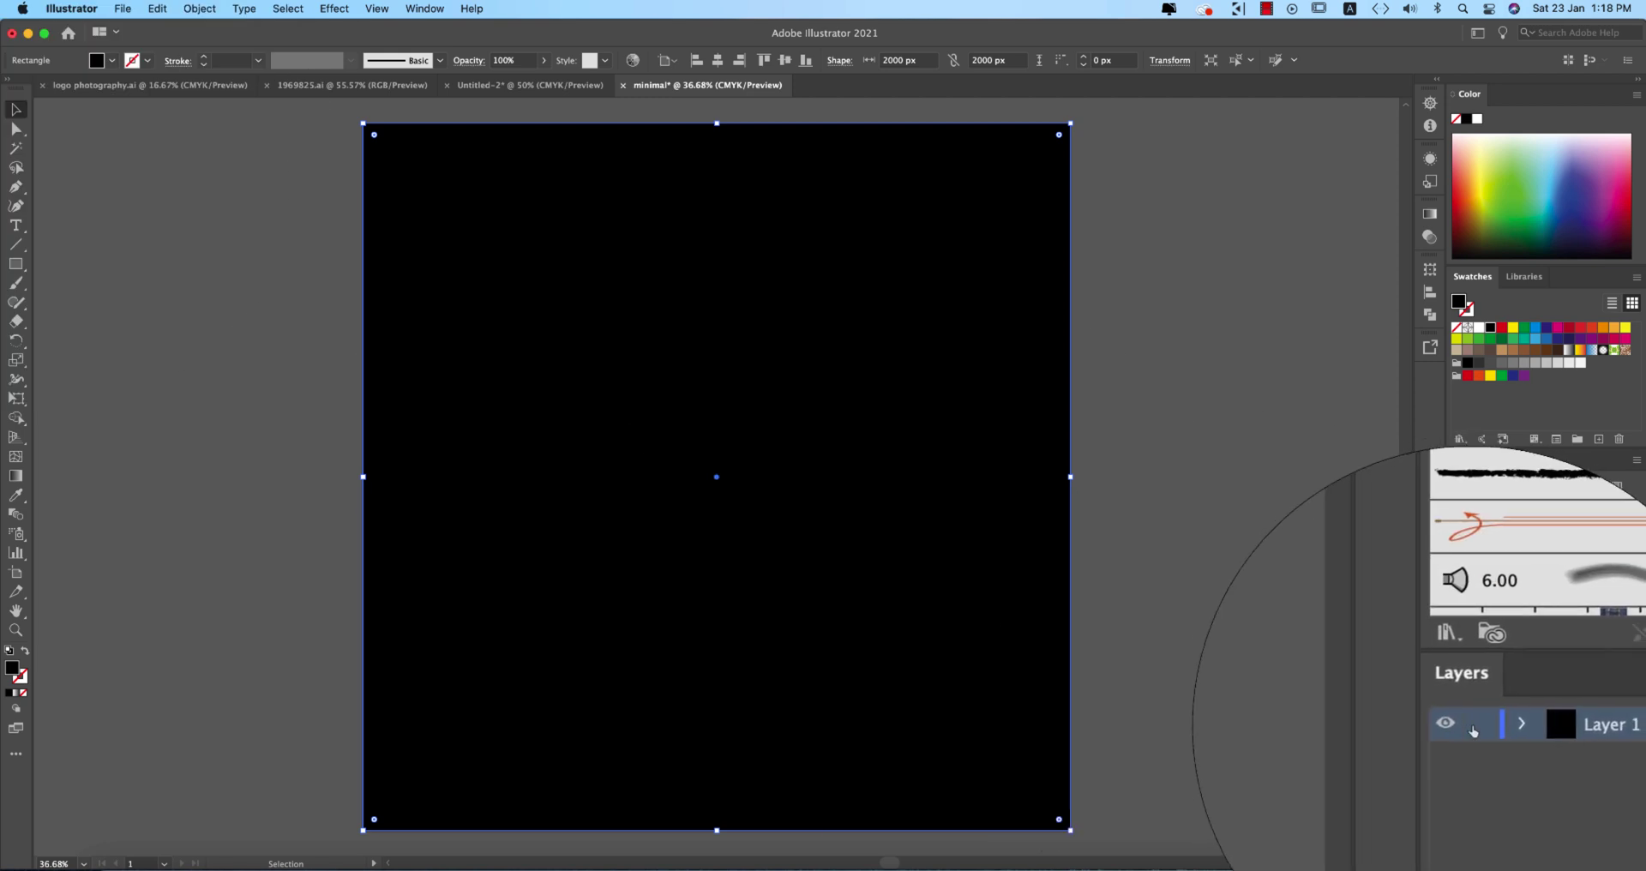
{"action": "left_click", "coordinate": [1473, 726]}
{"action": "left_click", "coordinate": [1598, 861]}
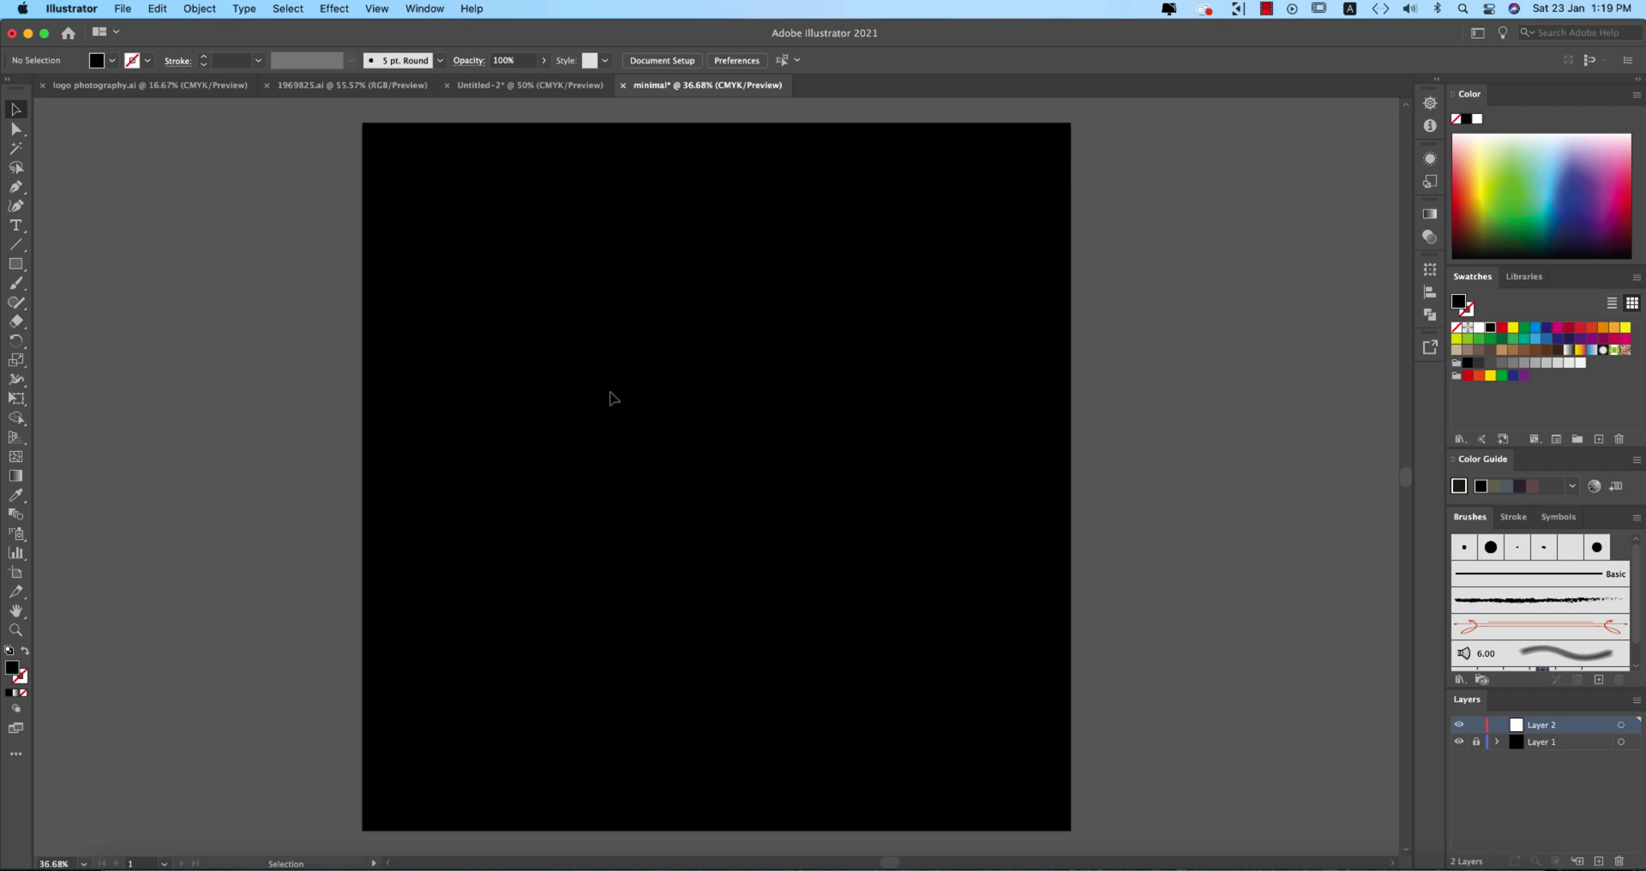
Place a point text with placeholder wording on the black background and set its size to 72 pt
{"action": "left_click", "coordinate": [16, 225]}
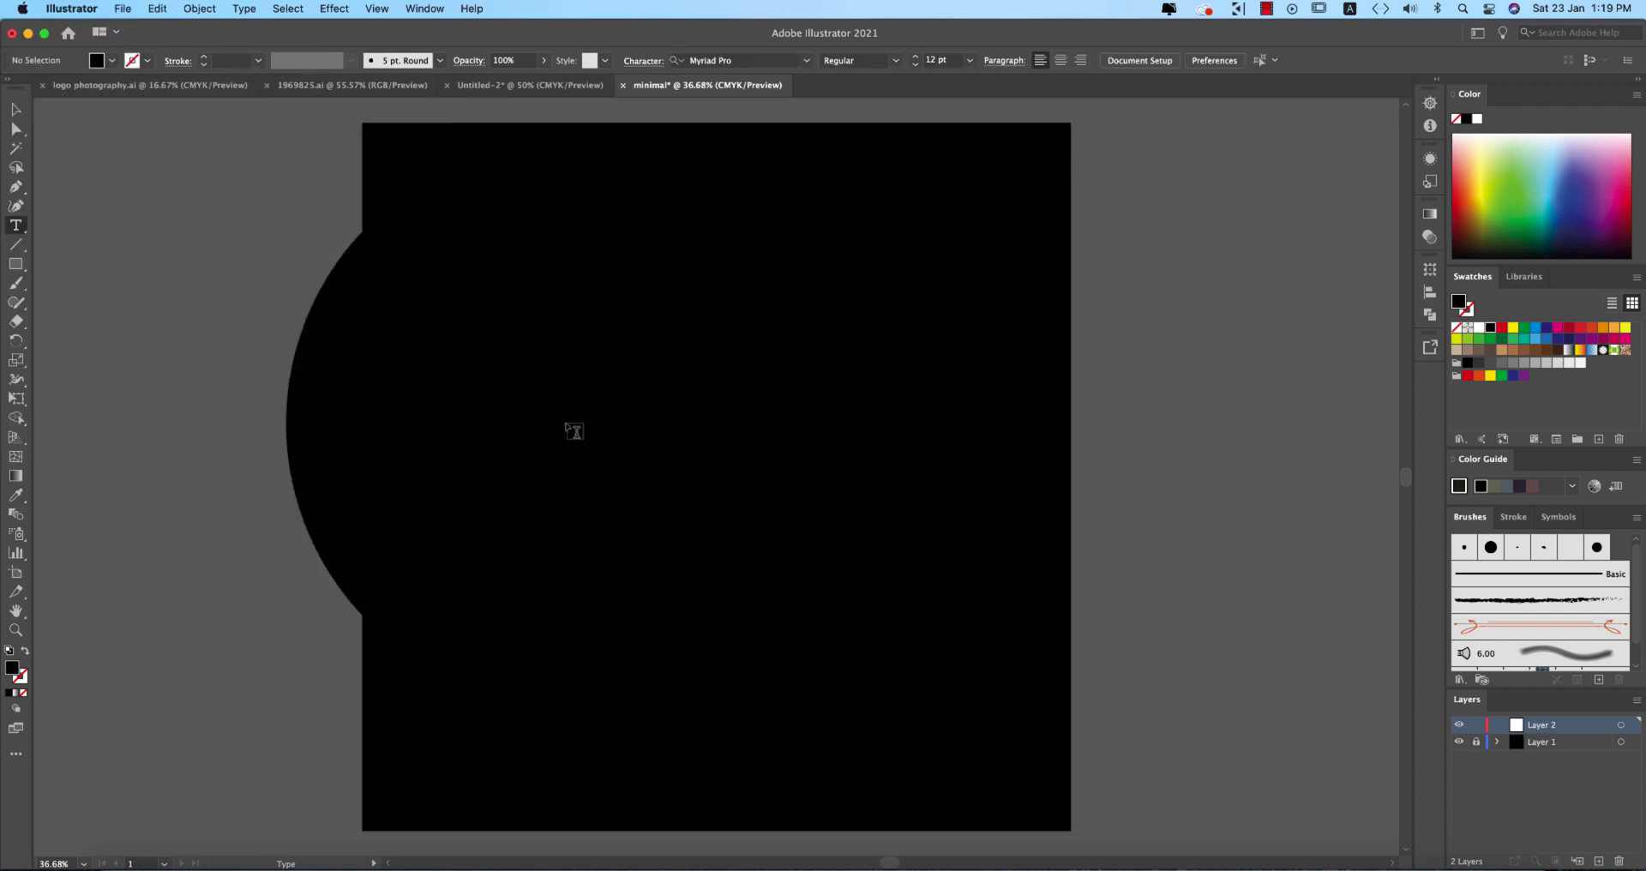
{"action": "left_click", "coordinate": [567, 422]}
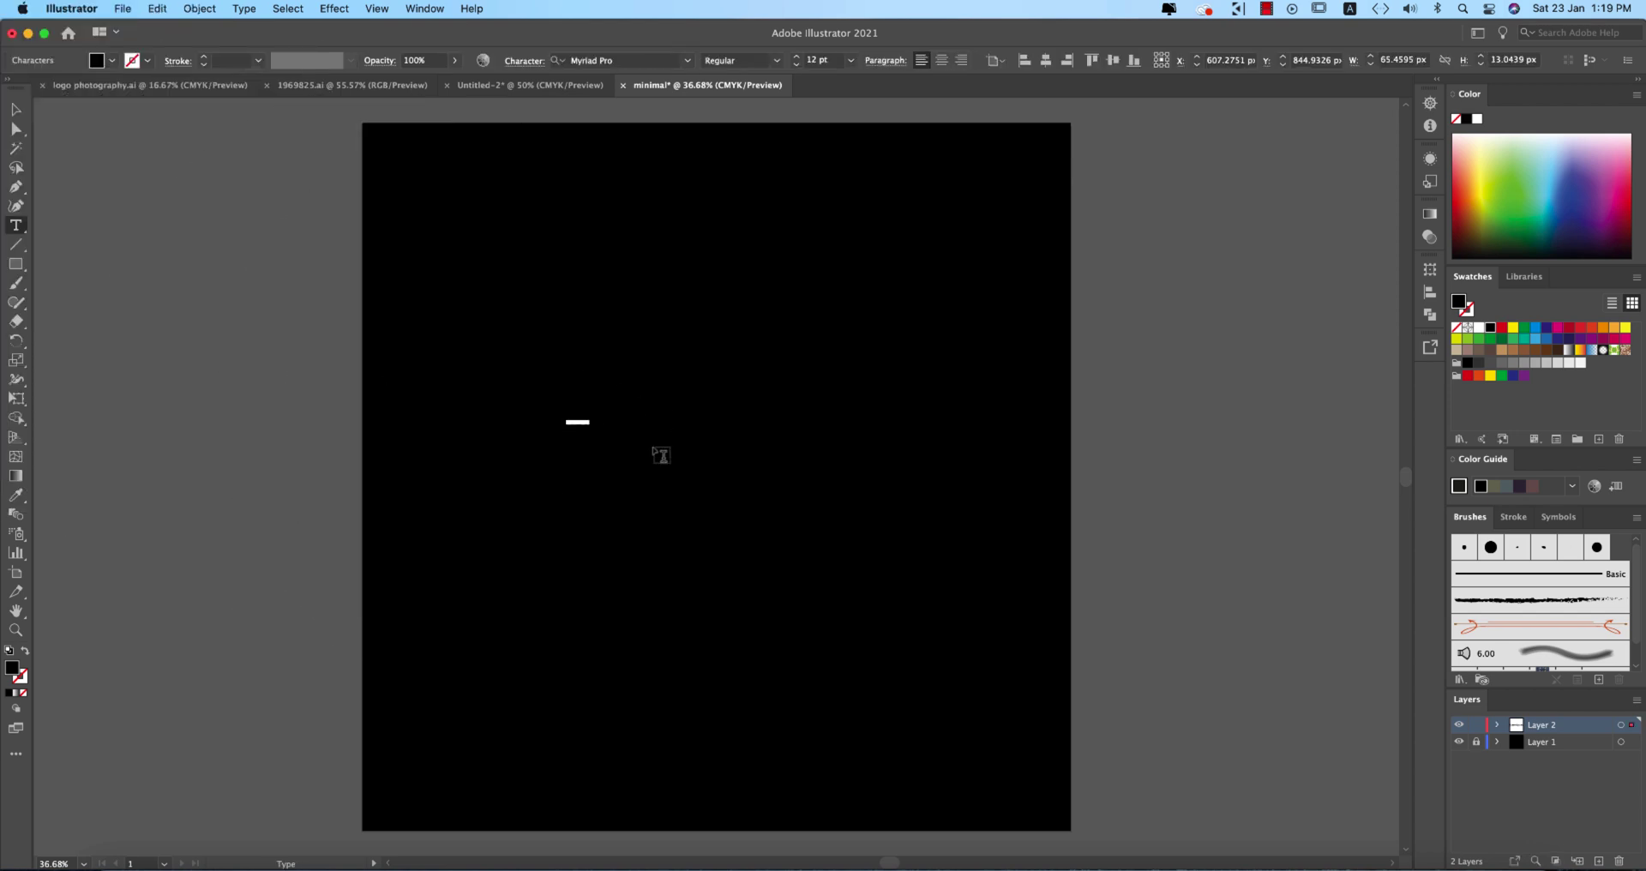
{"action": "left_click", "coordinate": [851, 59]}
{"action": "left_click", "coordinate": [825, 332]}
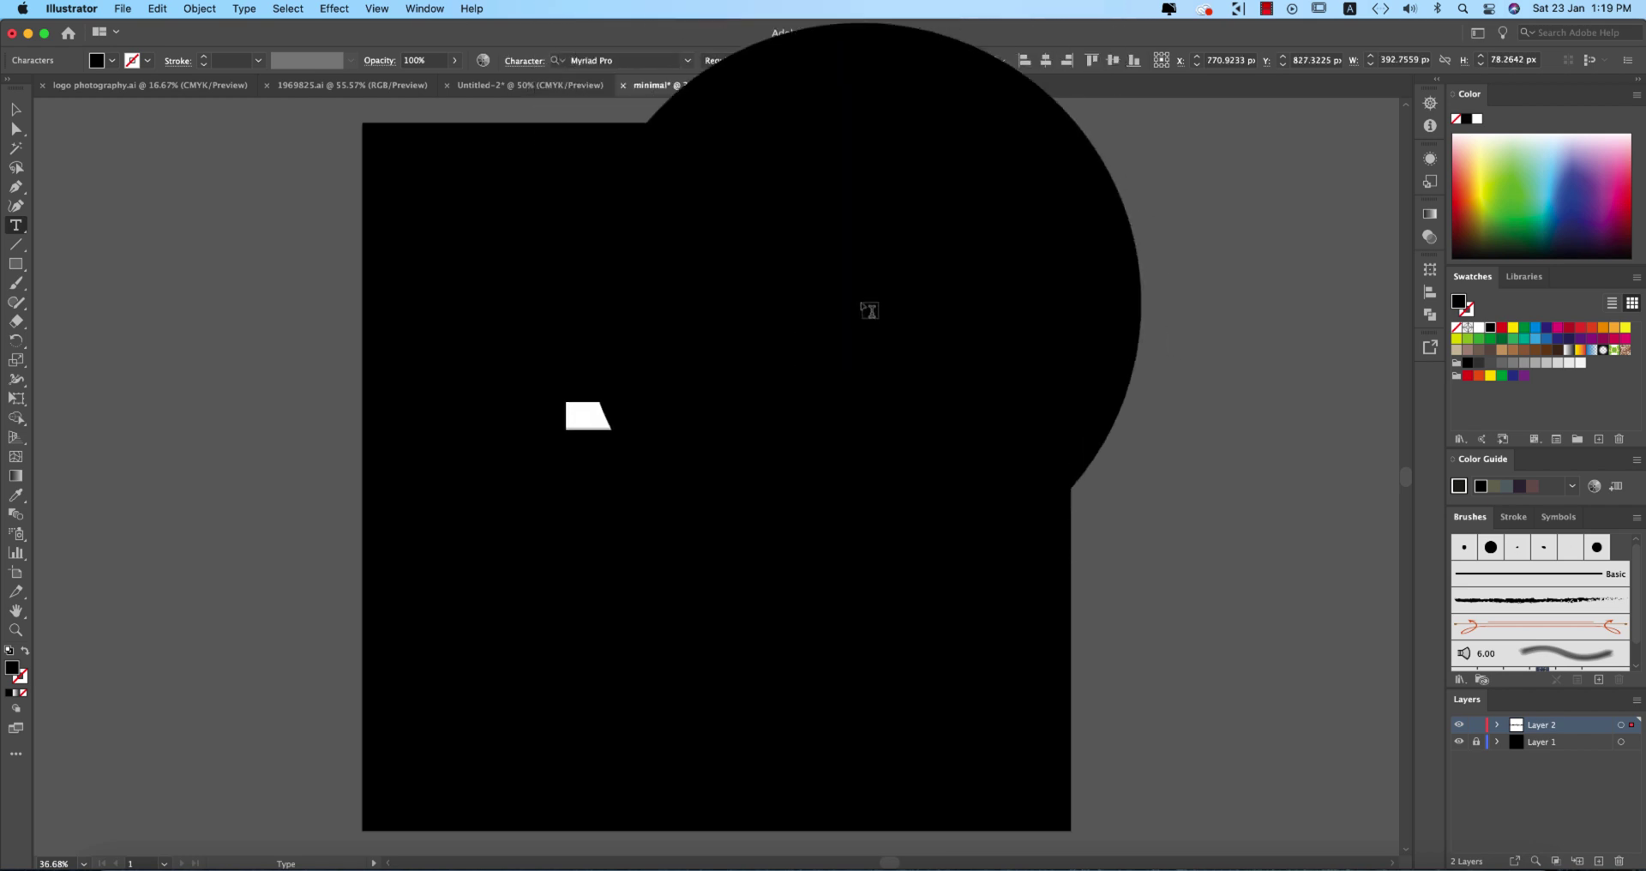
Set the placeholder text's font to Rathouly - Personal Use and its fill to white
{"action": "left_click", "coordinate": [687, 60]}
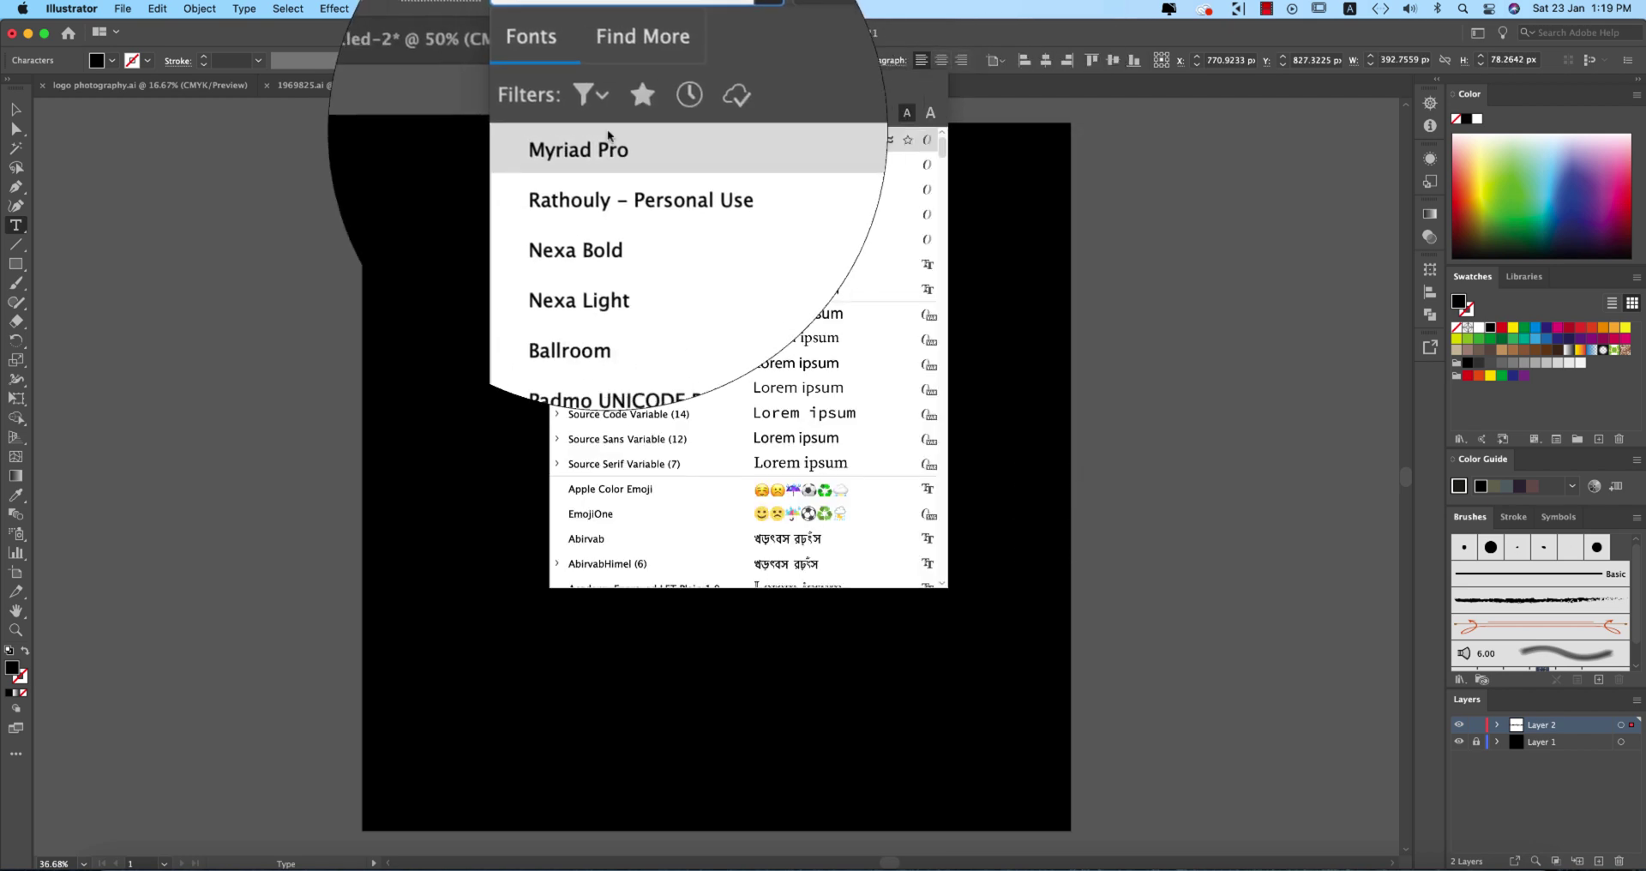
{"action": "left_click", "coordinate": [605, 163]}
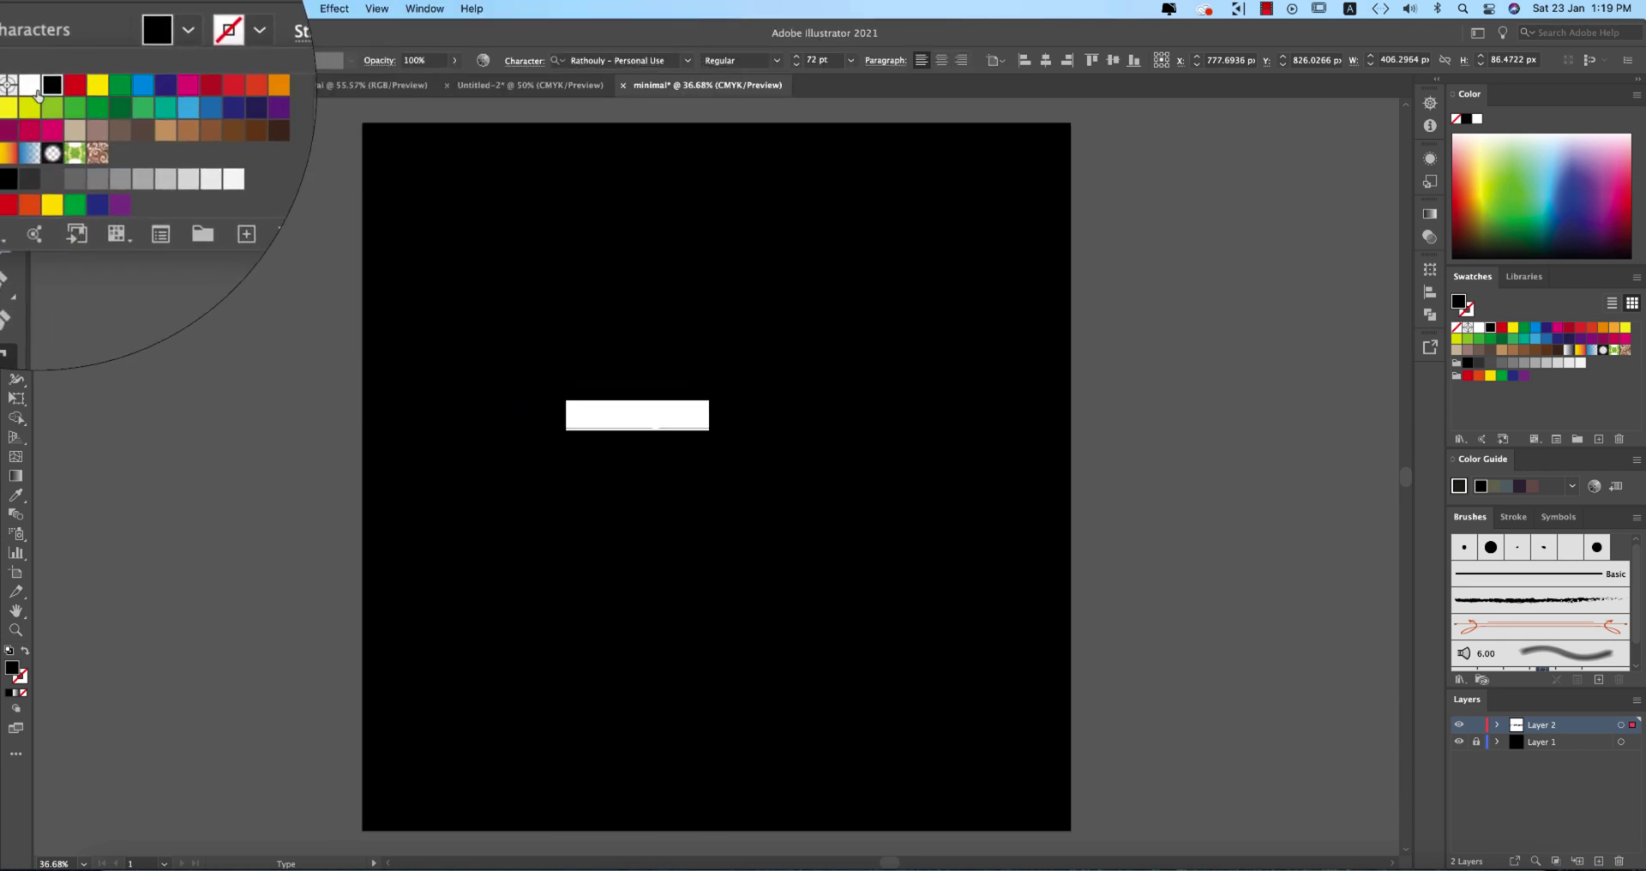
{"action": "left_click", "coordinate": [134, 135]}
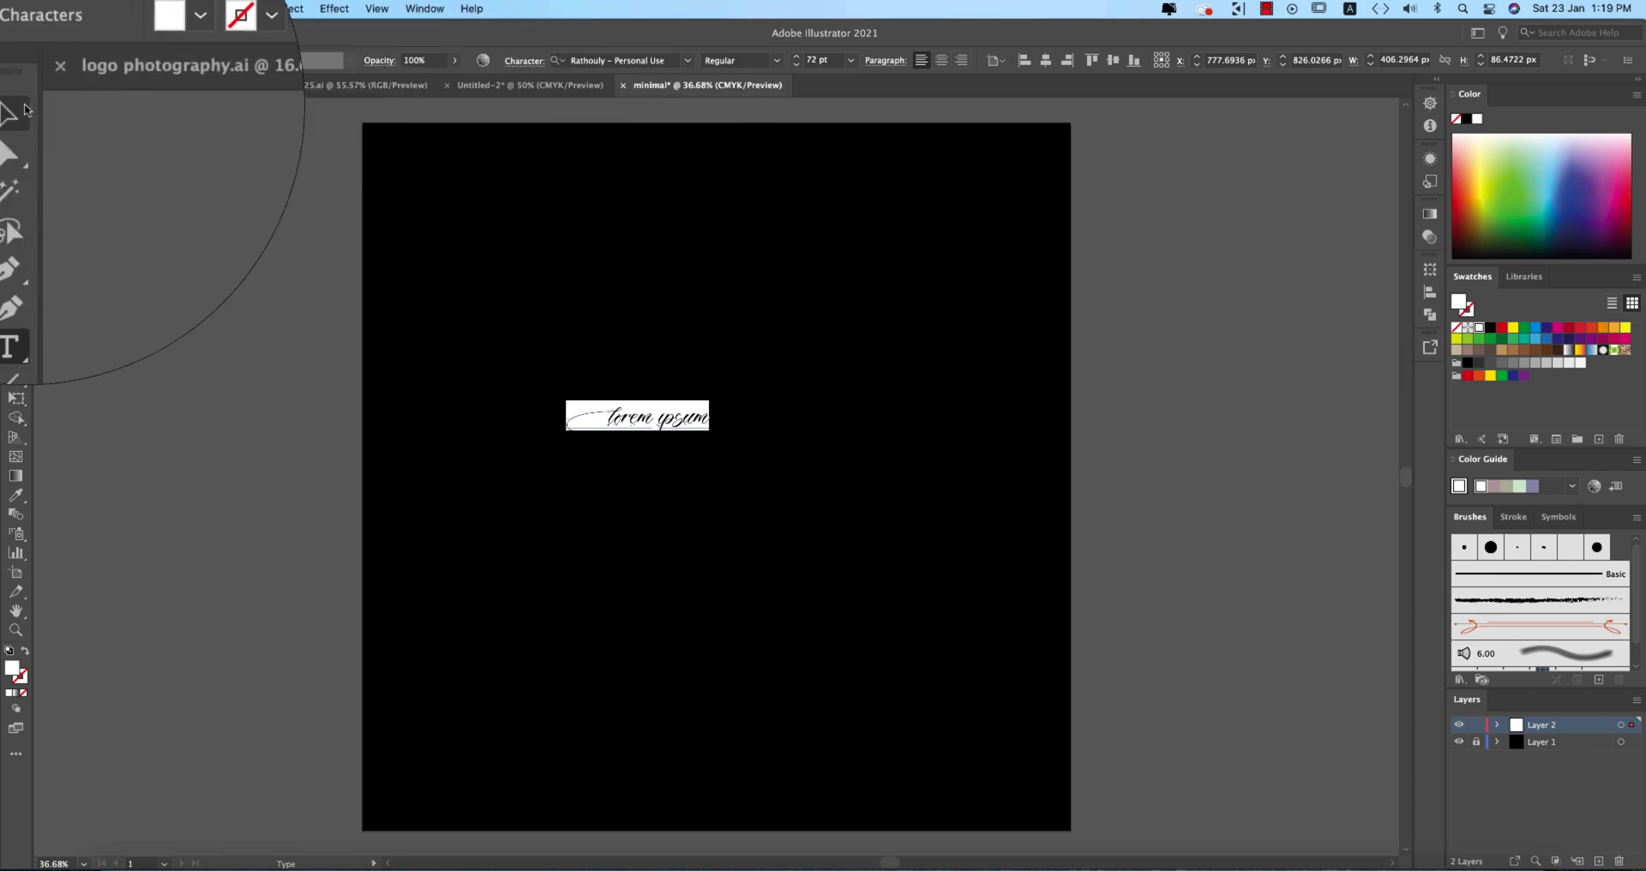
Scale the placeholder text up to about 209 pt and move it near the middle of the artboard
{"action": "left_click", "coordinate": [17, 109]}
{"action": "left_click_drag", "start_coordinate": [709, 430], "coordinate": [981, 642]}
{"action": "left_click_drag", "start_coordinate": [910, 463], "coordinate": [832, 493]}
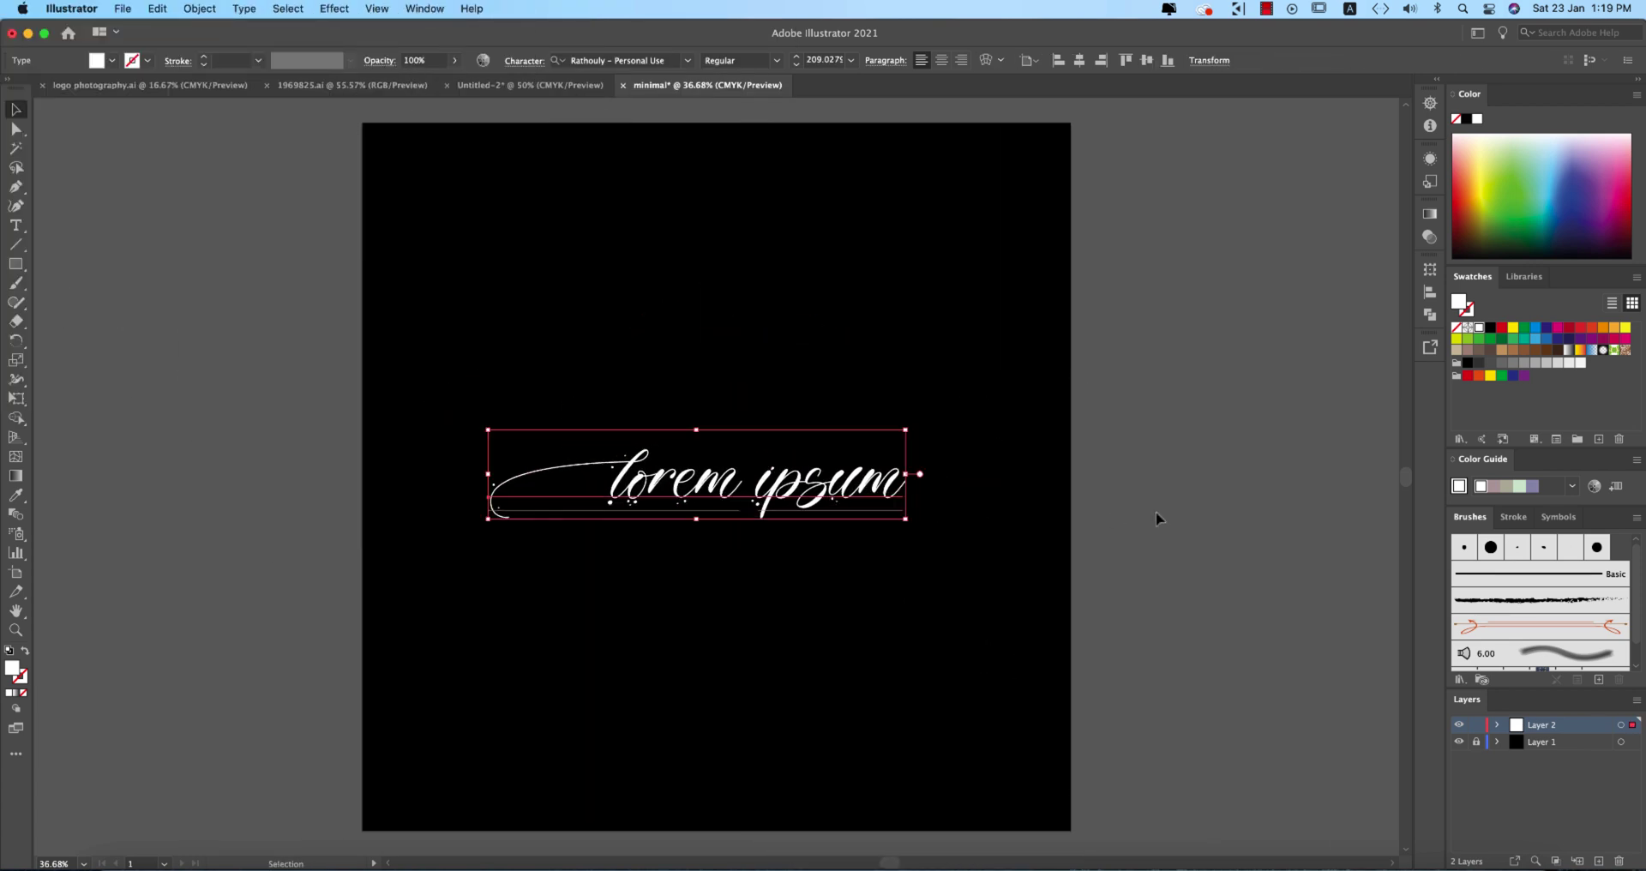
{"action": "left_click", "coordinate": [1123, 511]}
Replace the placeholder wording with "minimal"
{"action": "double_click", "coordinate": [865, 492]}
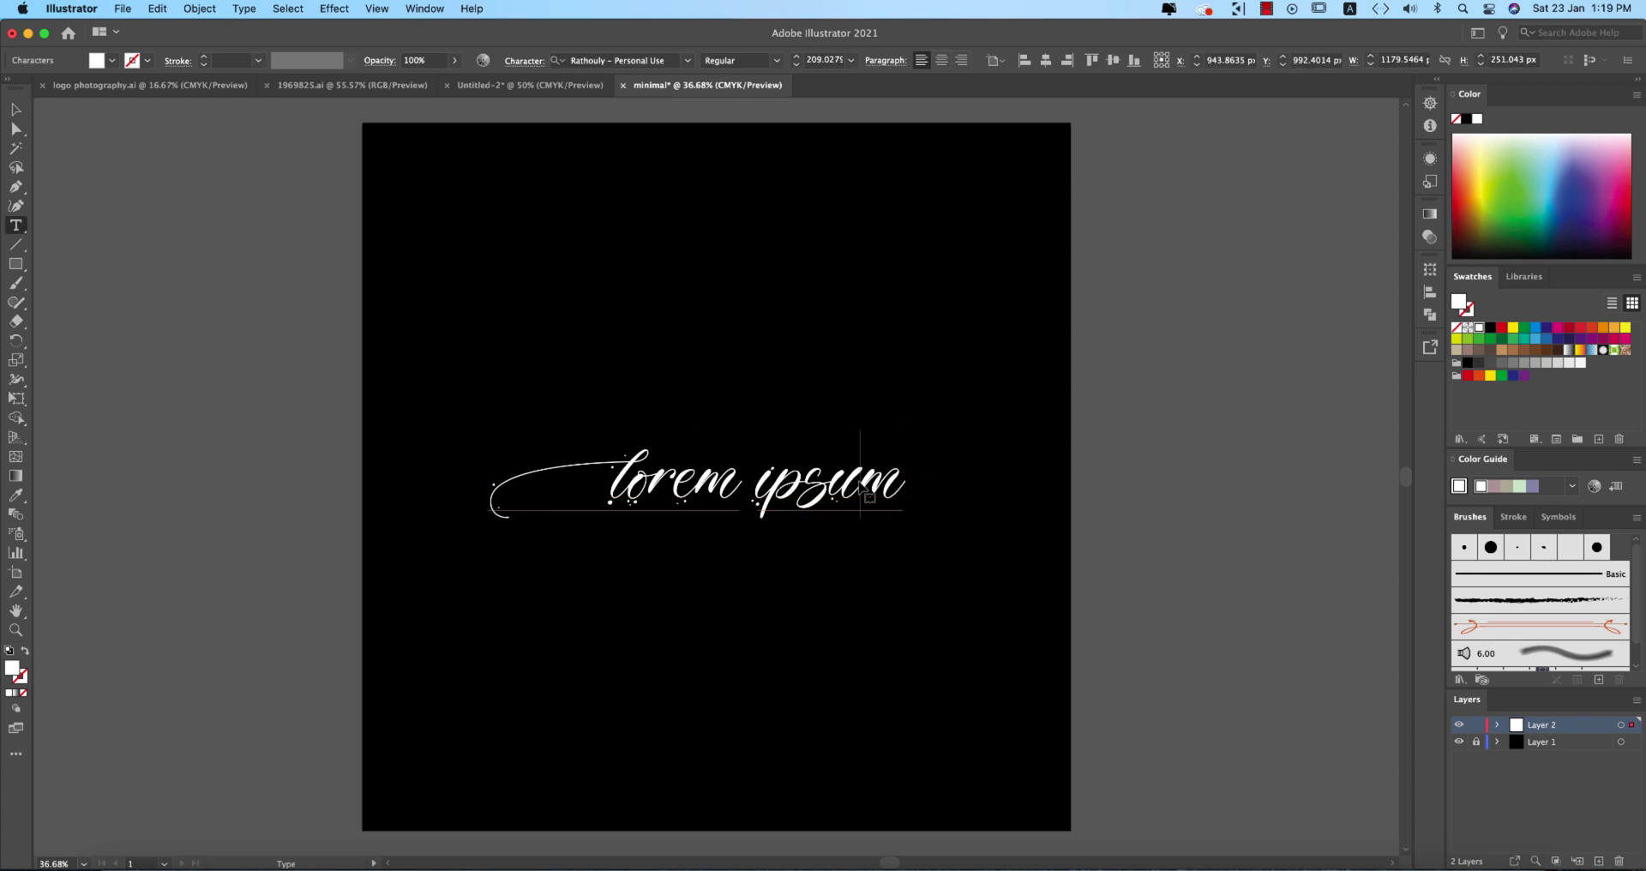
{"action": "key", "text": "super"}
{"action": "key", "text": "super+a"}
{"action": "type", "text": "m"}
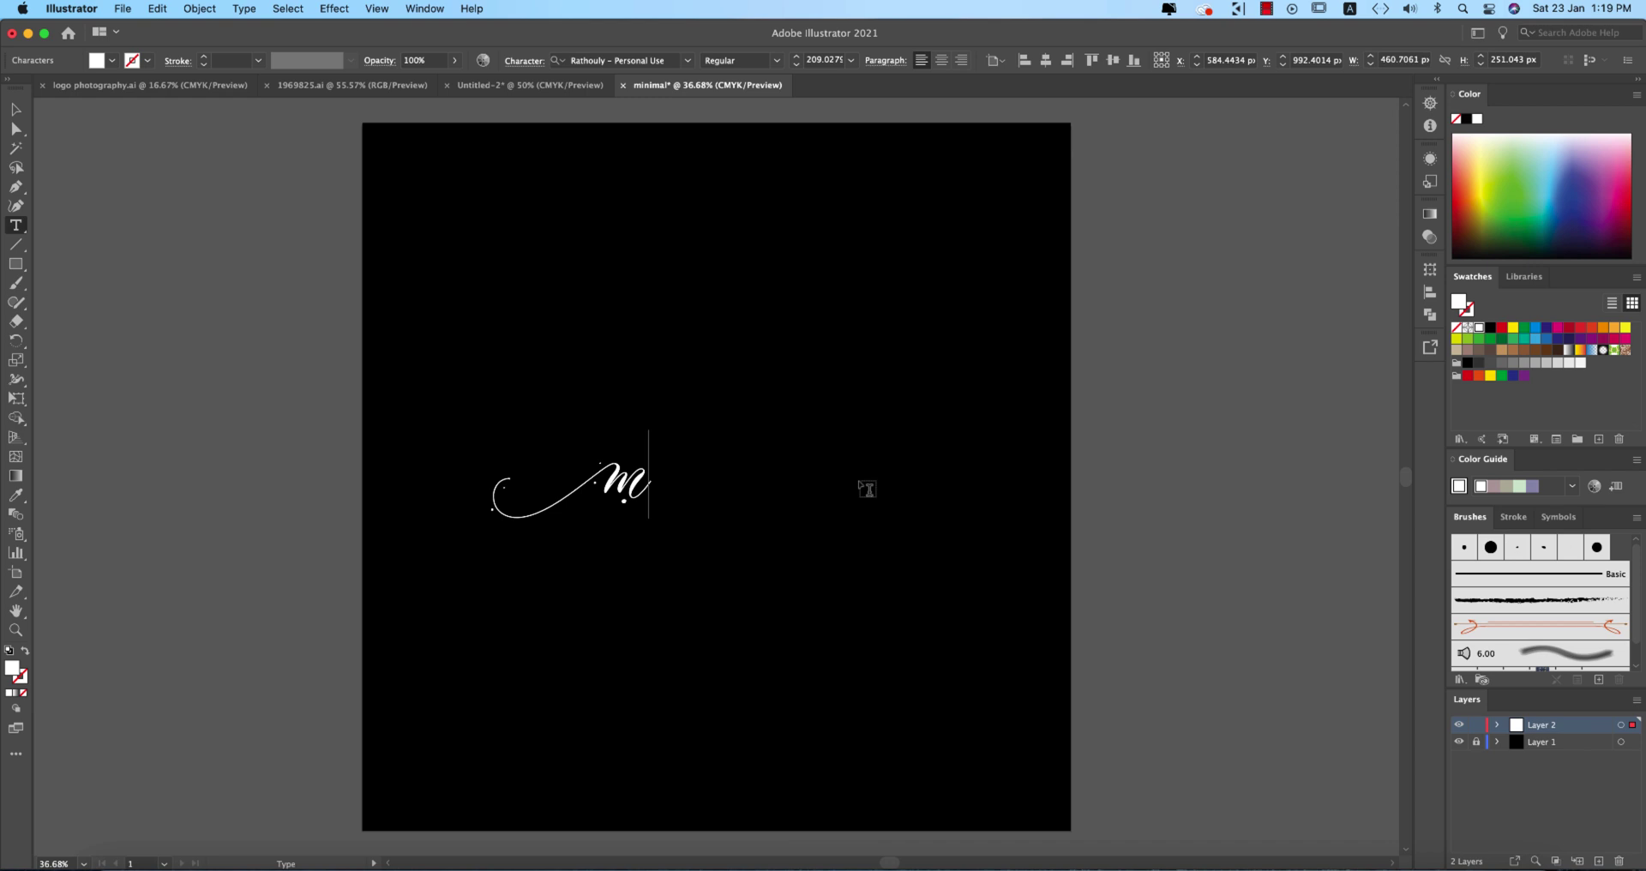
{"action": "type", "text": "inimal"}
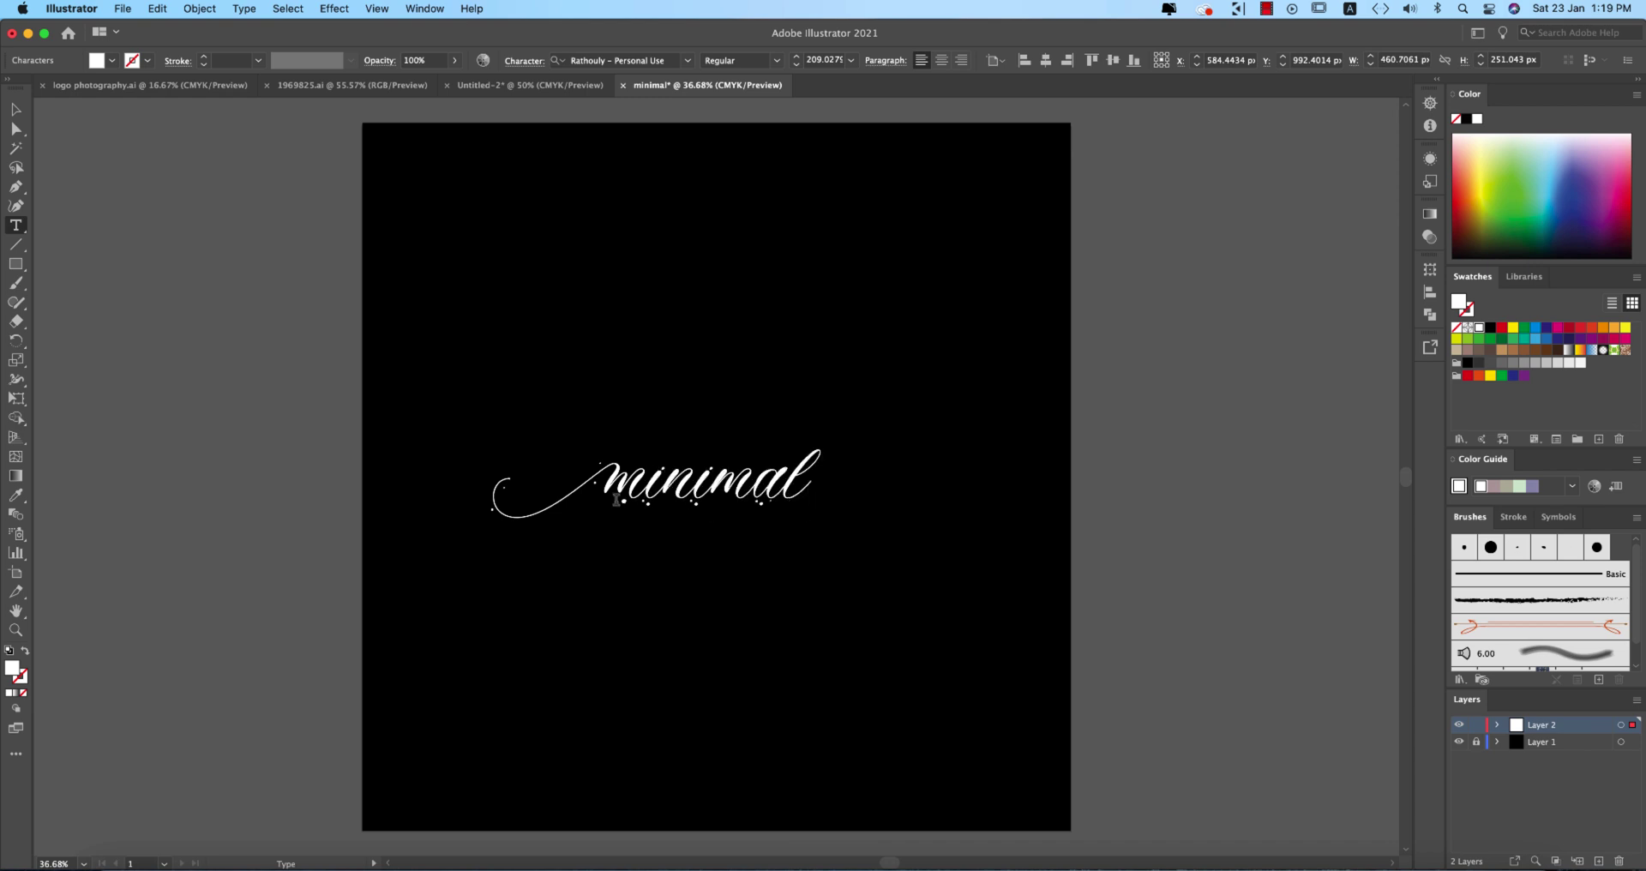
Show the glyphs of the "minimal" text's font in an enlarged window placed clear of the lettering
{"action": "key", "text": "shift+Left"}
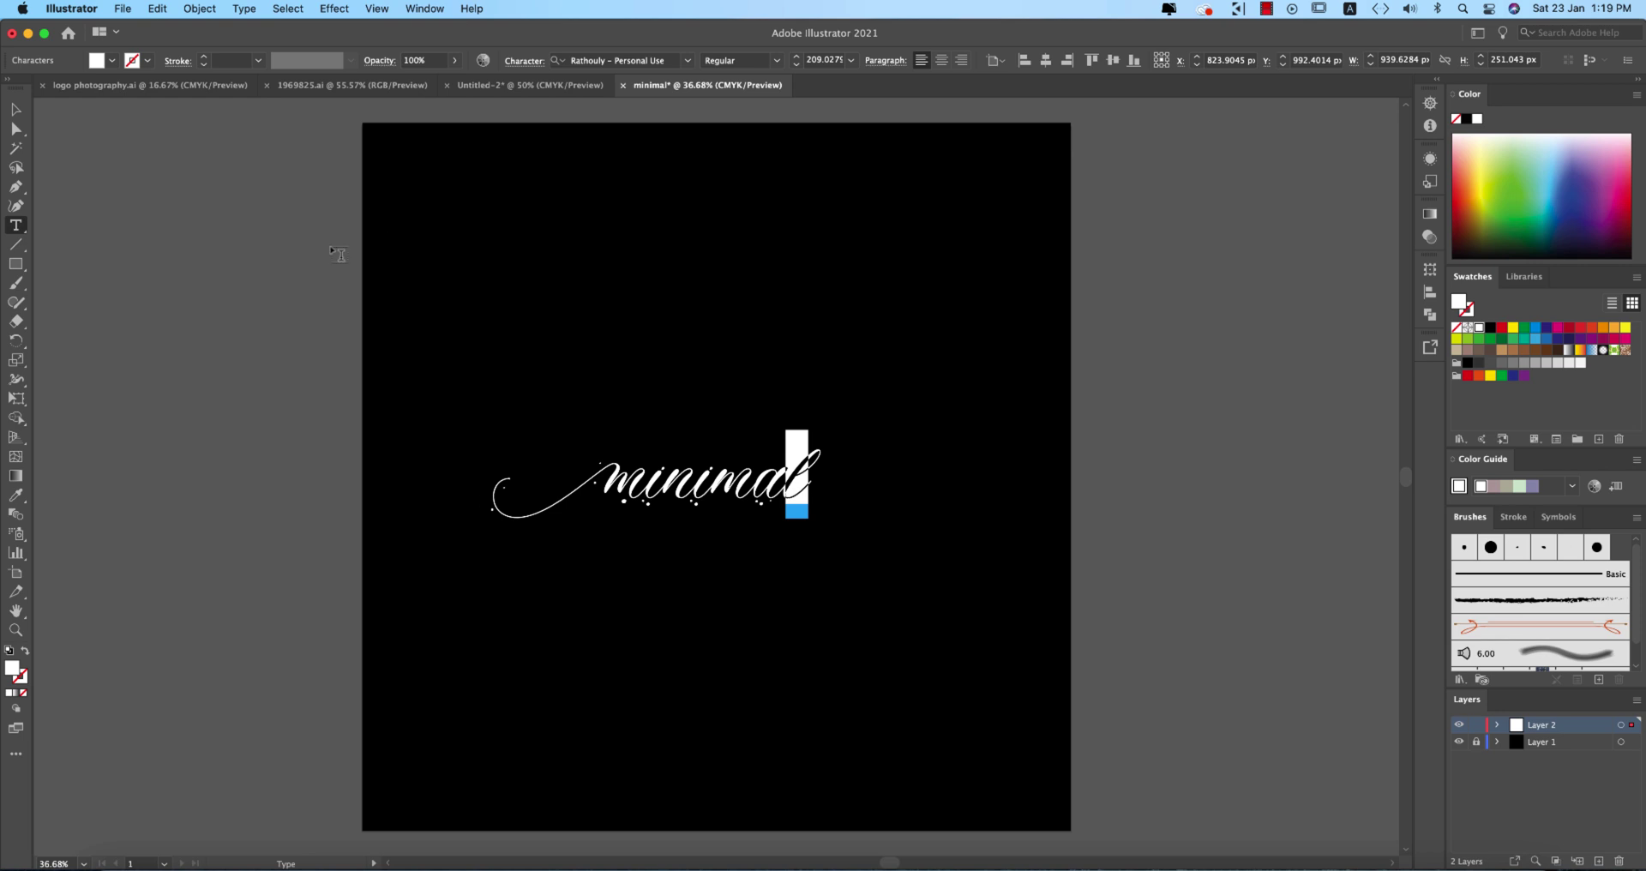
{"action": "left_click", "coordinate": [15, 108]}
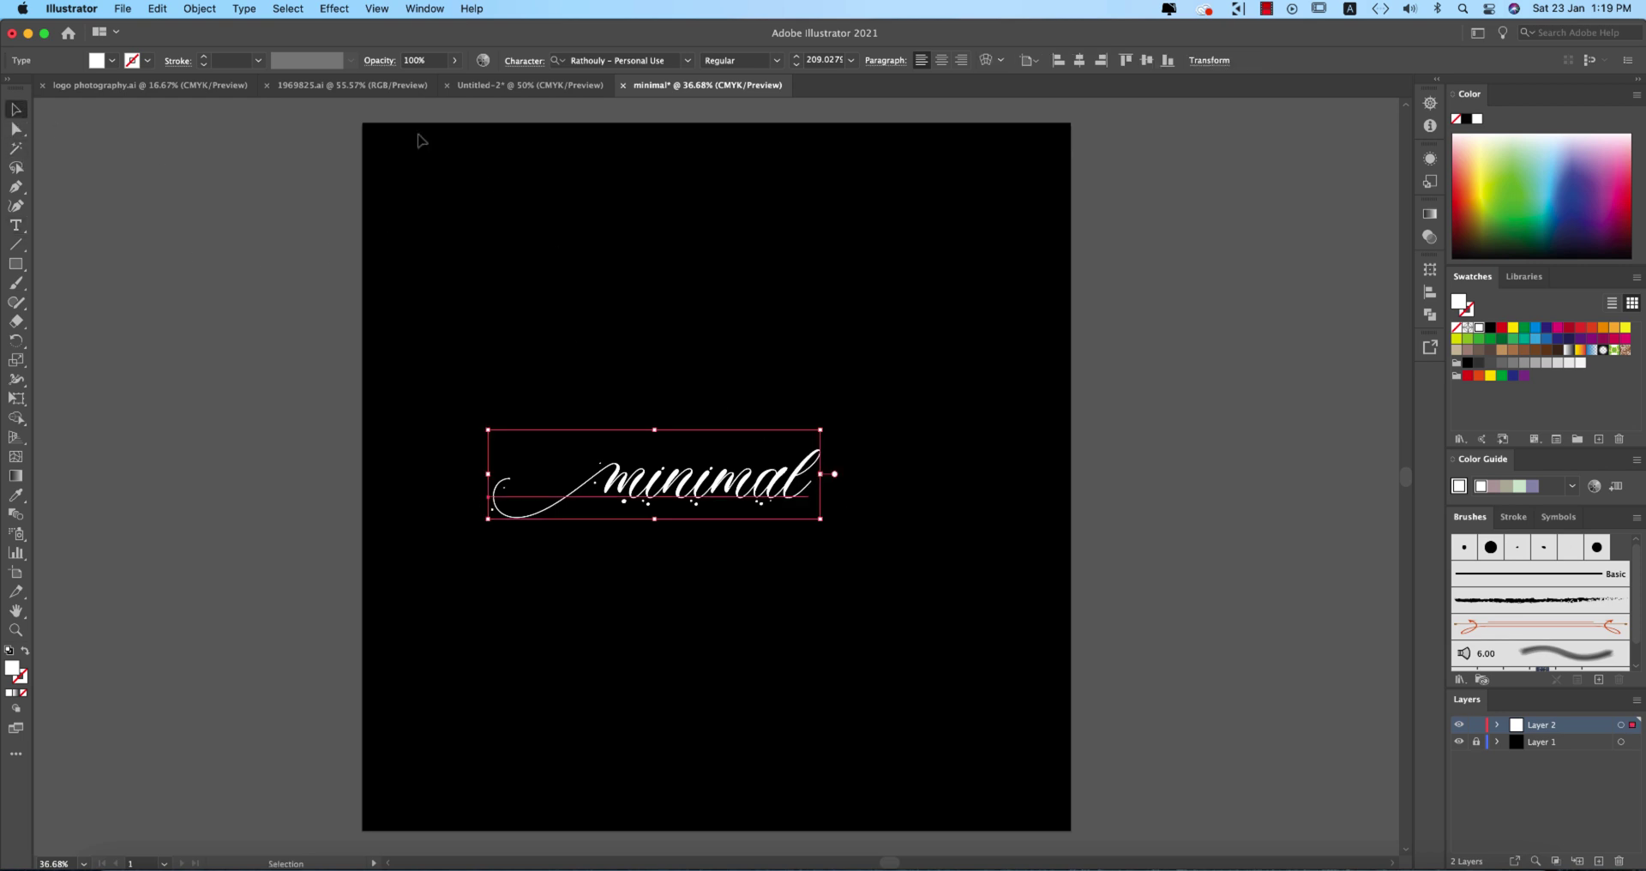
{"action": "left_click", "coordinate": [244, 8]}
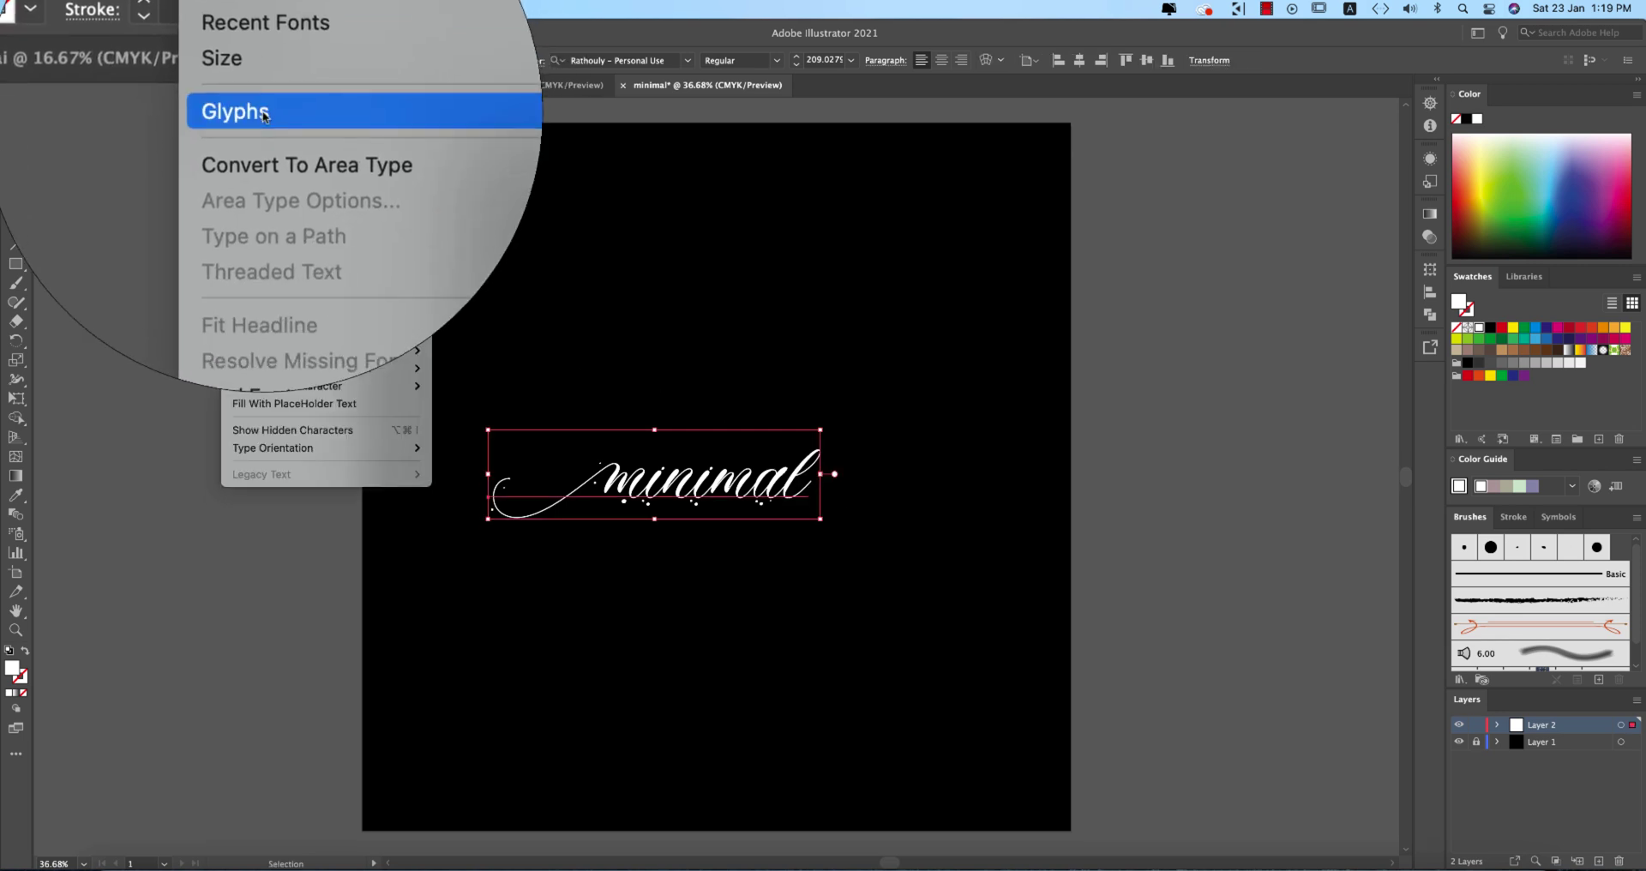
{"action": "left_click", "coordinate": [264, 115]}
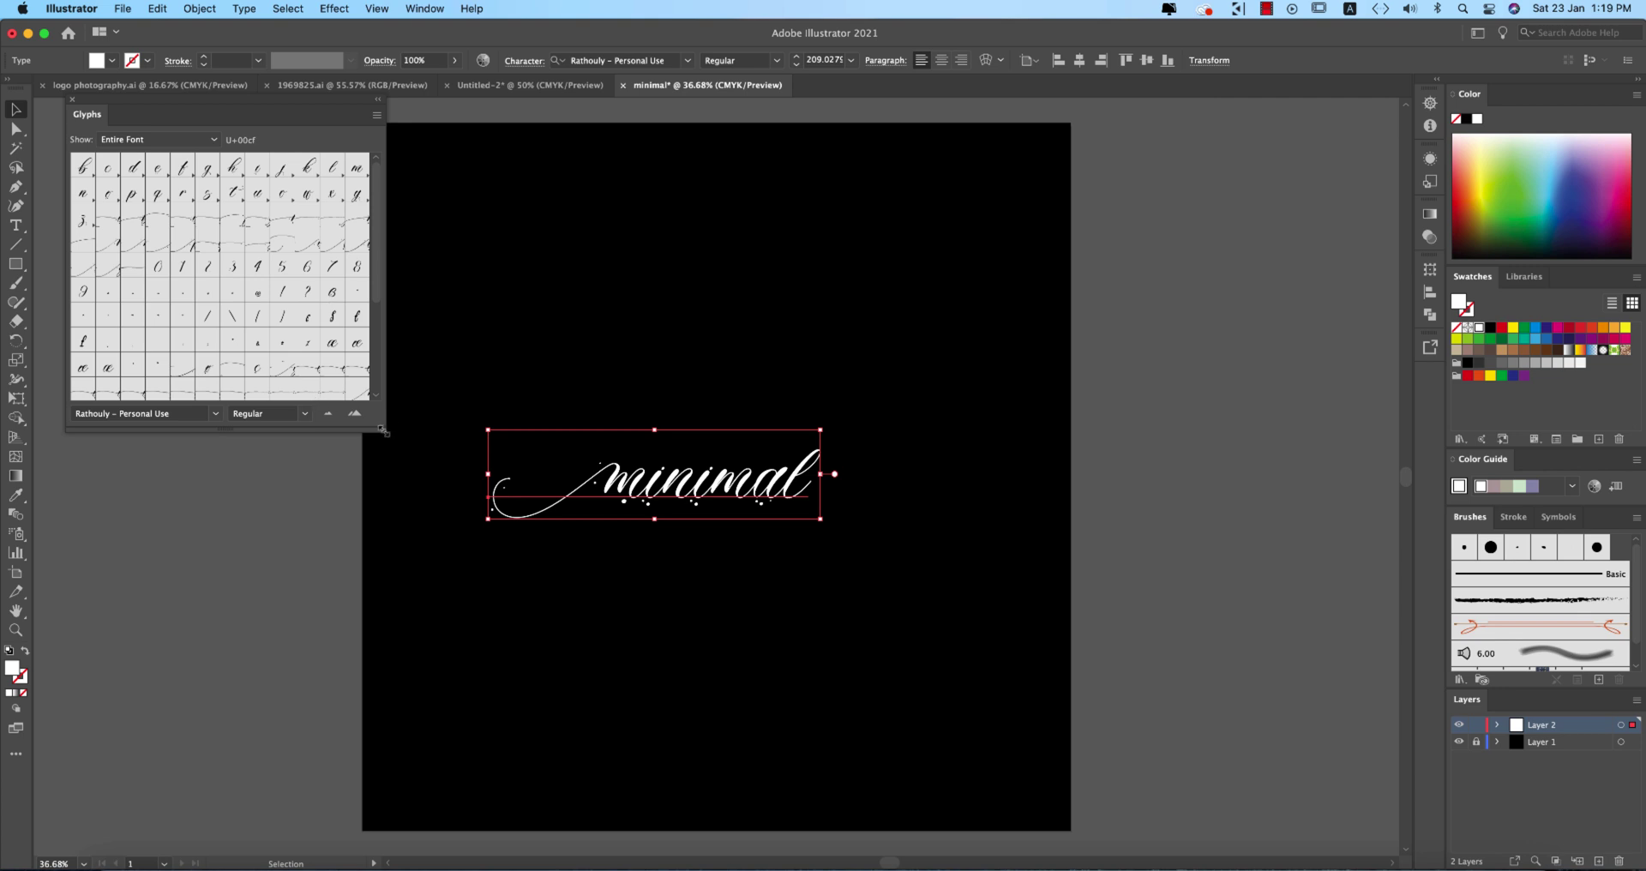
{"action": "left_click_drag", "start_coordinate": [382, 432], "coordinate": [615, 752]}
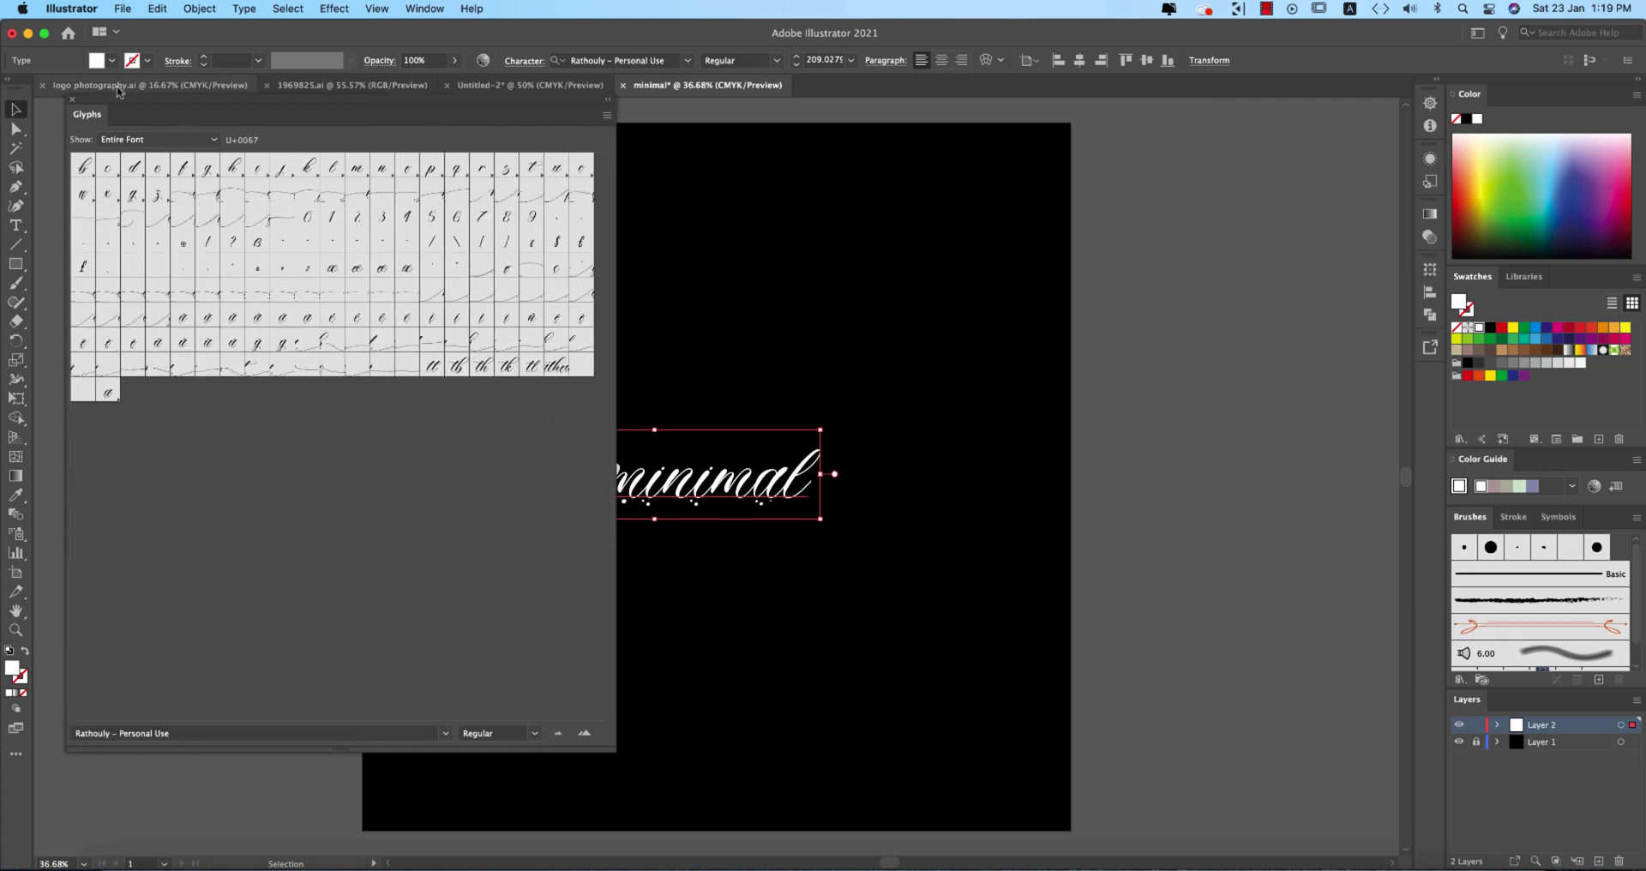
{"action": "mouse_move", "coordinate": [95, 104]}
{"action": "left_mouse_down"}
{"action": "mouse_move", "coordinate": [158, 128]}
{"action": "mouse_move", "coordinate": [1148, 218]}
{"action": "mouse_move", "coordinate": [1094, 180]}
{"action": "mouse_move", "coordinate": [903, 159]}
{"action": "left_mouse_up"}
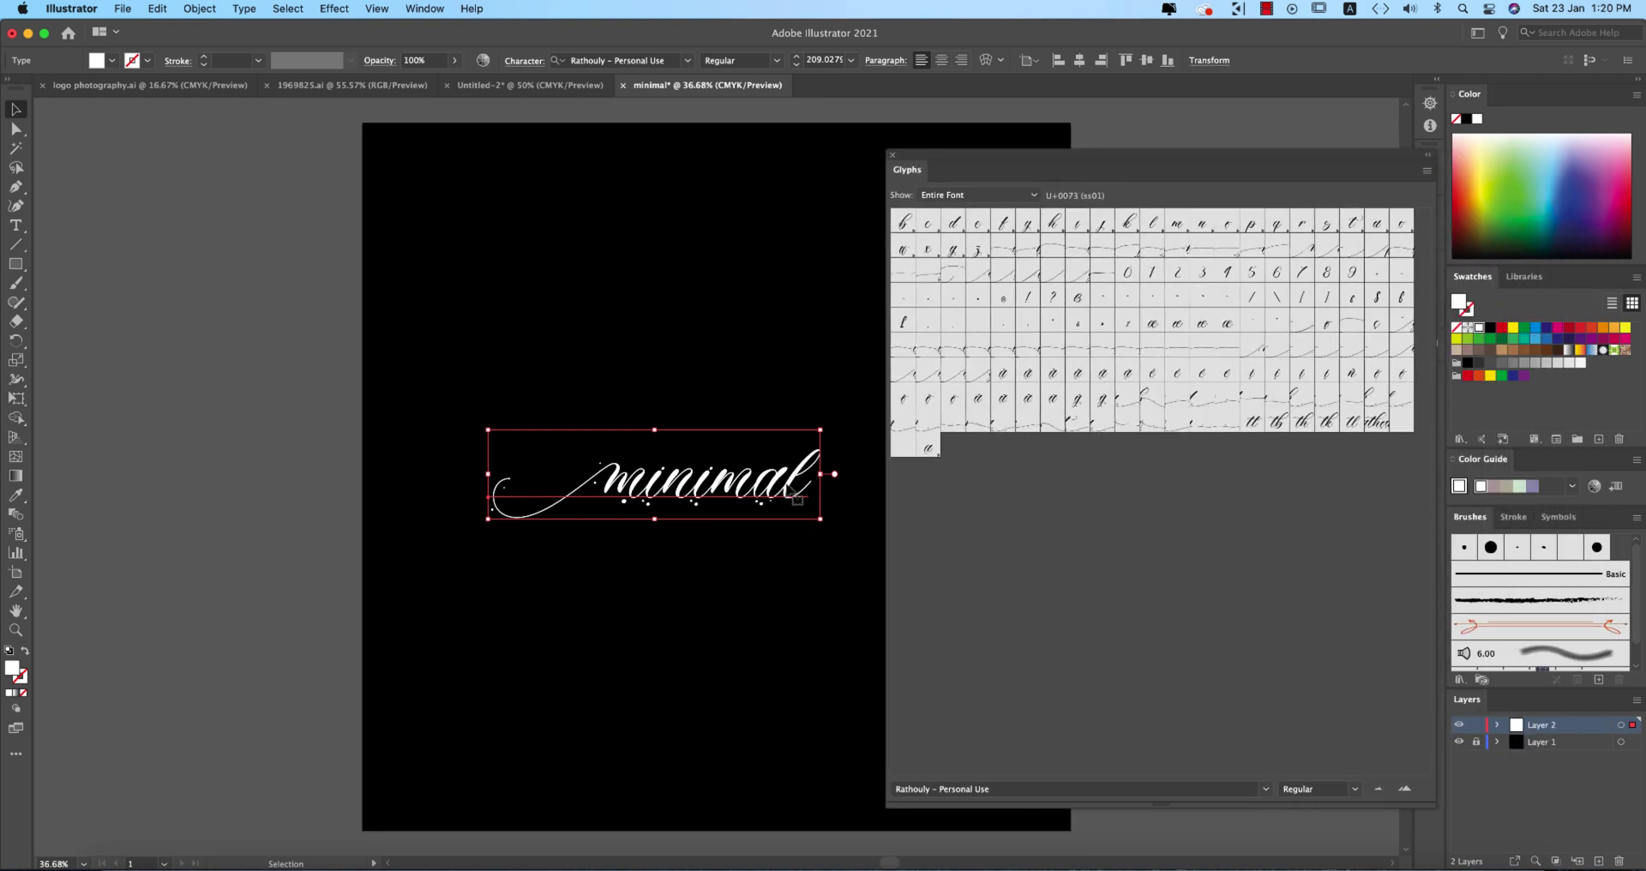
Replace the final "l" of "minimal" with its alternate glyph that ends in a long trailing swash
{"action": "double_click", "coordinate": [737, 501]}
{"action": "left_click_drag", "start_coordinate": [786, 476], "coordinate": [833, 476]}
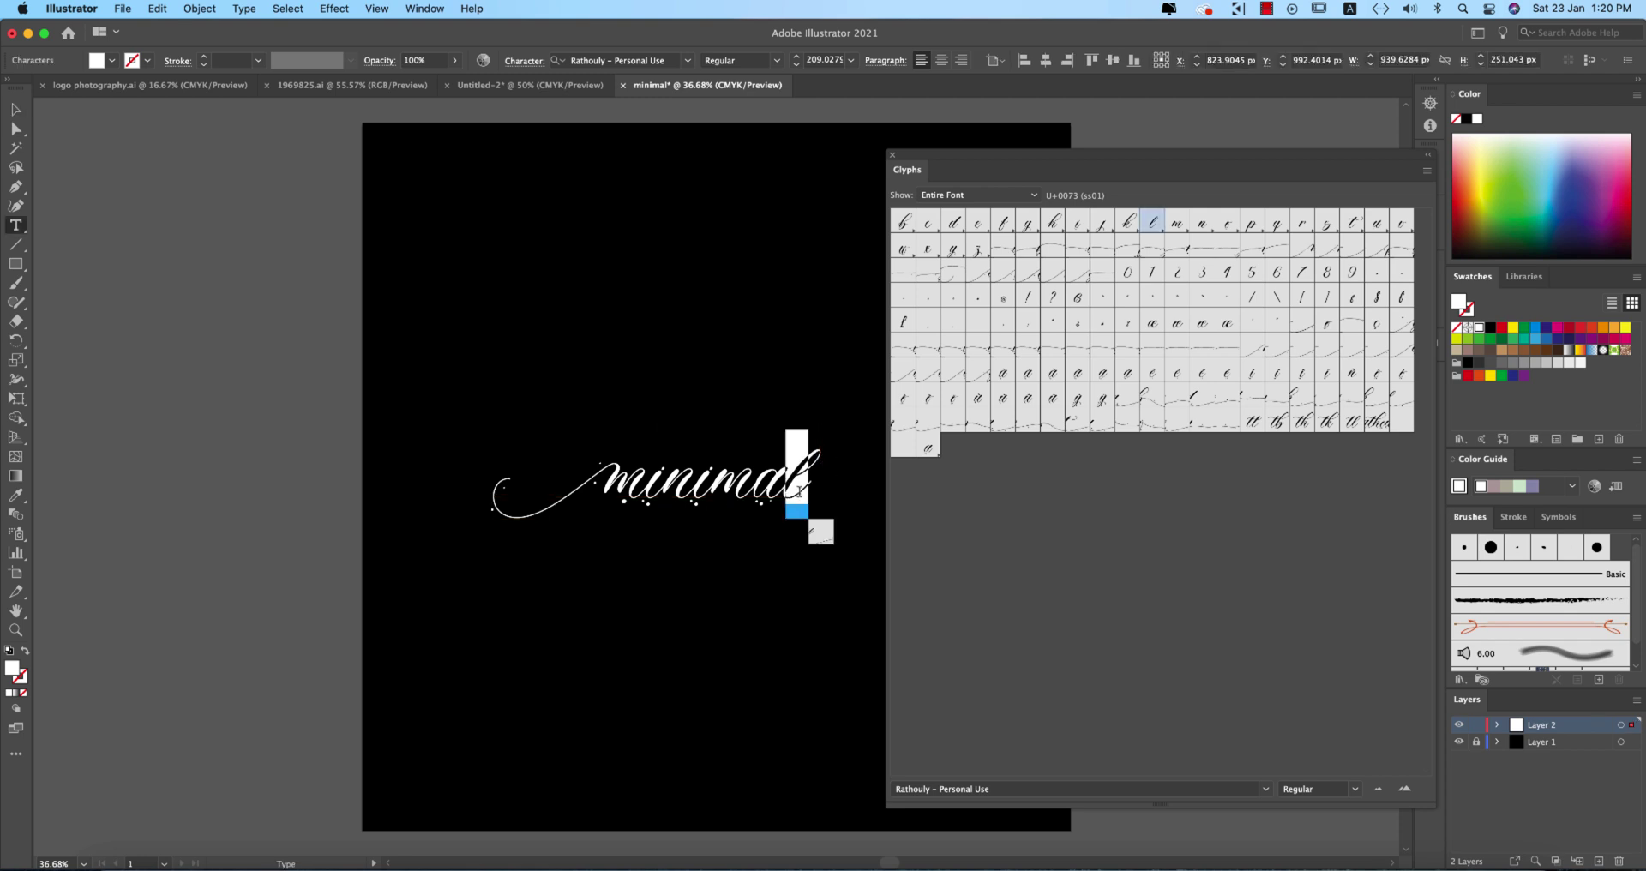
{"action": "left_click", "coordinate": [819, 535]}
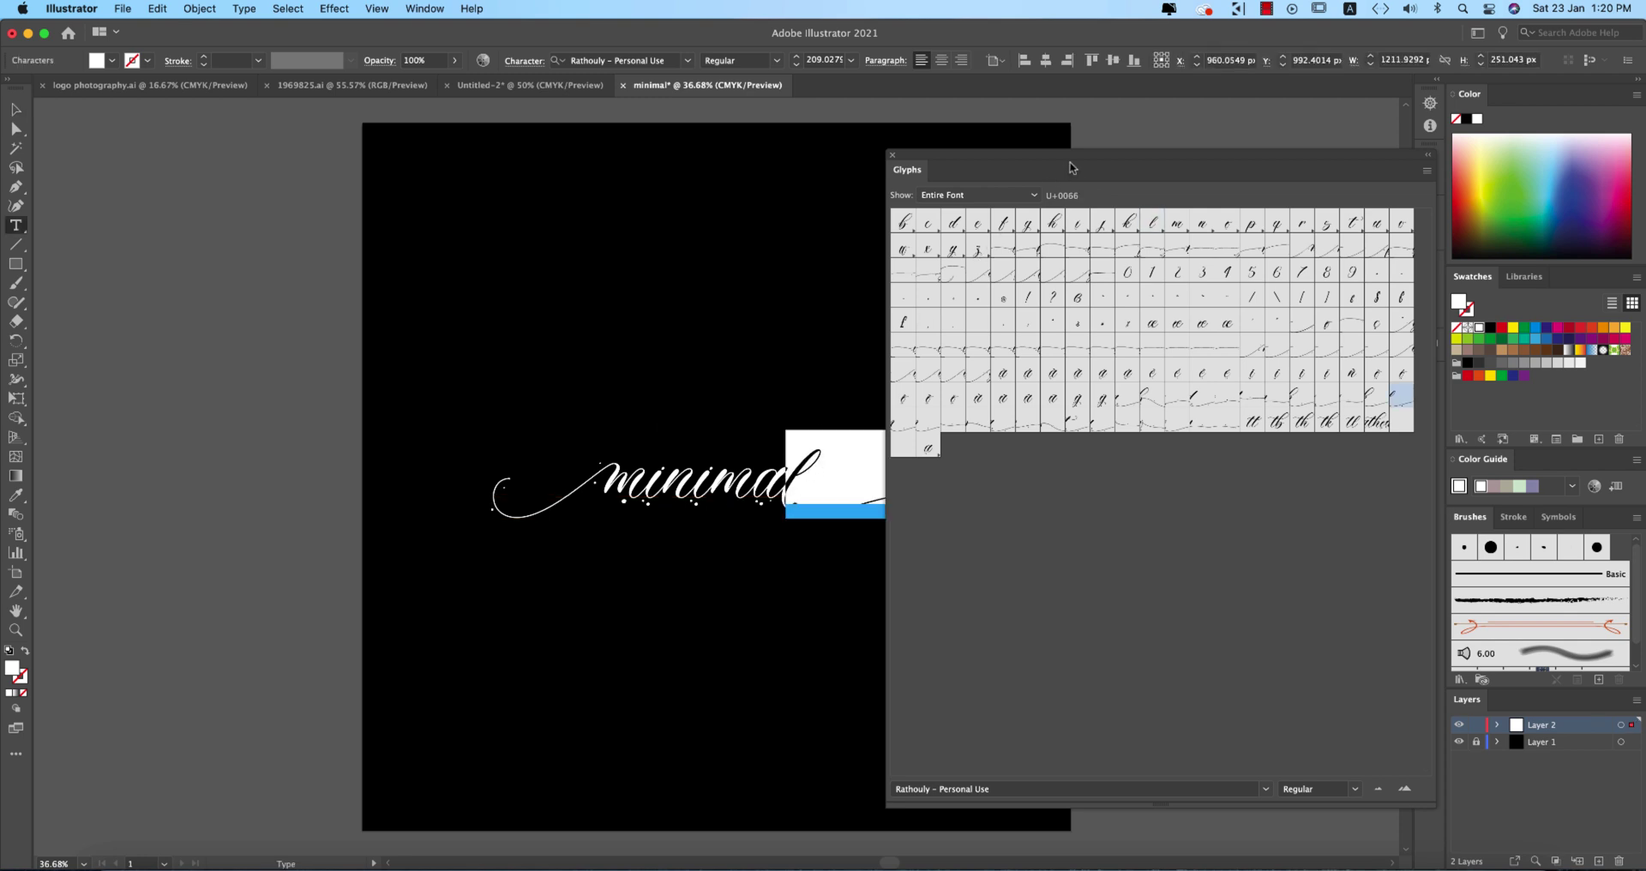
Shrink the Glyphs window and move it clear of the lettering, finishing the text edit and closing the window
{"action": "left_click_drag", "start_coordinate": [1081, 158], "coordinate": [981, 179]}
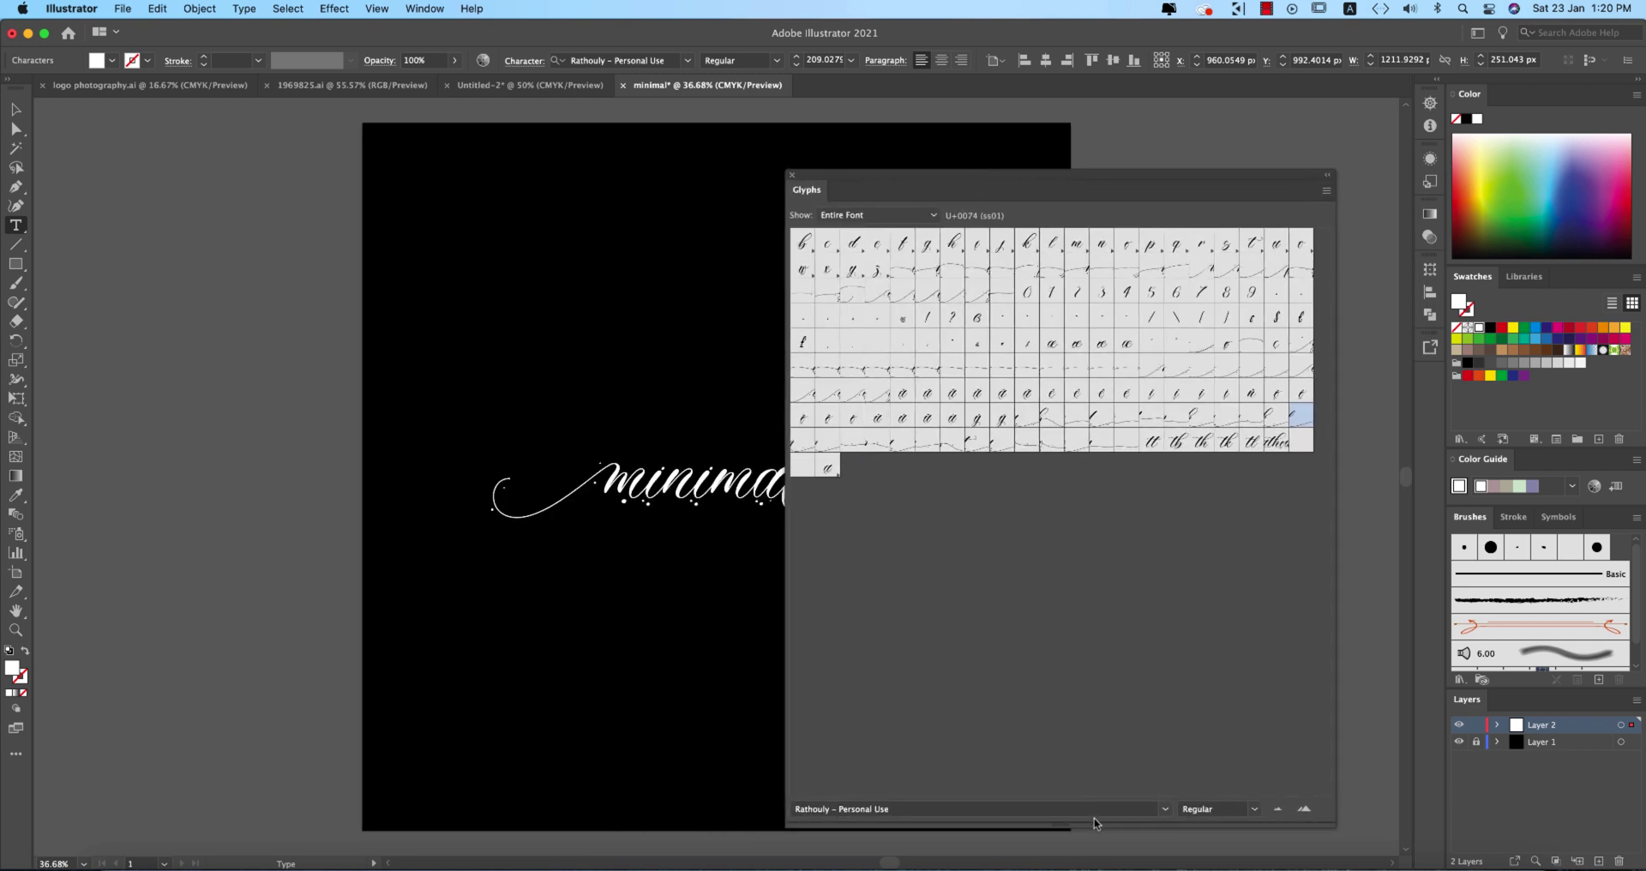
{"action": "left_click_drag", "start_coordinate": [1097, 824], "coordinate": [1097, 470]}
{"action": "left_click_drag", "start_coordinate": [1088, 182], "coordinate": [1245, 304]}
{"action": "left_click", "coordinate": [15, 110]}
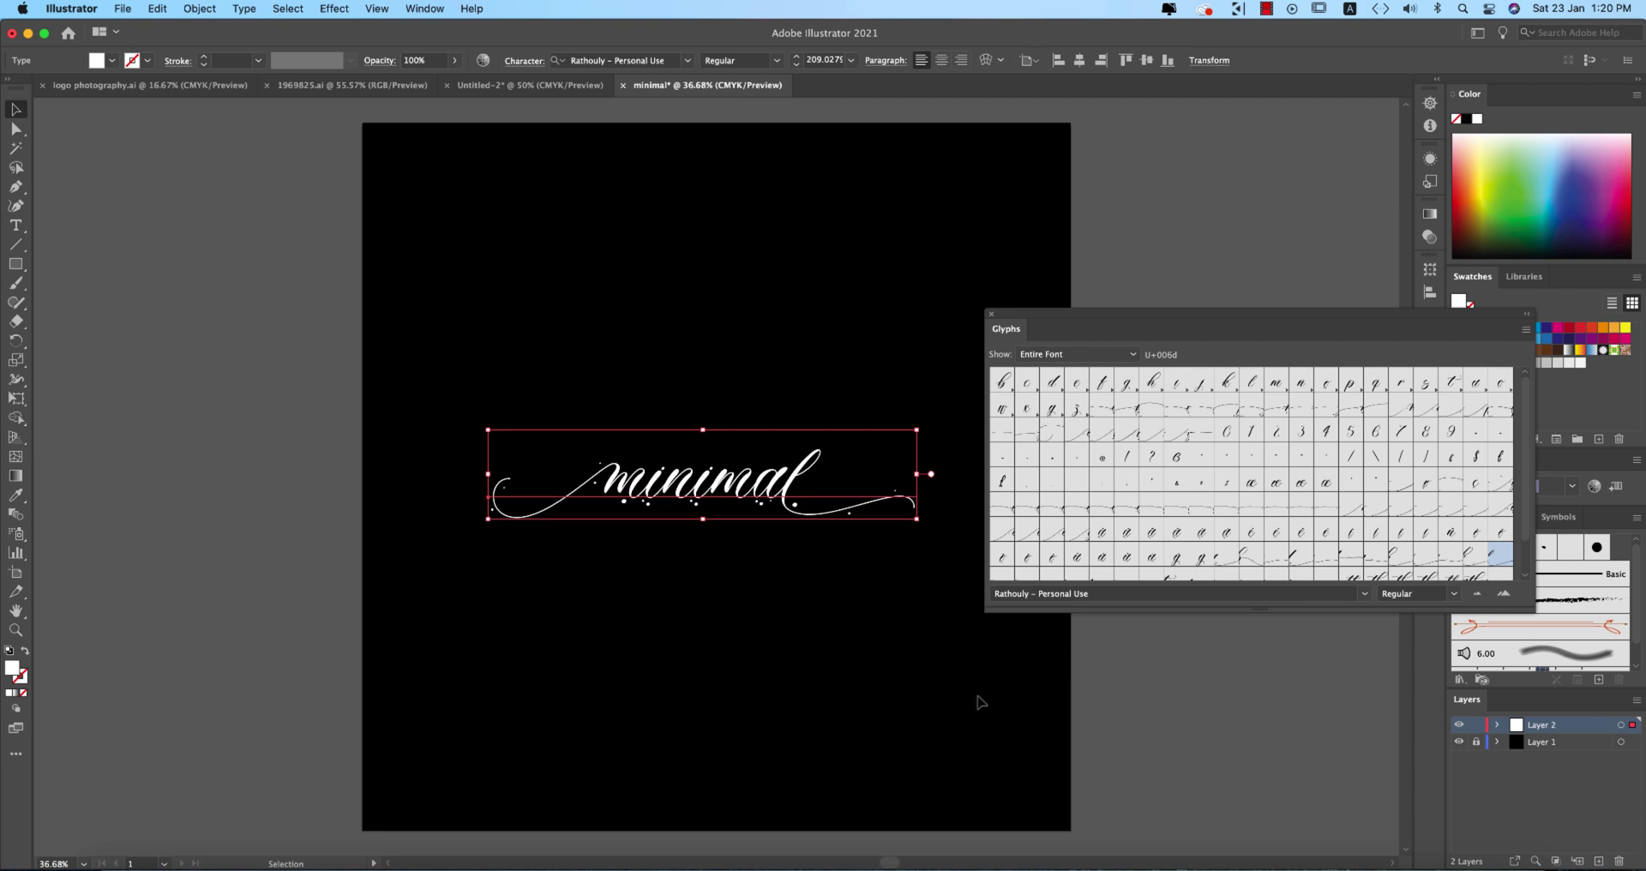
{"action": "left_click", "coordinate": [1054, 704]}
{"action": "left_click", "coordinate": [772, 500]}
{"action": "scroll", "coordinate": [763, 504], "scroll_direction": "down", "scroll_amount": 1}
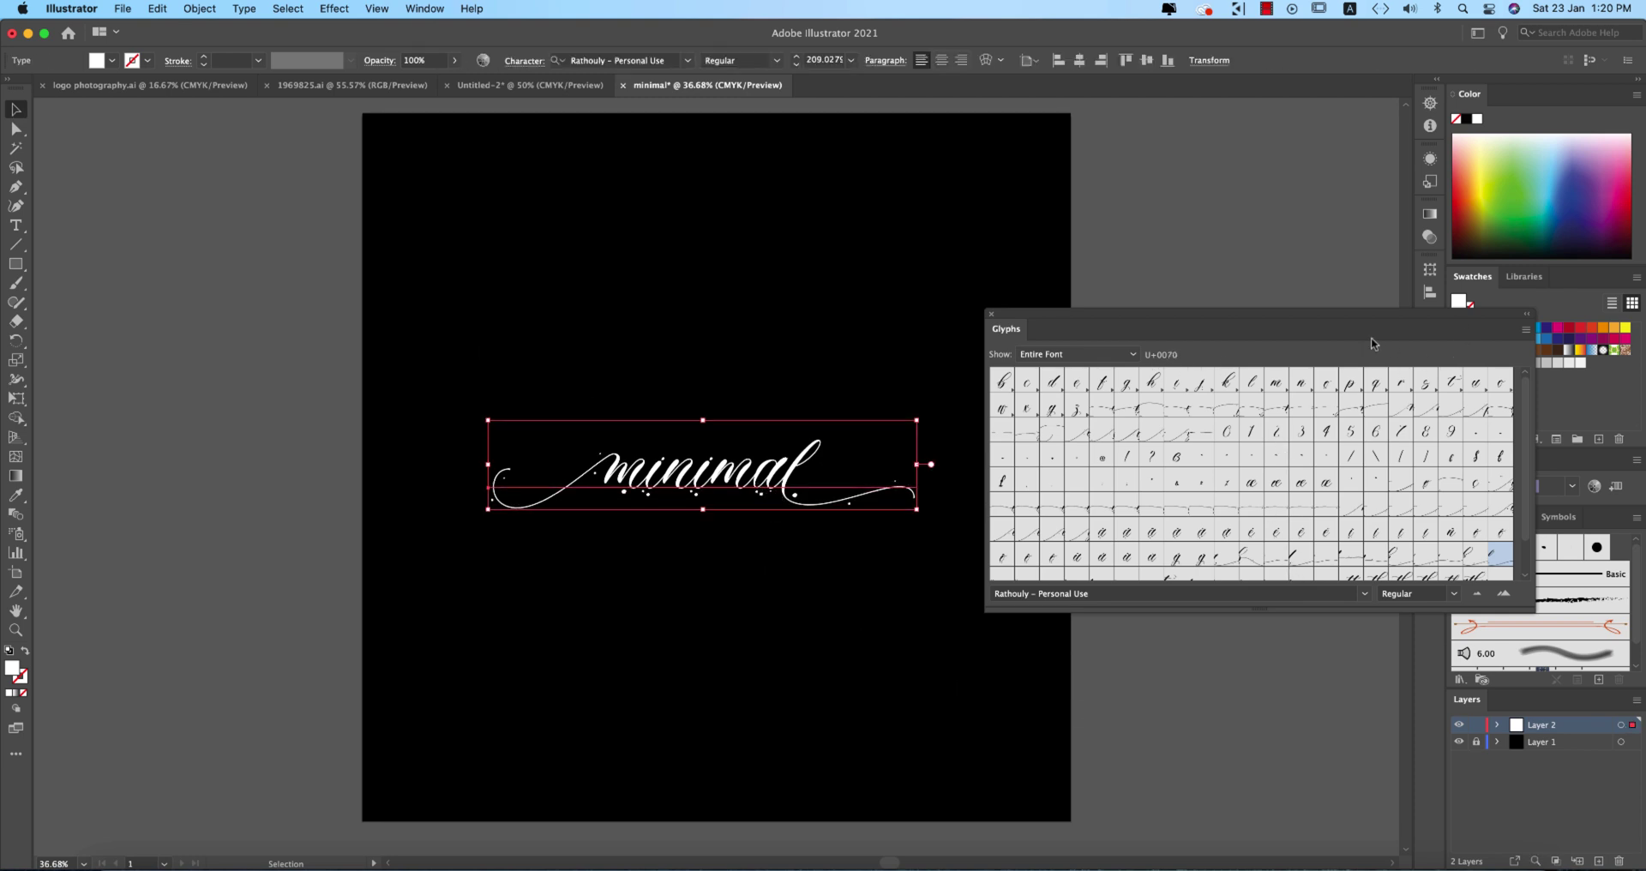
{"action": "left_click", "coordinate": [991, 315]}
{"action": "left_click", "coordinate": [1193, 328]}
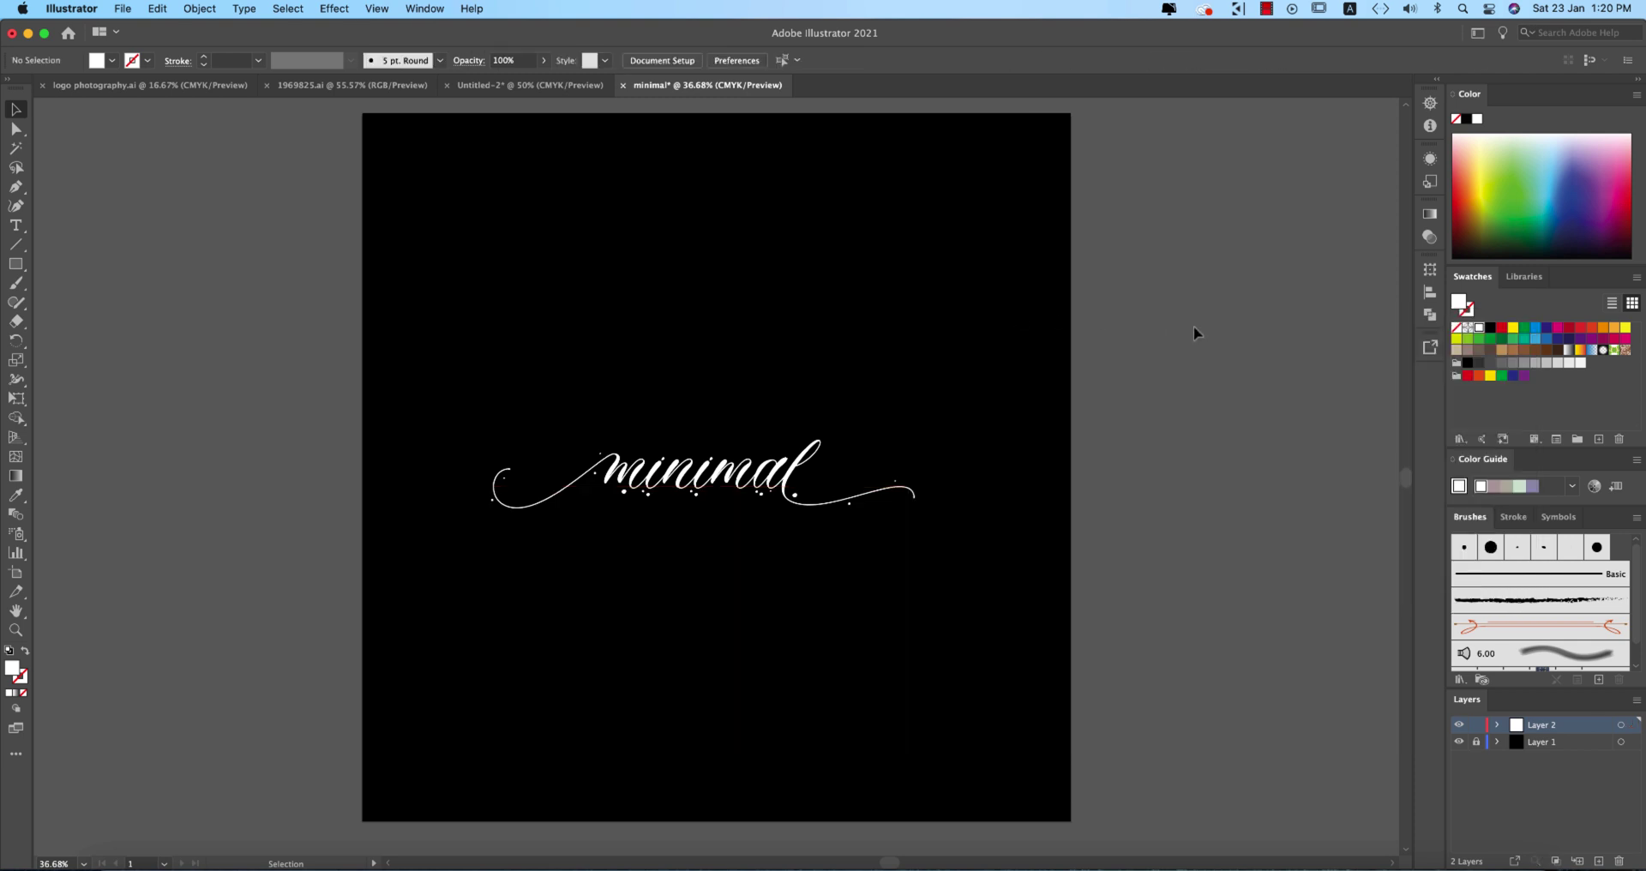
Try the plain letter "m" in place of the swashed first letter of "minimal"
{"action": "double_click", "coordinate": [632, 486]}
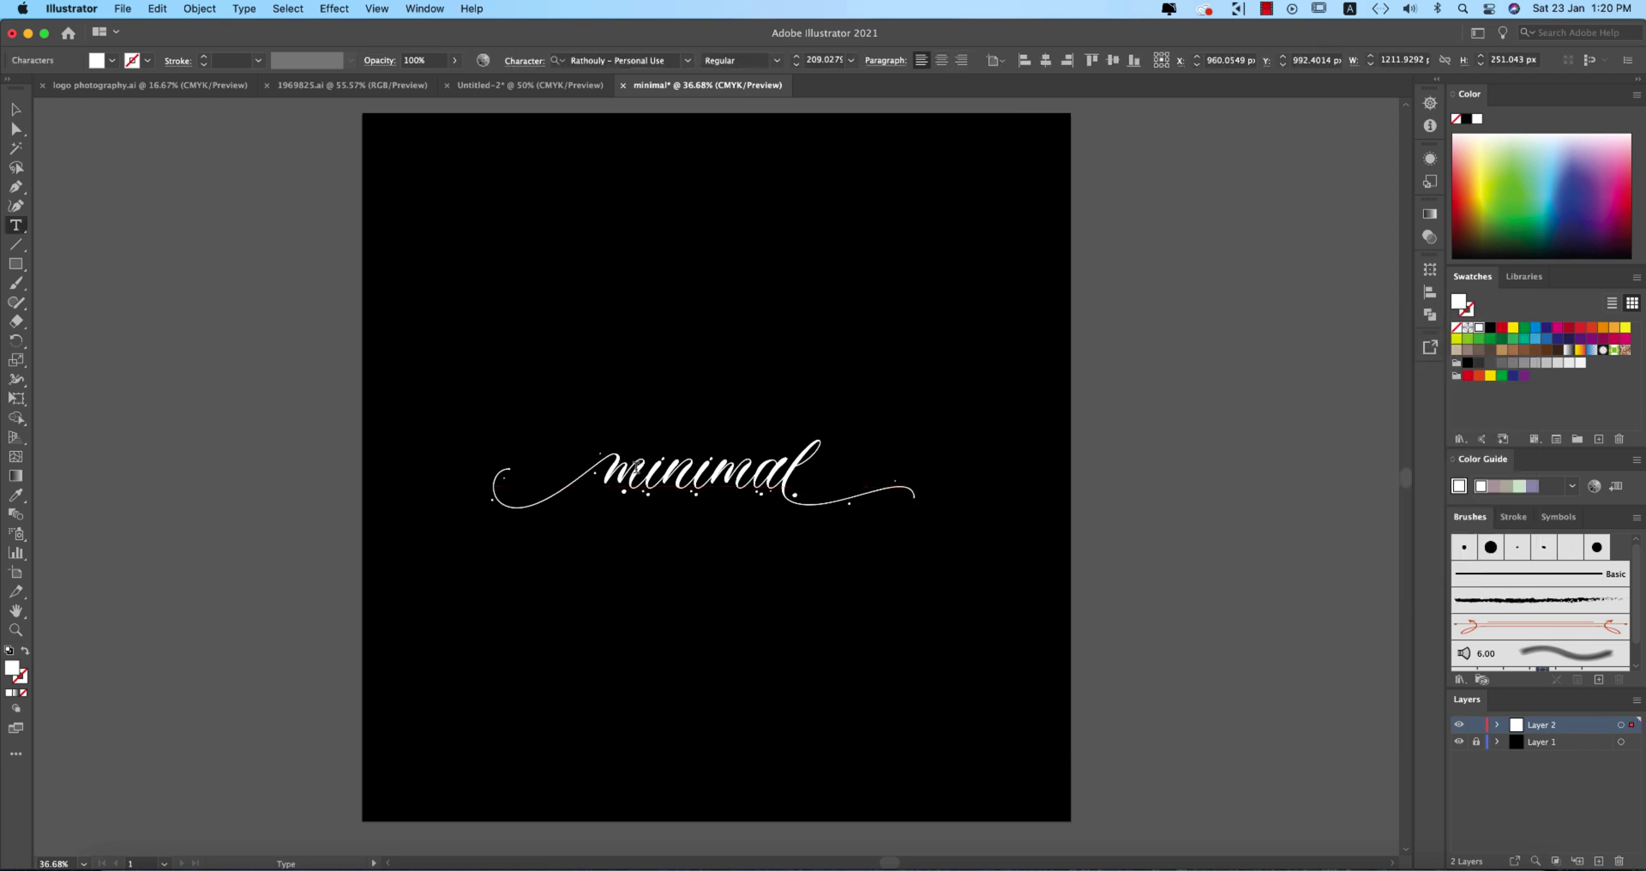
{"action": "left_click_drag", "start_coordinate": [634, 469], "coordinate": [508, 470]}
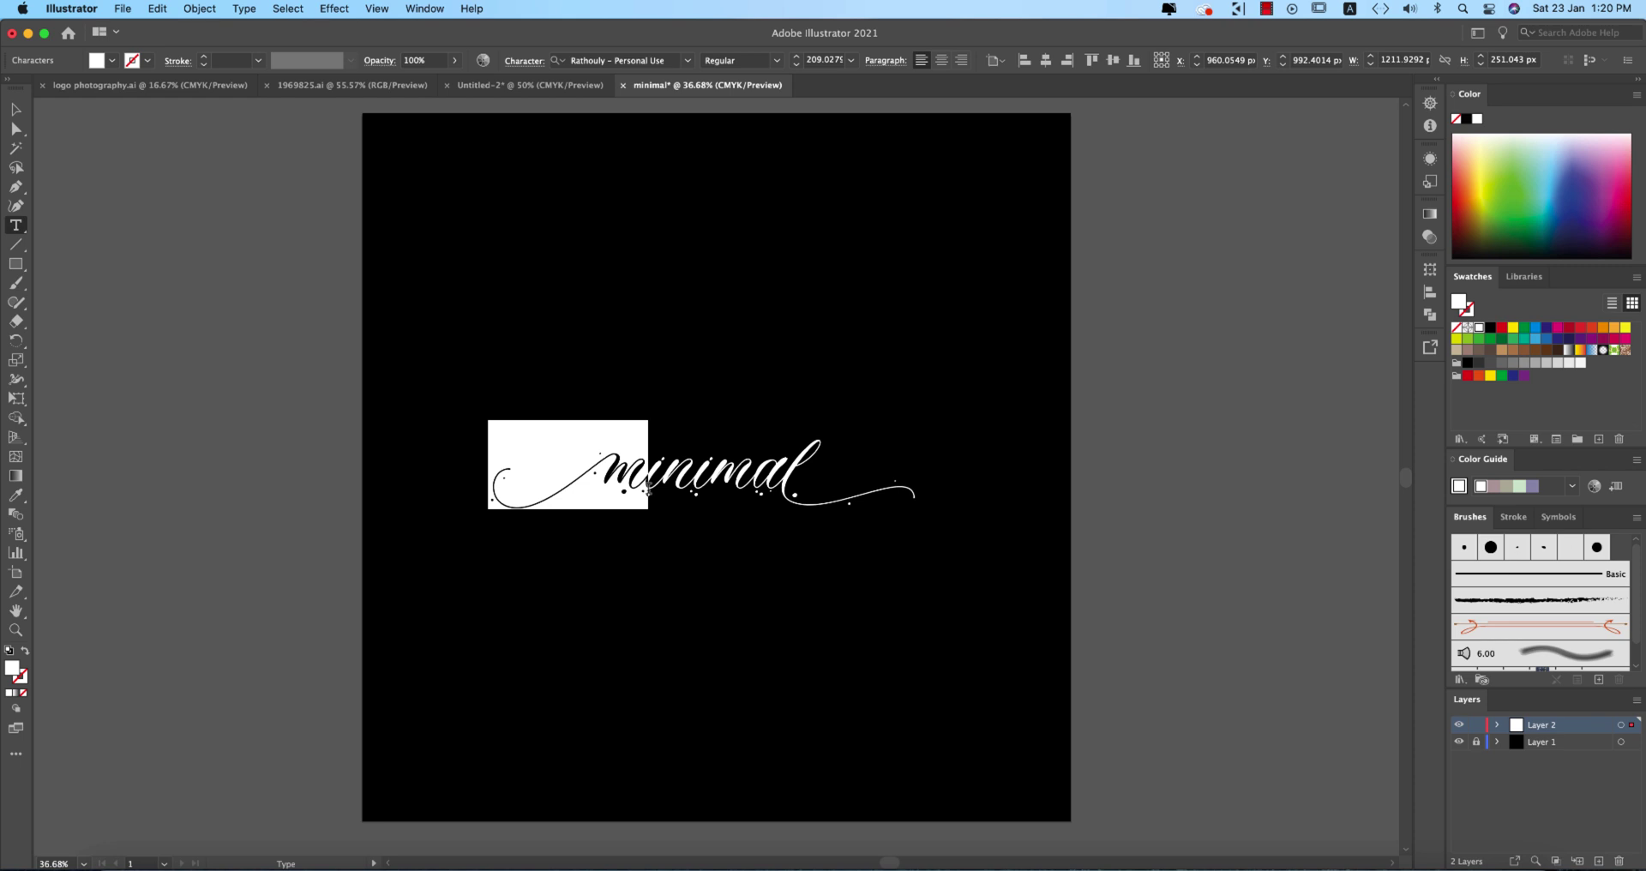
{"action": "type", "text": "m"}
{"action": "left_click_drag", "start_coordinate": [519, 472], "coordinate": [463, 482]}
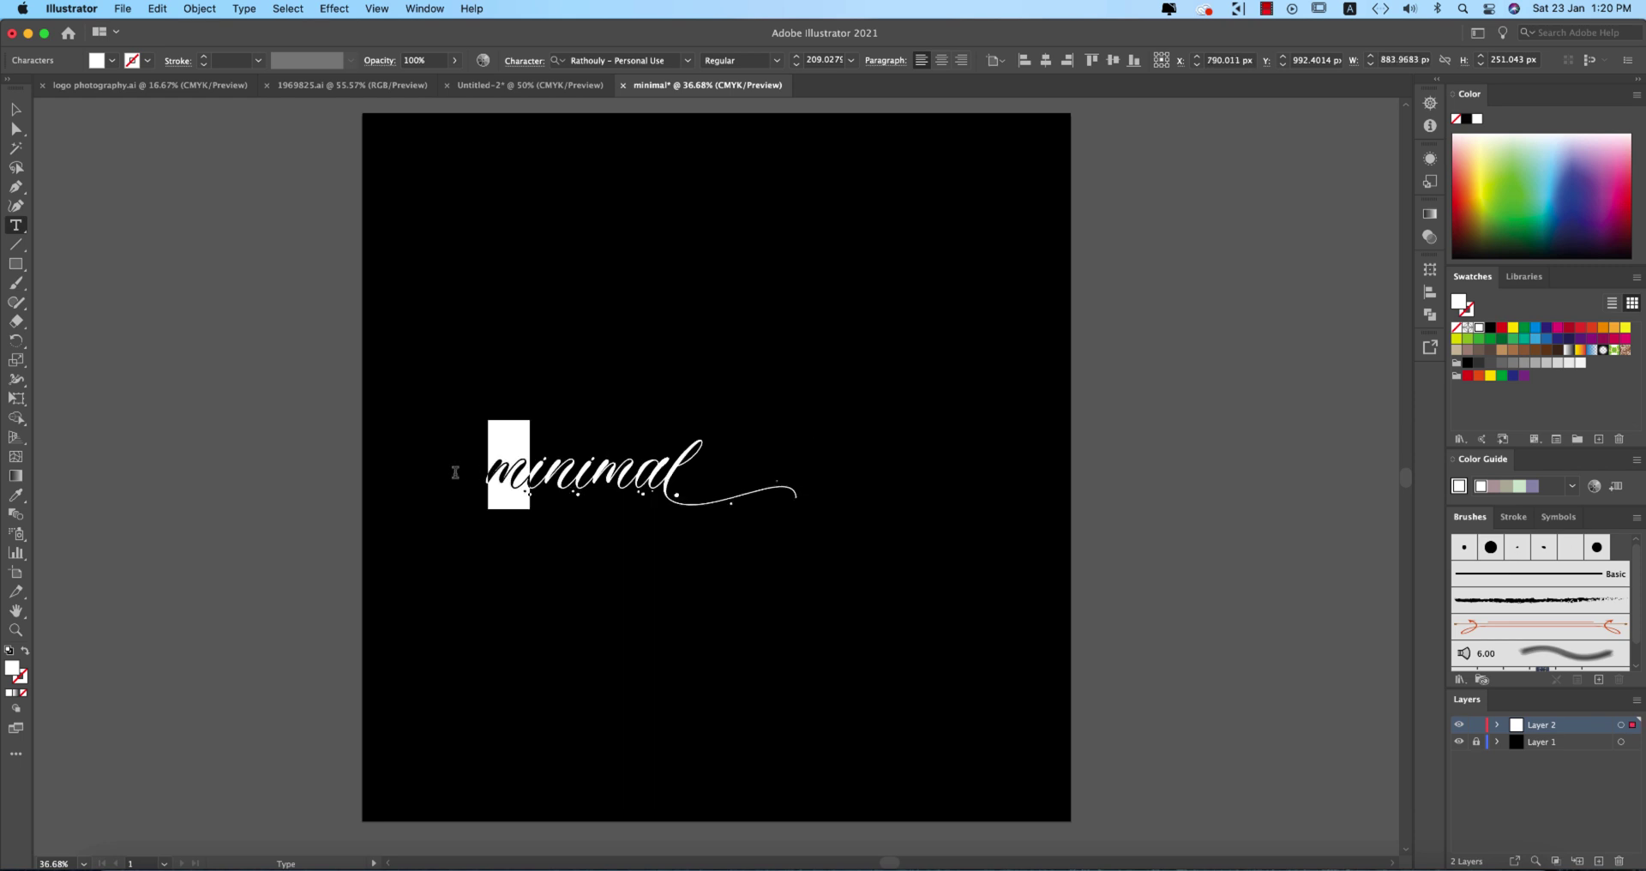
{"action": "left_click", "coordinate": [541, 531]}
{"action": "key", "text": "super+z"}
{"action": "key", "text": "super+z"}
{"action": "key", "text": "super+z"}
{"action": "key", "text": "super+z"}
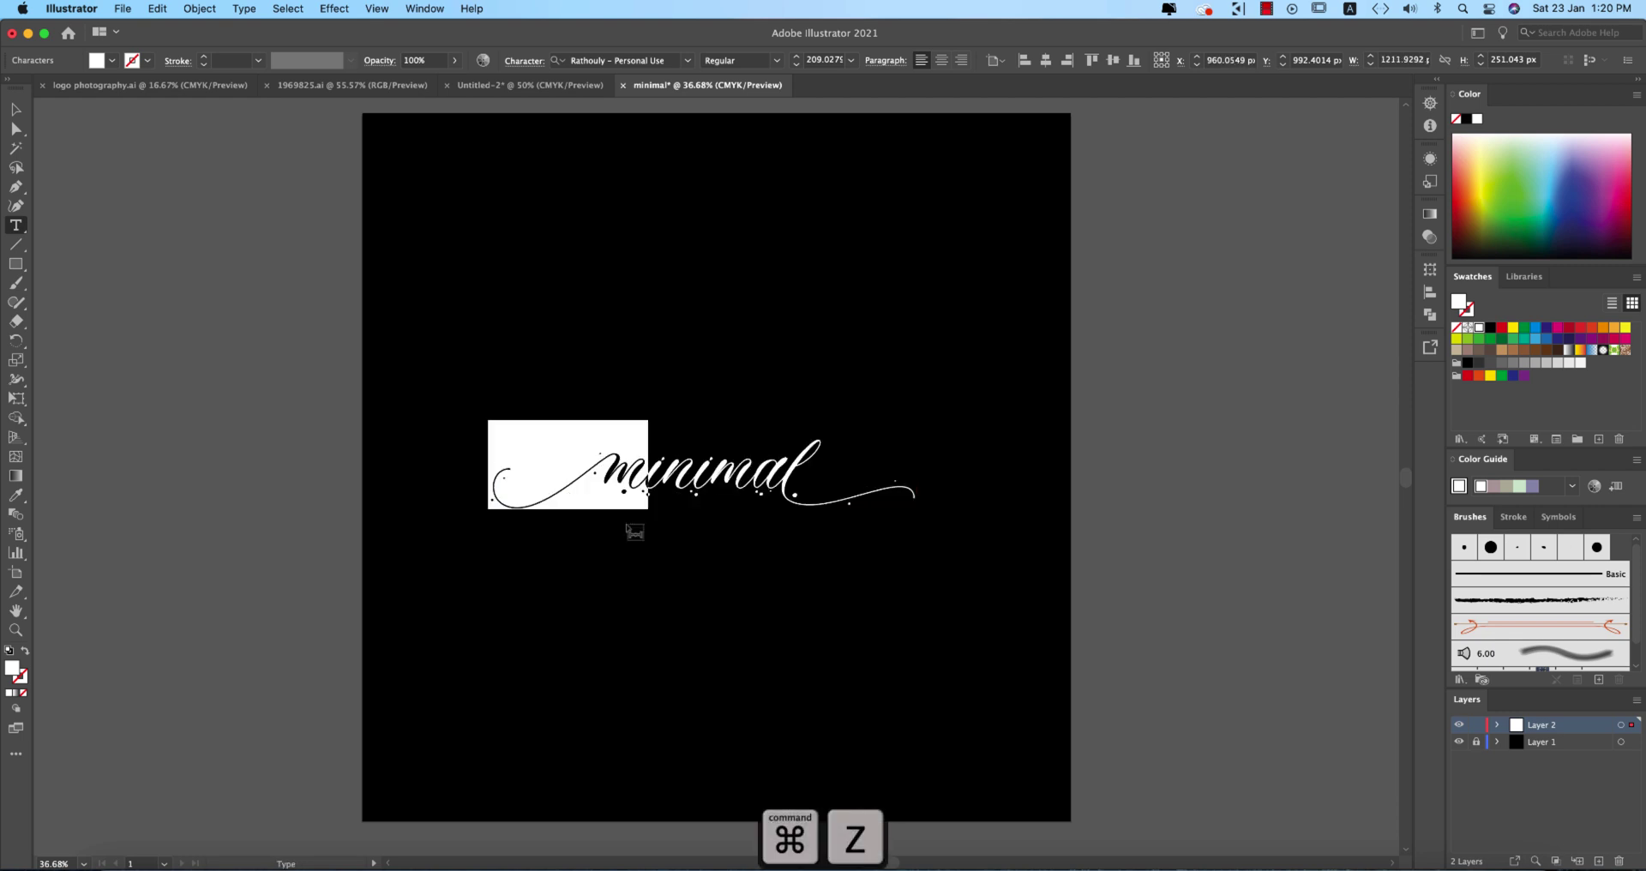
Convert the "minimal" text to outlines and center it on the artboard
{"action": "left_click", "coordinate": [16, 110]}
{"action": "left_click", "coordinate": [131, 264]}
{"action": "right_click", "coordinate": [775, 485]}
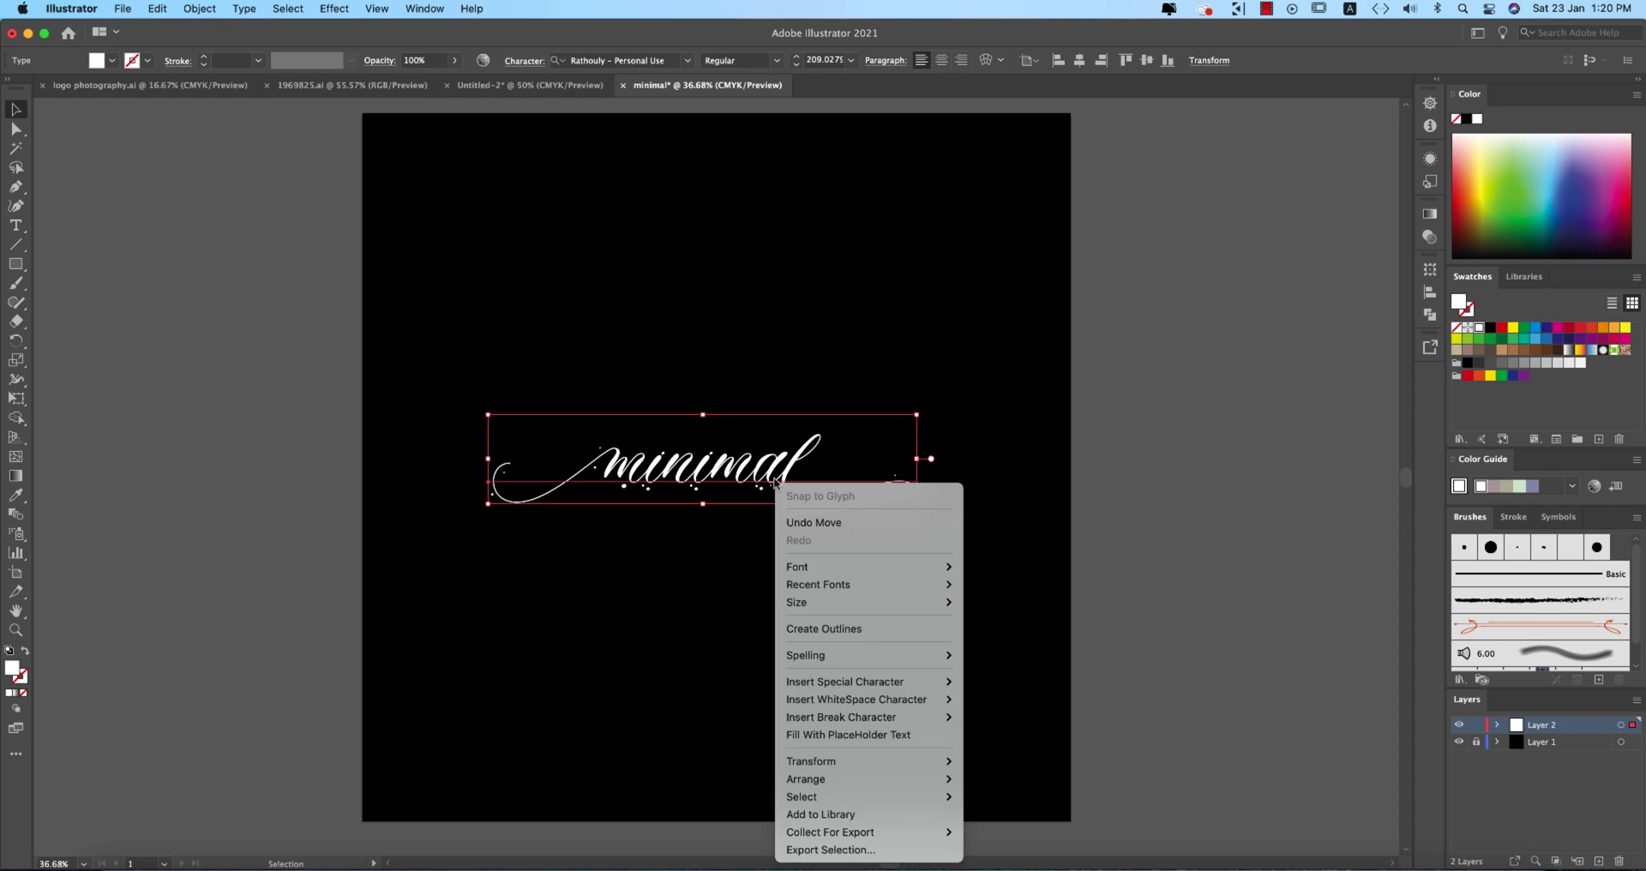
{"action": "left_click", "coordinate": [852, 629]}
{"action": "key", "text": "super+minus"}
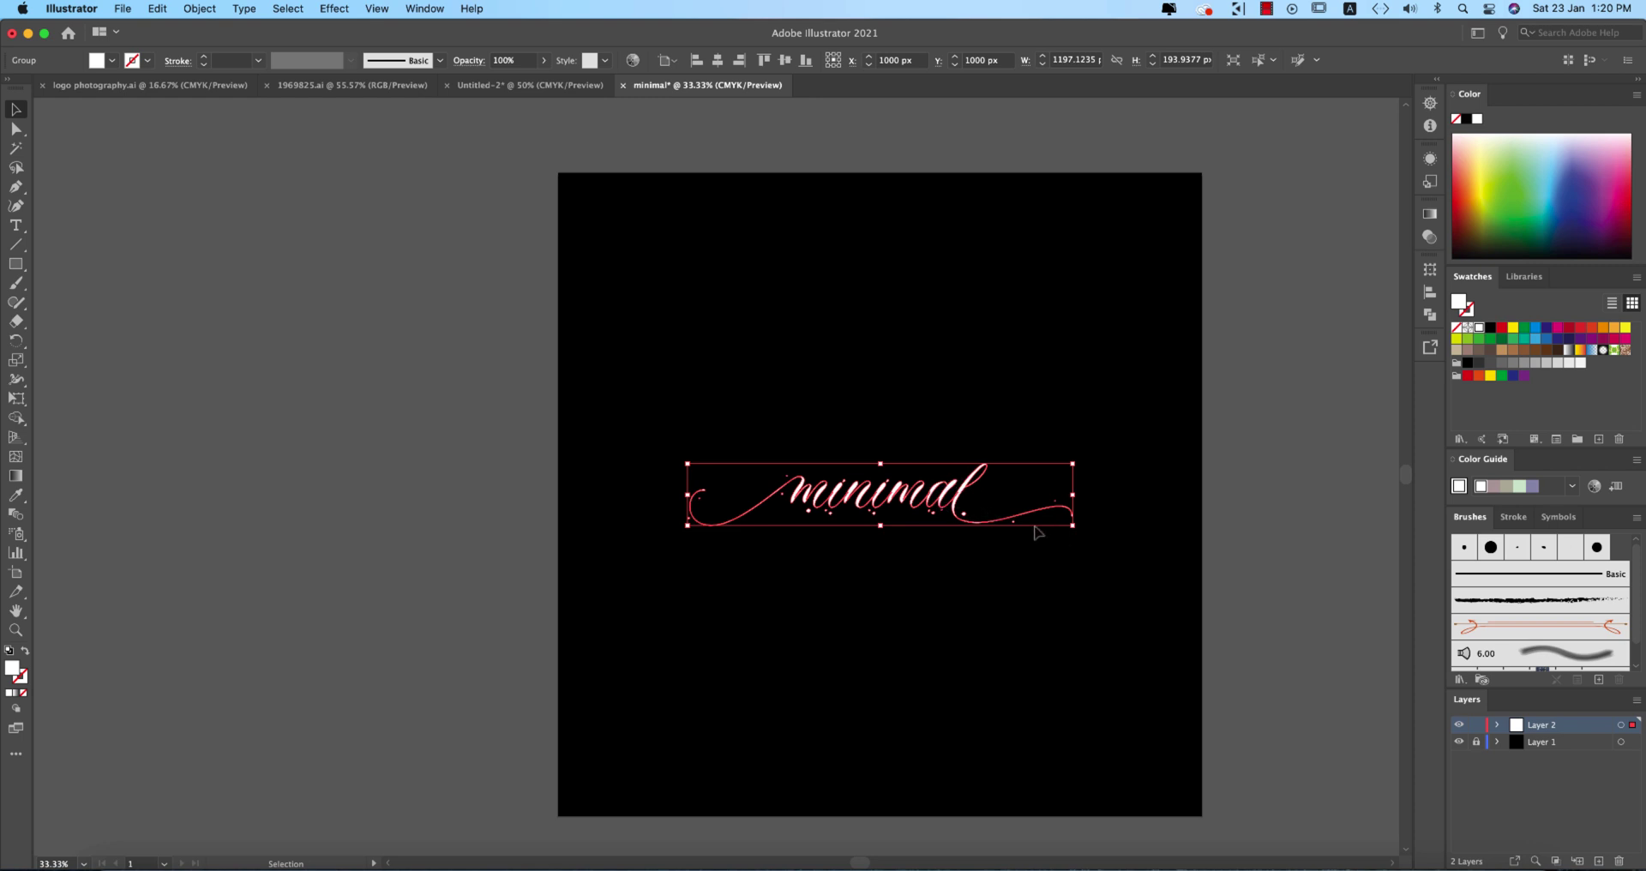
Isolate the outlined "l" and delete the decorative dots around its trailing swash
{"action": "key", "text": "super+plus"}
{"action": "key", "text": "super+plus"}
{"action": "double_click", "coordinate": [907, 510]}
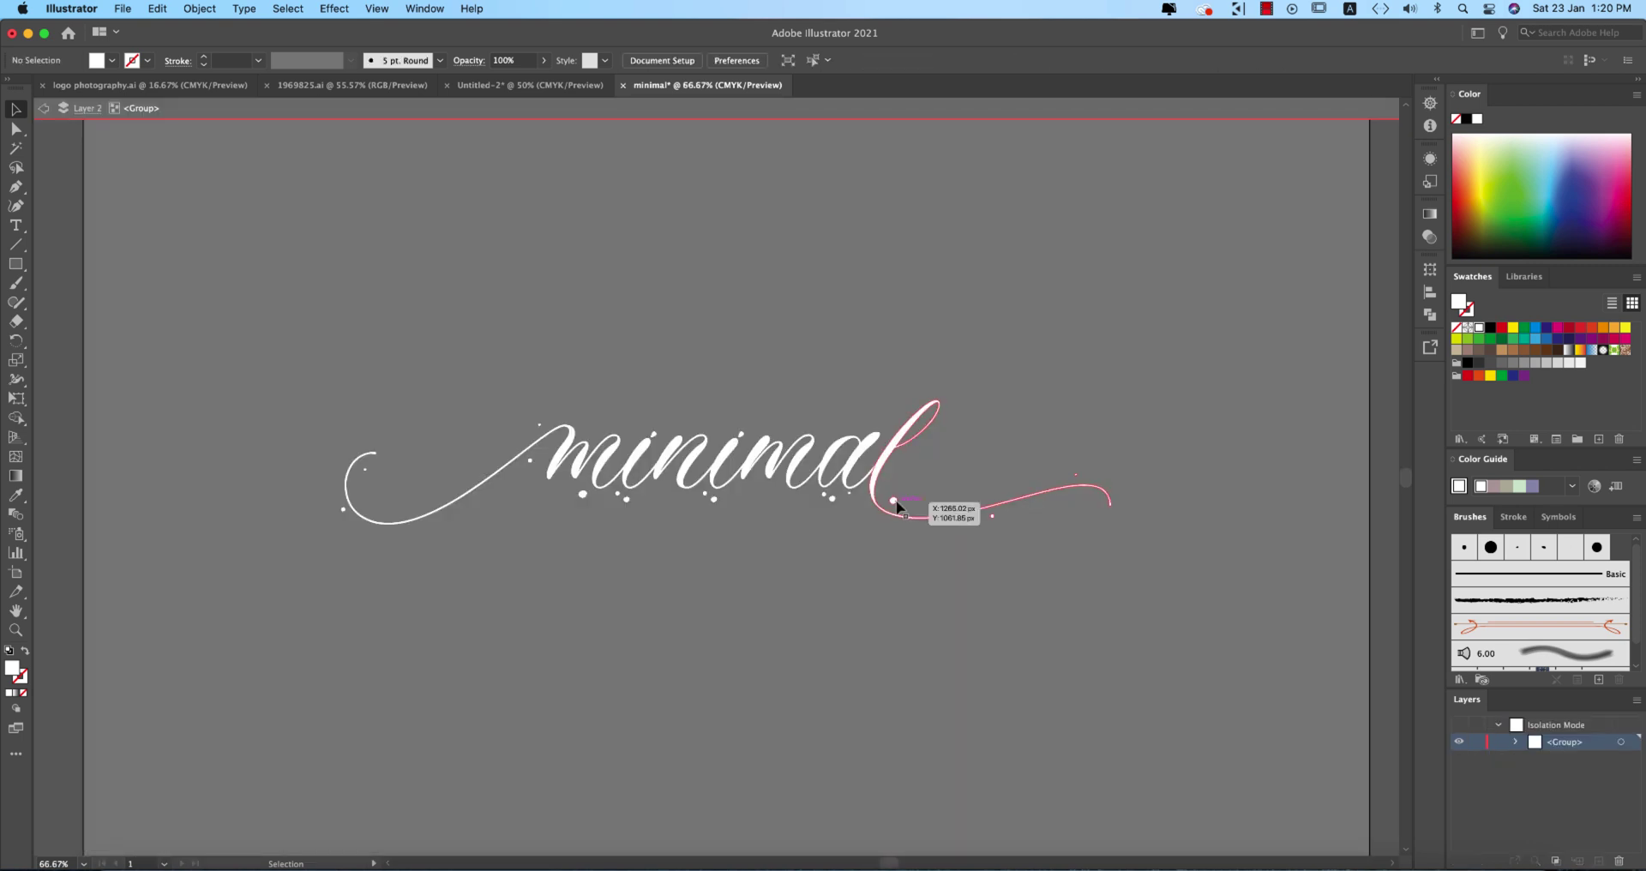
{"action": "left_click", "coordinate": [907, 510]}
{"action": "scroll", "coordinate": [907, 510], "scroll_direction": "up", "scroll_amount": 5}
{"action": "double_click", "coordinate": [892, 502]}
{"action": "left_click", "coordinate": [892, 497]}
{"action": "key", "text": "Delete"}
{"action": "left_click_drag", "start_coordinate": [1073, 521], "coordinate": [500, 448]}
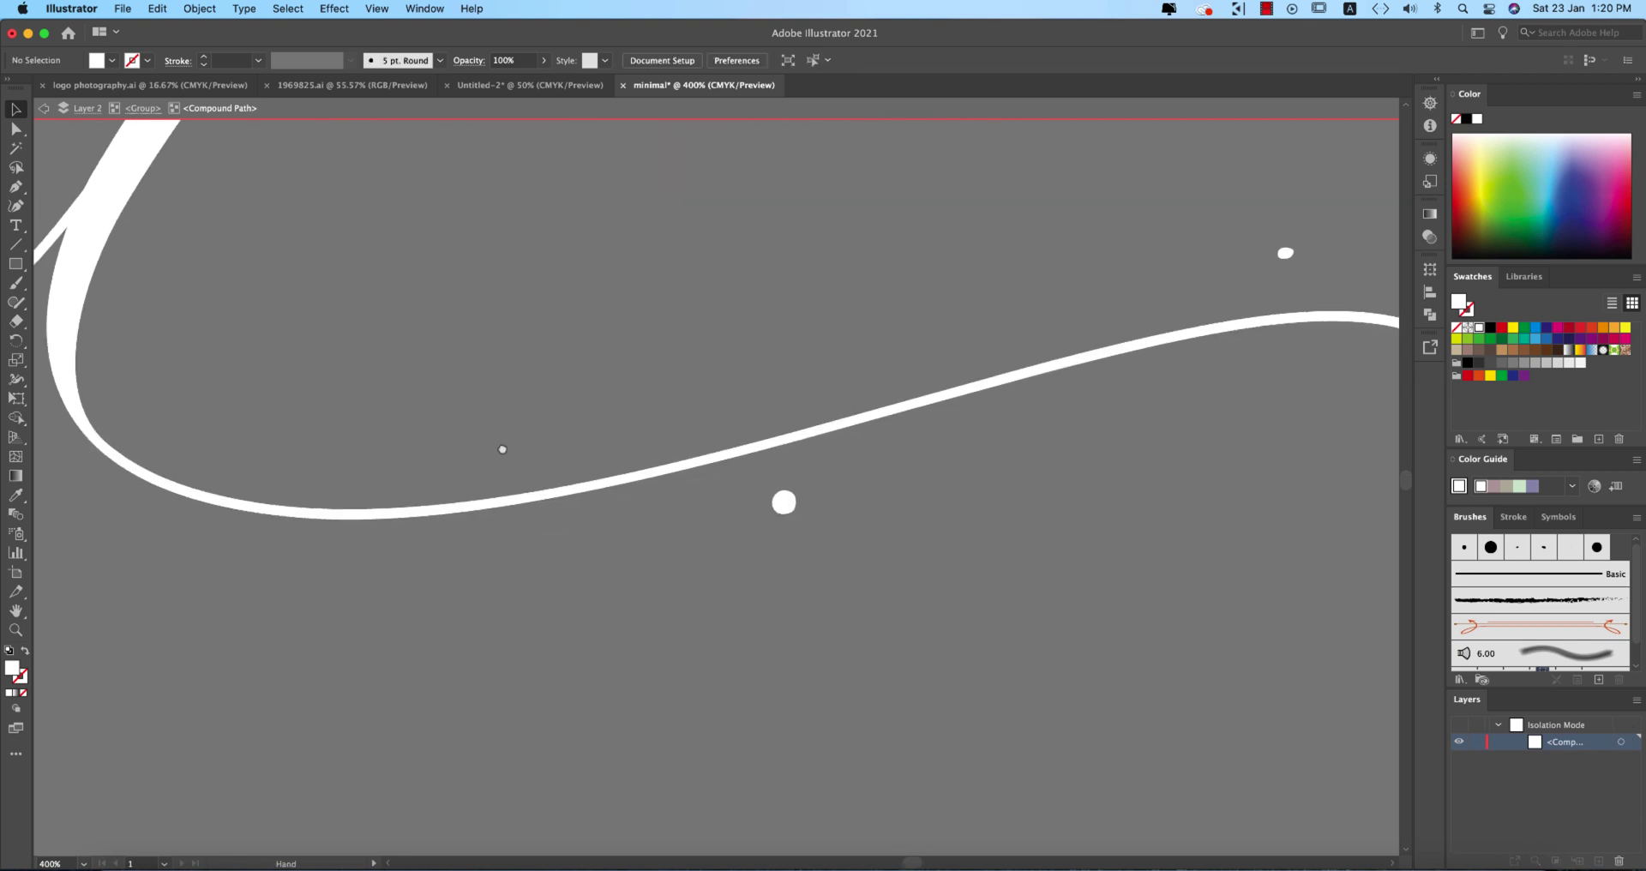
{"action": "left_click", "coordinate": [784, 498]}
{"action": "key", "text": "Delete"}
{"action": "left_click", "coordinate": [1282, 253]}
{"action": "key", "text": "Delete"}
Delete the decorative dots beneath the other letters and around the opening swash, keeping the dots of both "i" letters, and leave isolation mode
{"action": "scroll", "coordinate": [1078, 536], "scroll_direction": "down", "scroll_amount": 2}
{"action": "key", "text": "space"}
{"action": "scroll", "coordinate": [1106, 579], "scroll_direction": "down", "scroll_amount": 1}
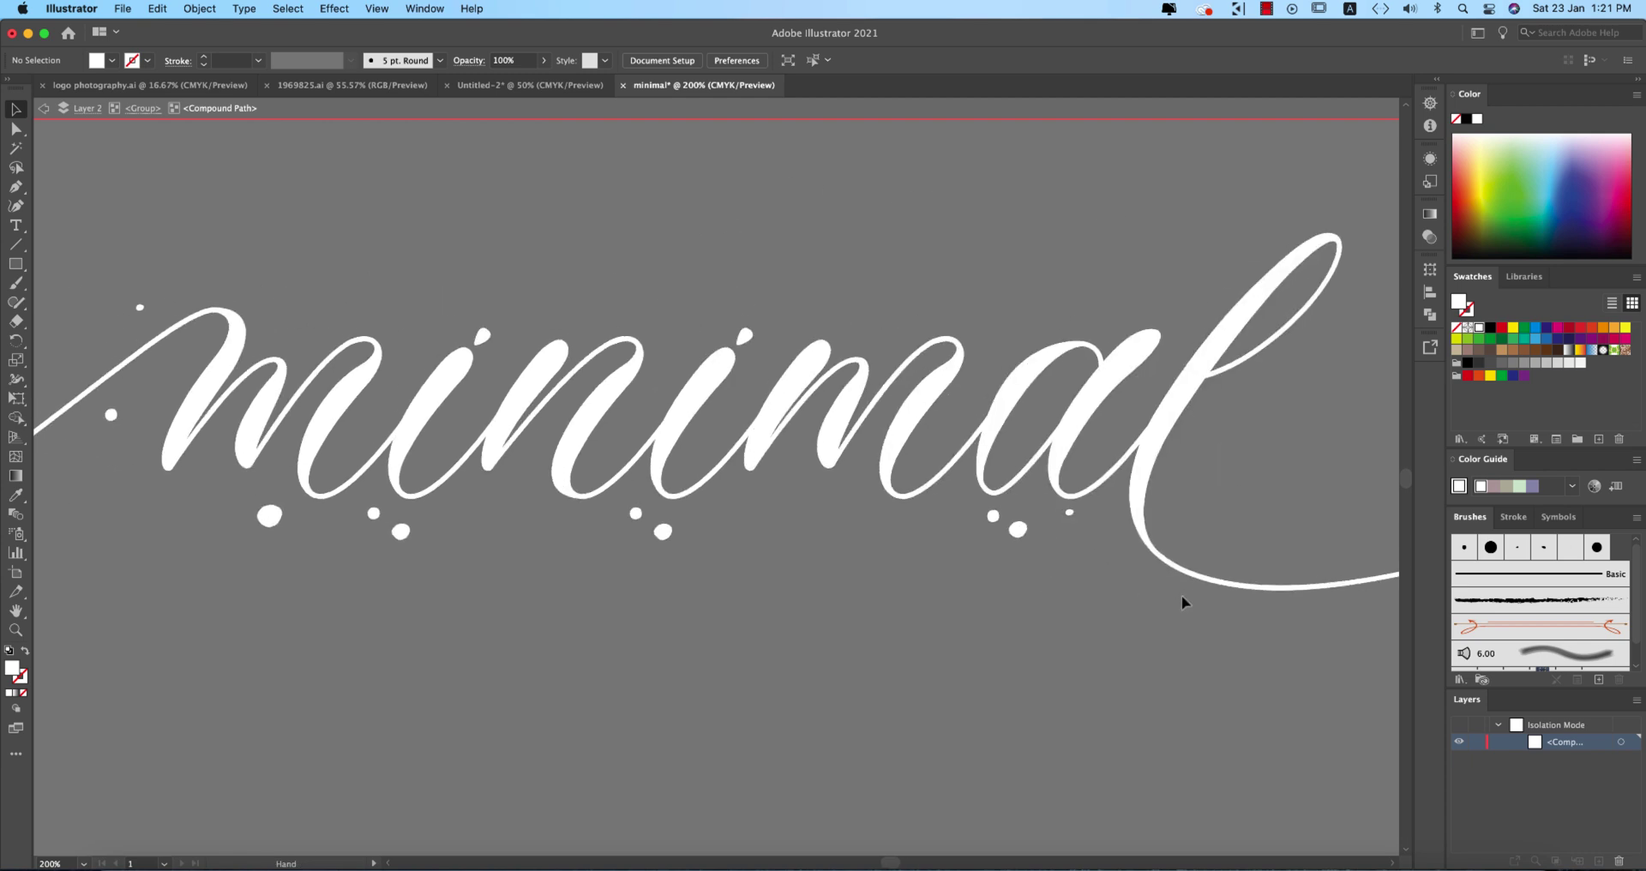
{"action": "scroll", "coordinate": [1053, 545], "scroll_direction": "up", "scroll_amount": 3}
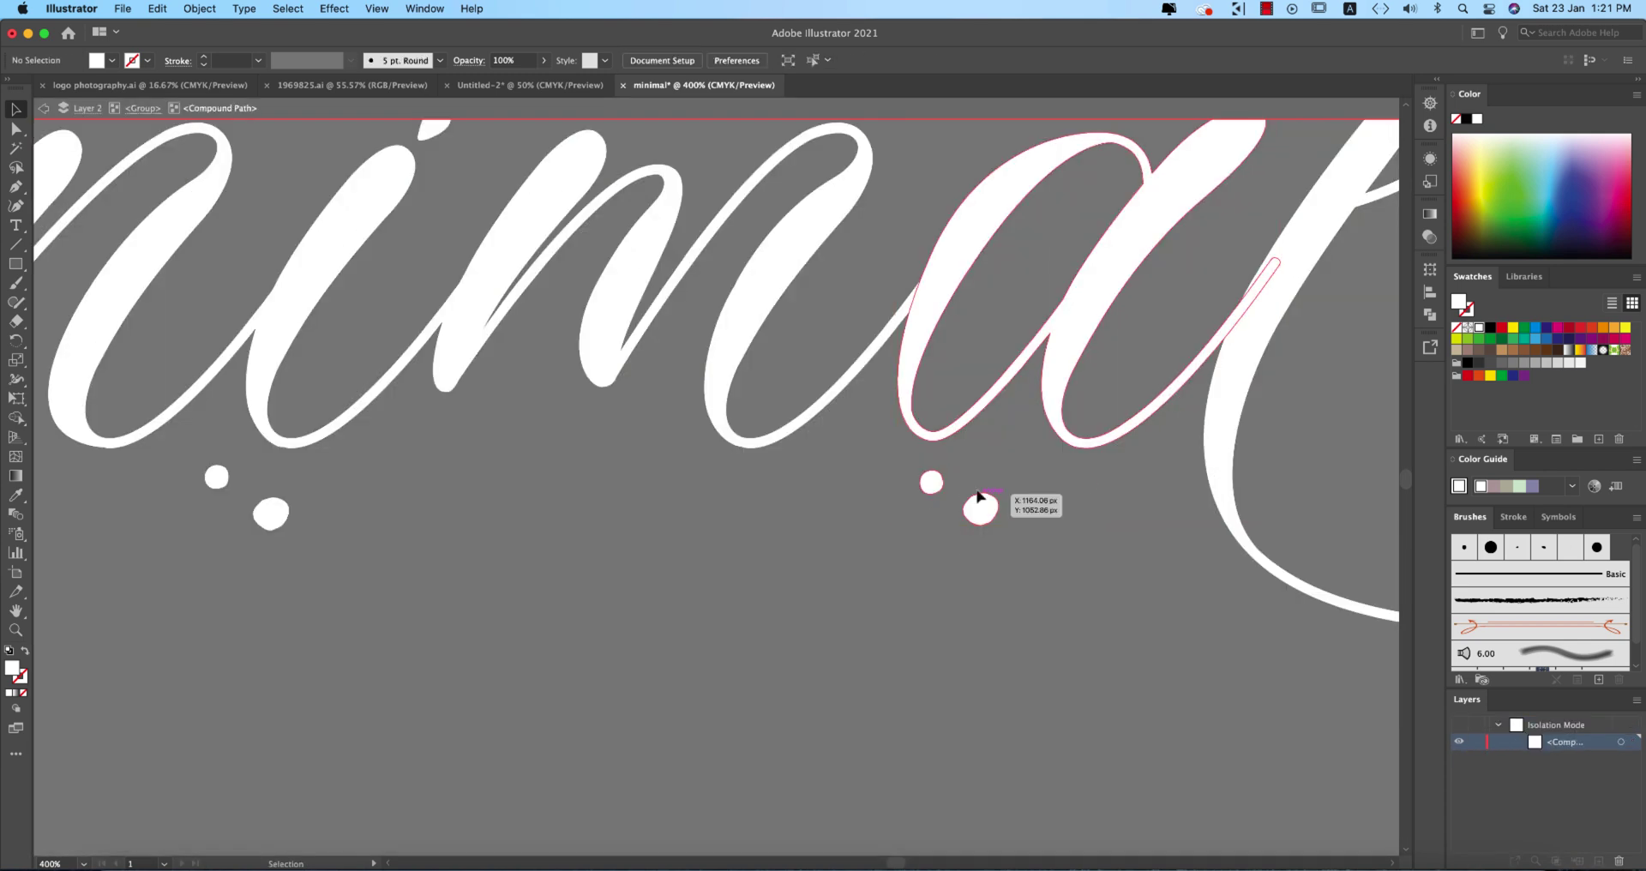
{"action": "scroll", "coordinate": [962, 544], "scroll_direction": "left", "scroll_amount": 10}
{"action": "scroll", "coordinate": [507, 680], "scroll_direction": "down", "scroll_amount": 2}
{"action": "scroll", "coordinate": [522, 544], "scroll_direction": "up", "scroll_amount": 3}
{"action": "key", "text": "super+z"}
{"action": "scroll", "coordinate": [672, 383], "scroll_direction": "down", "scroll_amount": 5}
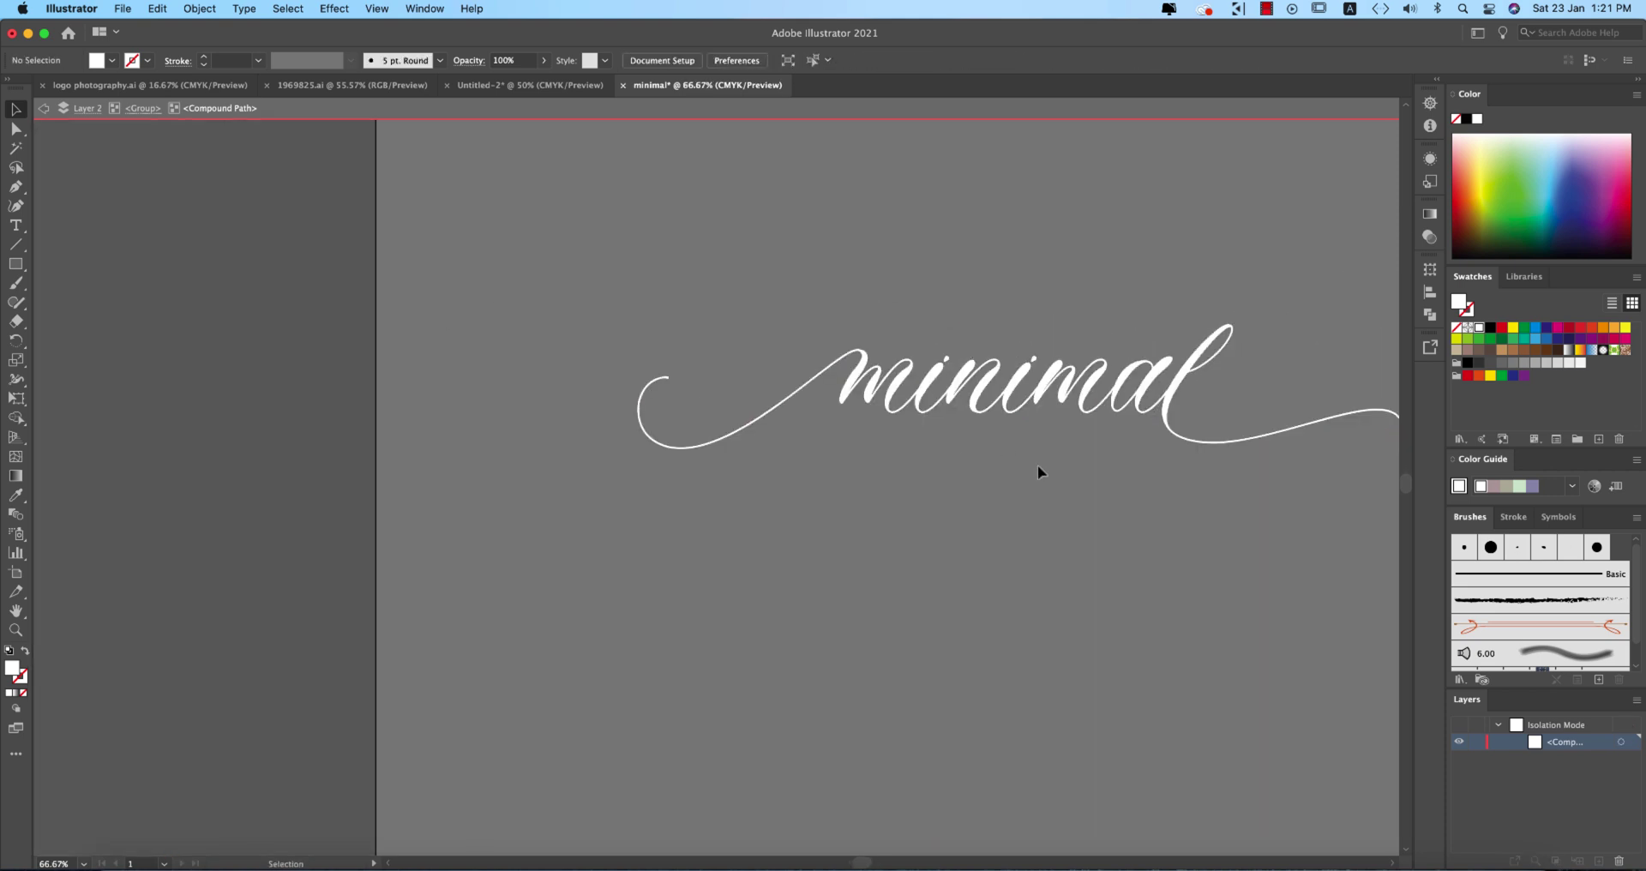
{"action": "key", "text": "Escape"}
{"action": "left_click_drag", "start_coordinate": [1040, 480], "coordinate": [810, 578]}
{"action": "scroll", "coordinate": [896, 559], "scroll_direction": "down", "scroll_amount": 2}
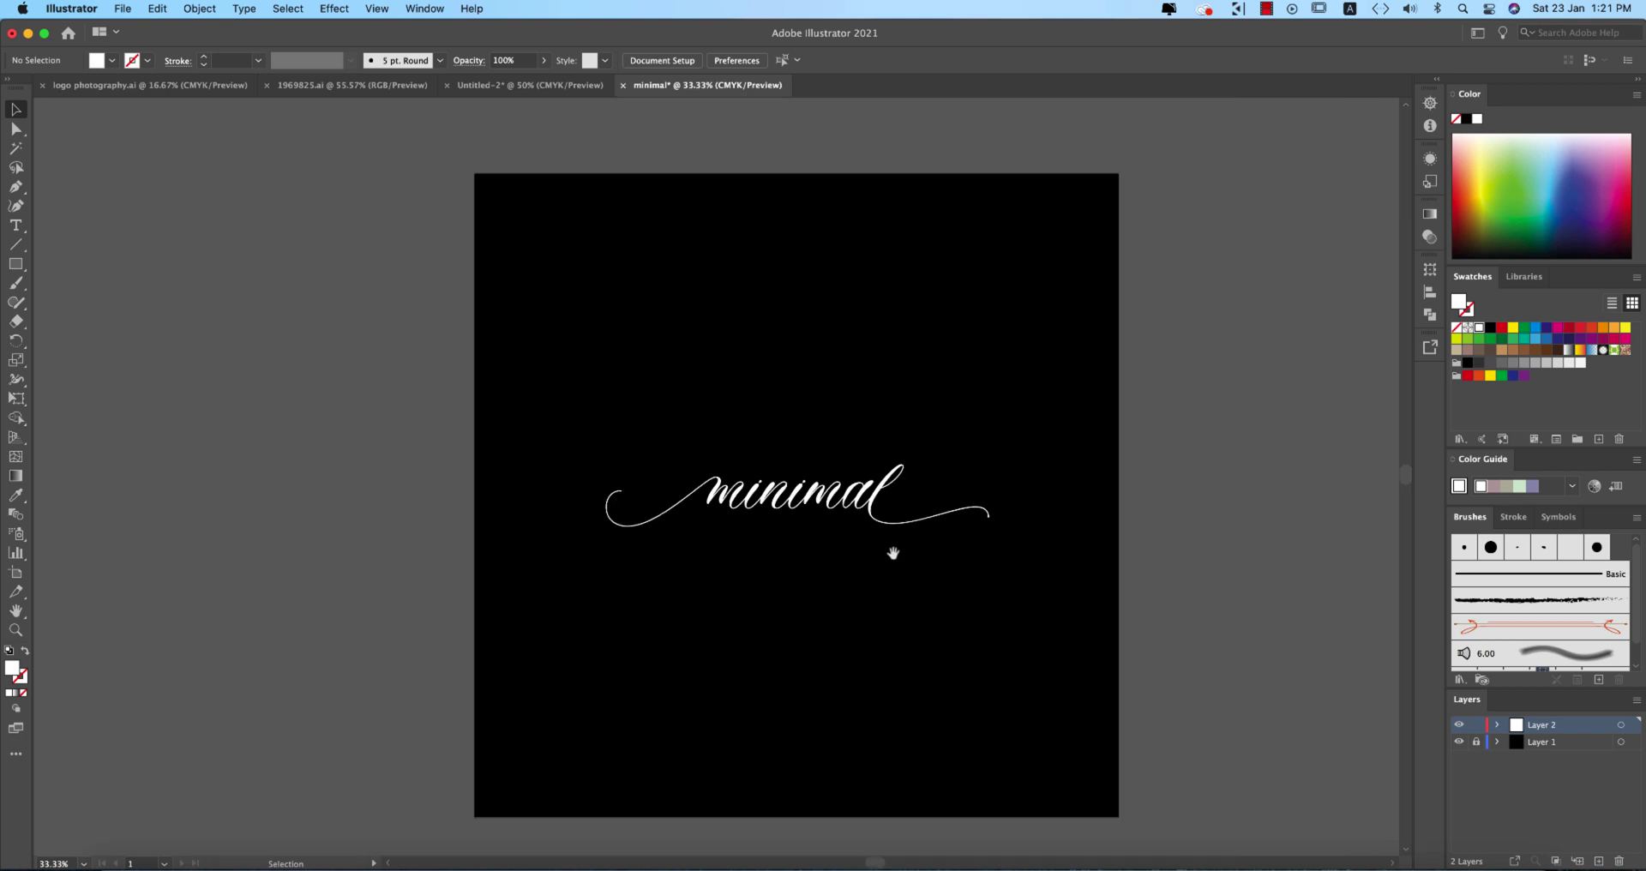
{"action": "scroll", "coordinate": [892, 559], "scroll_direction": "left", "scroll_amount": 2}
{"action": "key", "text": "super+a"}
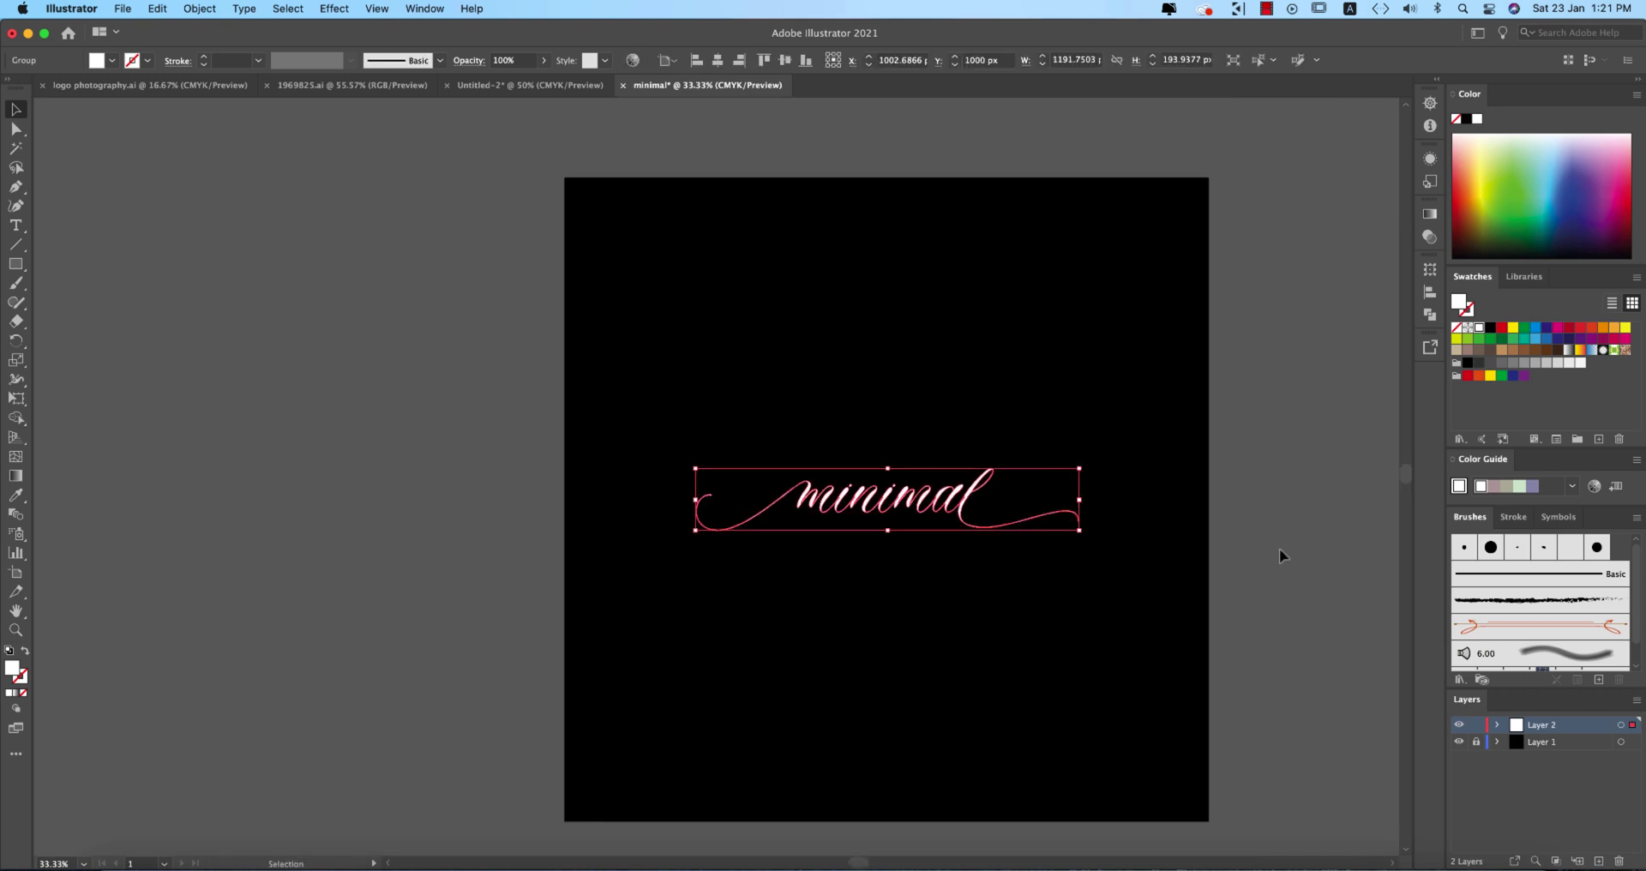
{"action": "left_click", "coordinate": [1279, 548]}
{"action": "scroll", "coordinate": [896, 497], "scroll_direction": "up", "scroll_amount": 5}
{"action": "double_click", "coordinate": [868, 418]}
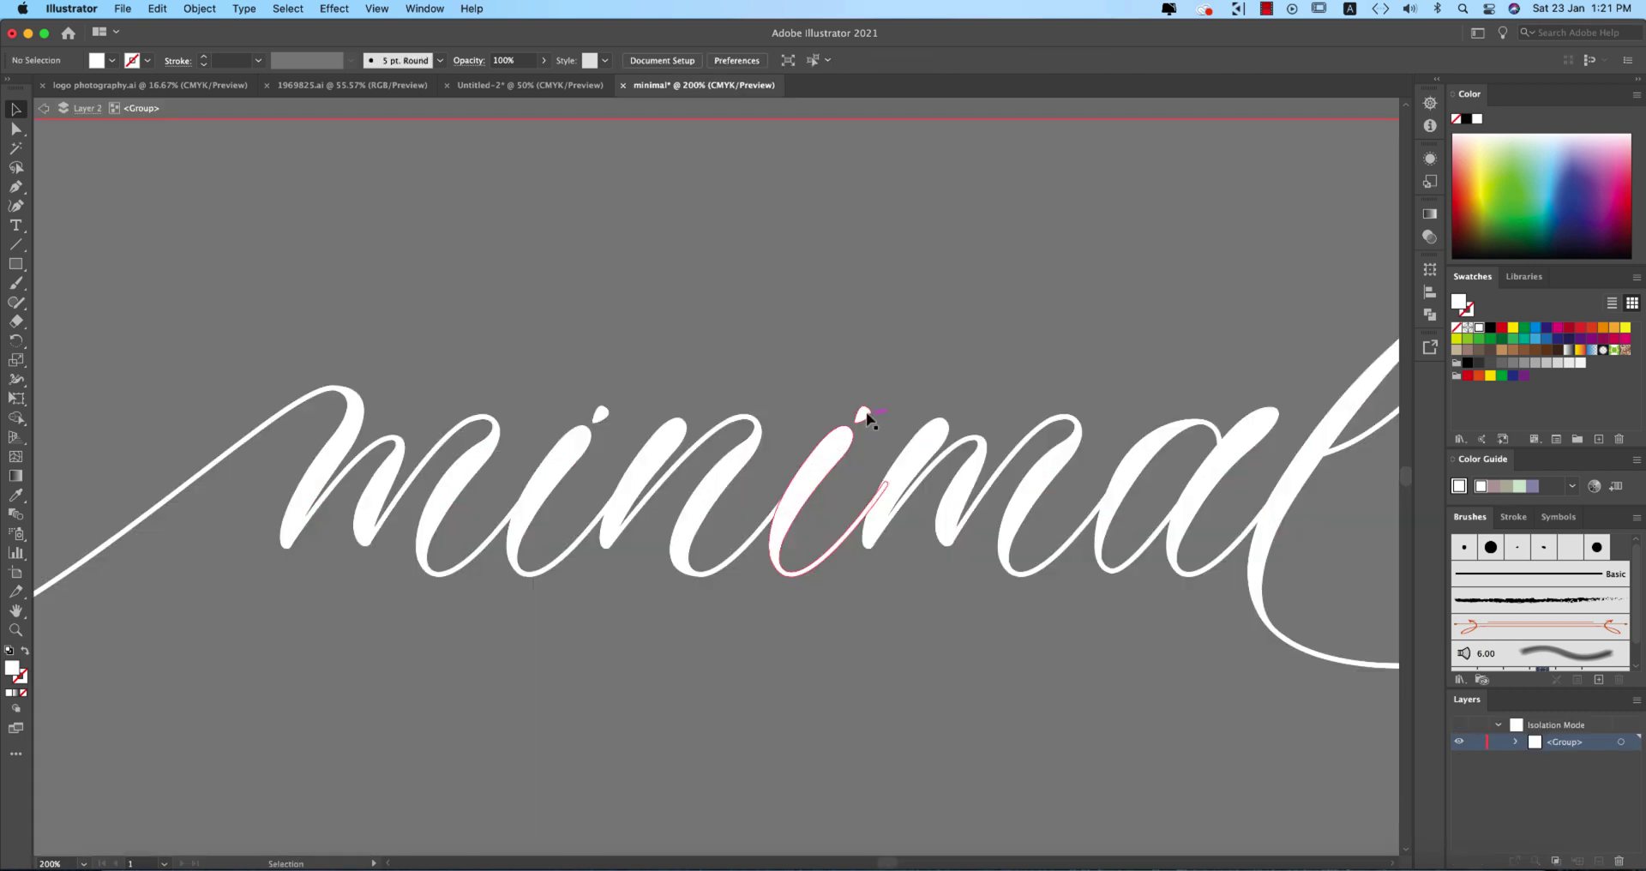
{"action": "double_click", "coordinate": [866, 416]}
{"action": "left_click", "coordinate": [864, 416]}
{"action": "key", "text": "Escape"}
{"action": "scroll", "coordinate": [925, 518], "scroll_direction": "down", "scroll_amount": 4}
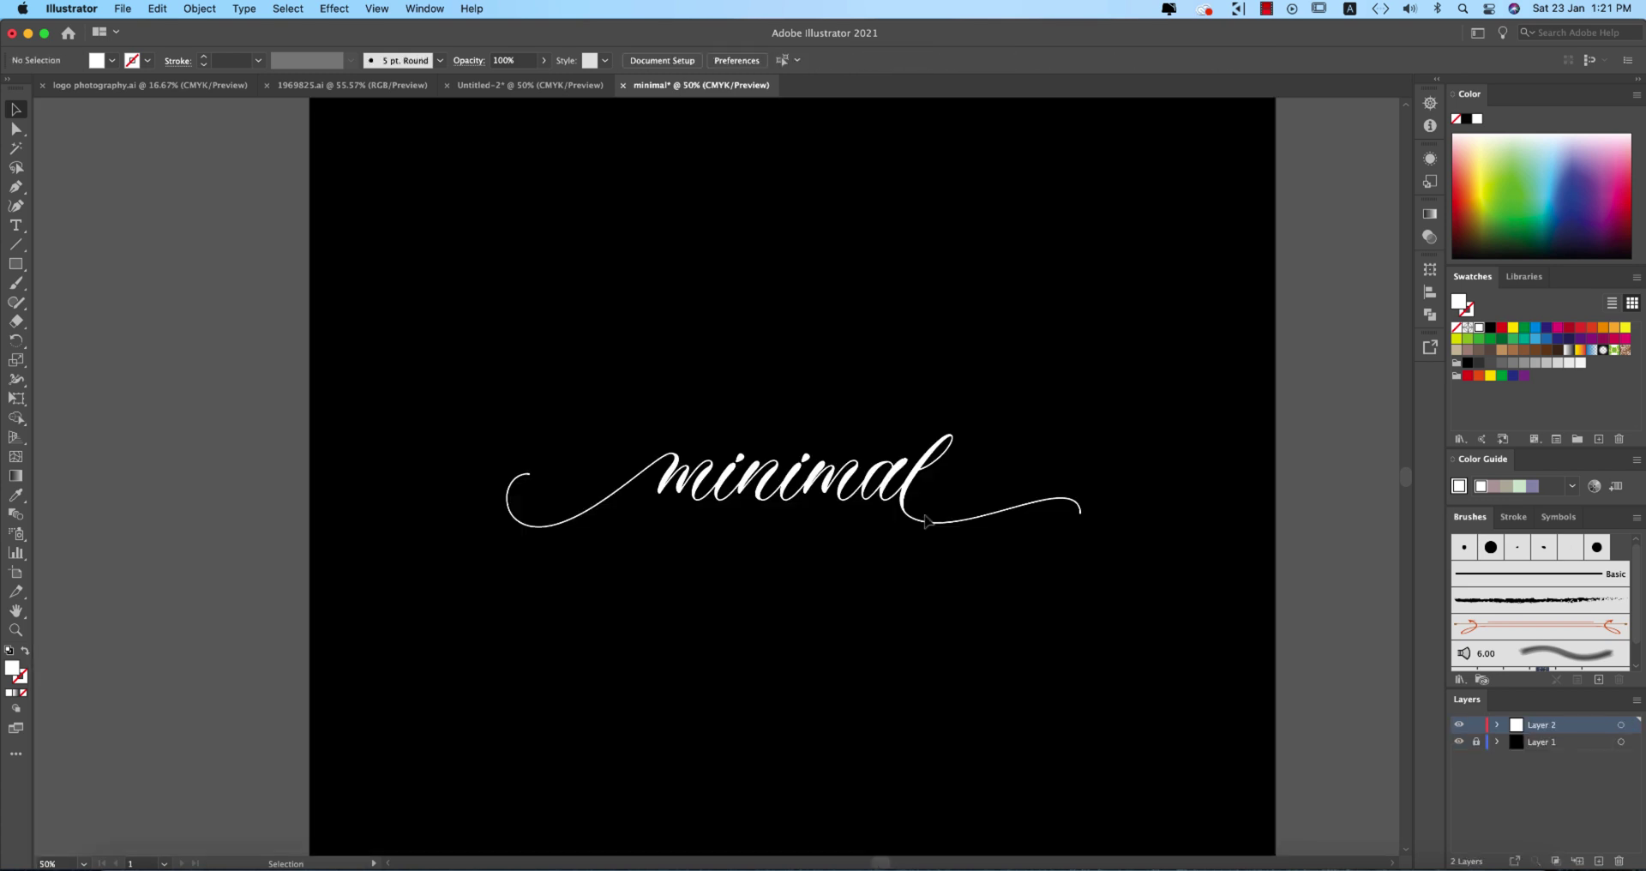
{"action": "left_click", "coordinate": [876, 482]}
{"action": "scroll", "coordinate": [914, 569], "scroll_direction": "down", "scroll_amount": 1}
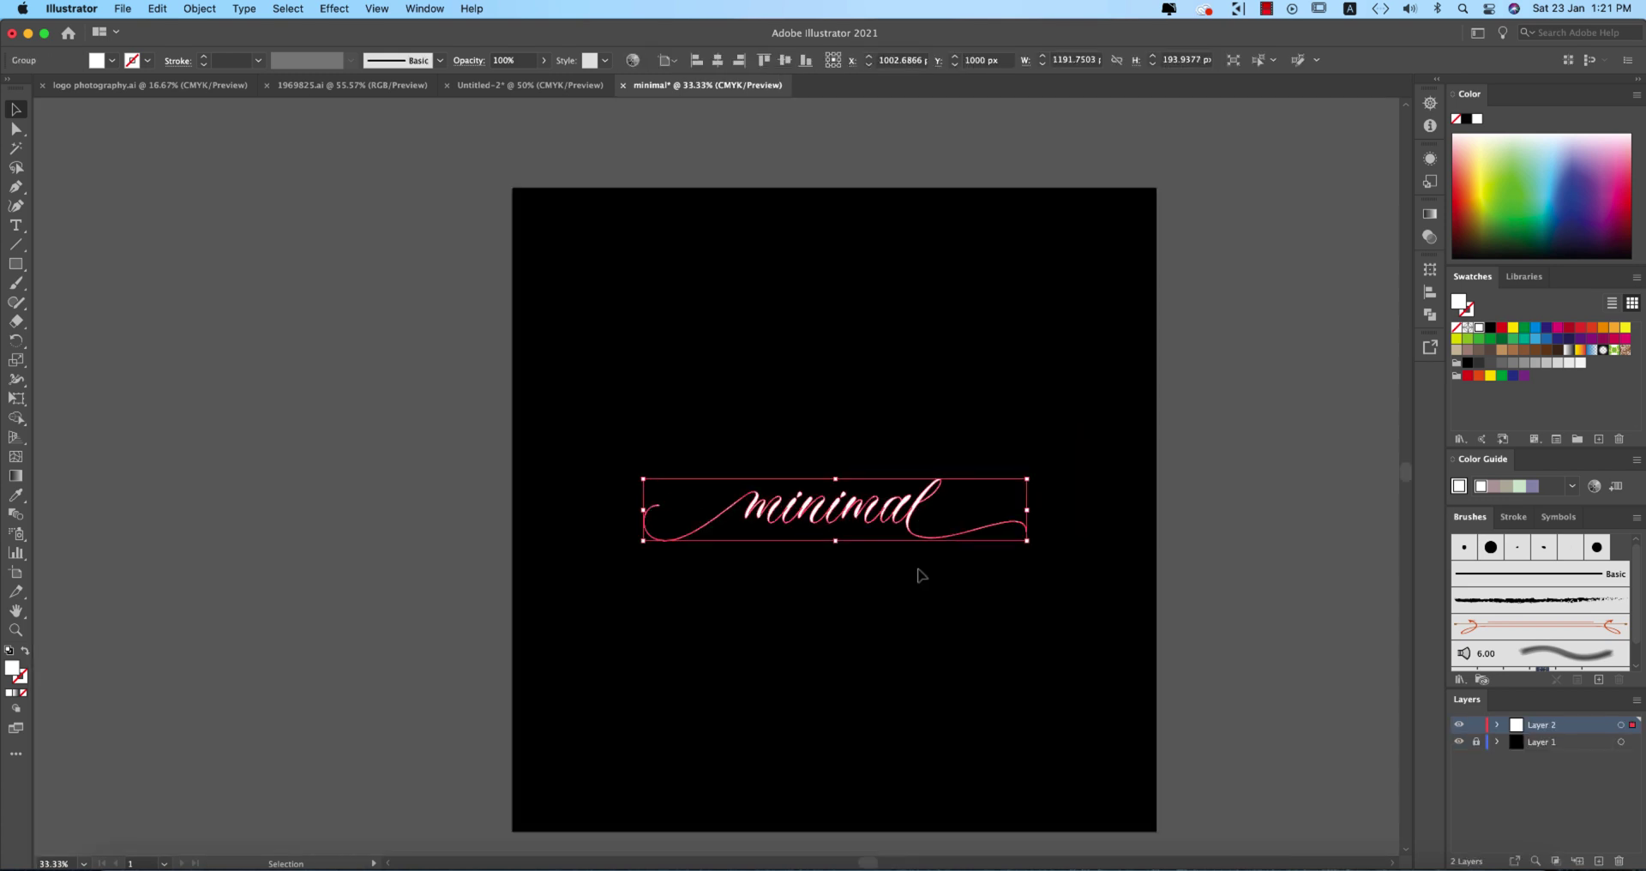
{"action": "left_click", "coordinate": [1224, 596]}
{"action": "scroll", "coordinate": [780, 569], "scroll_direction": "up", "scroll_amount": 2}
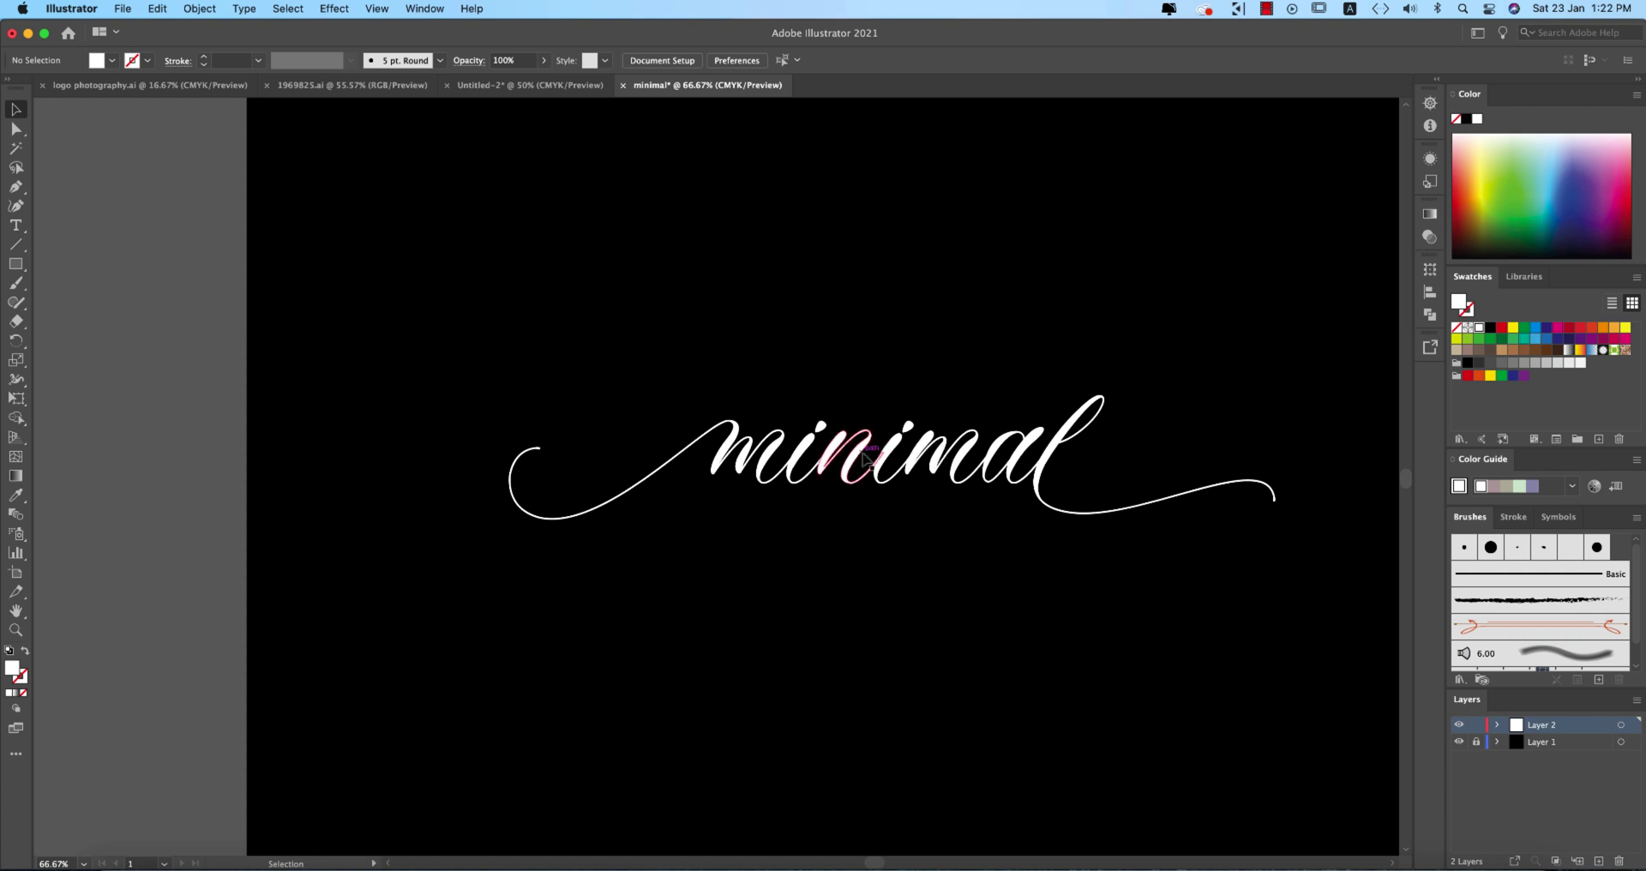
{"action": "left_click", "coordinate": [955, 468]}
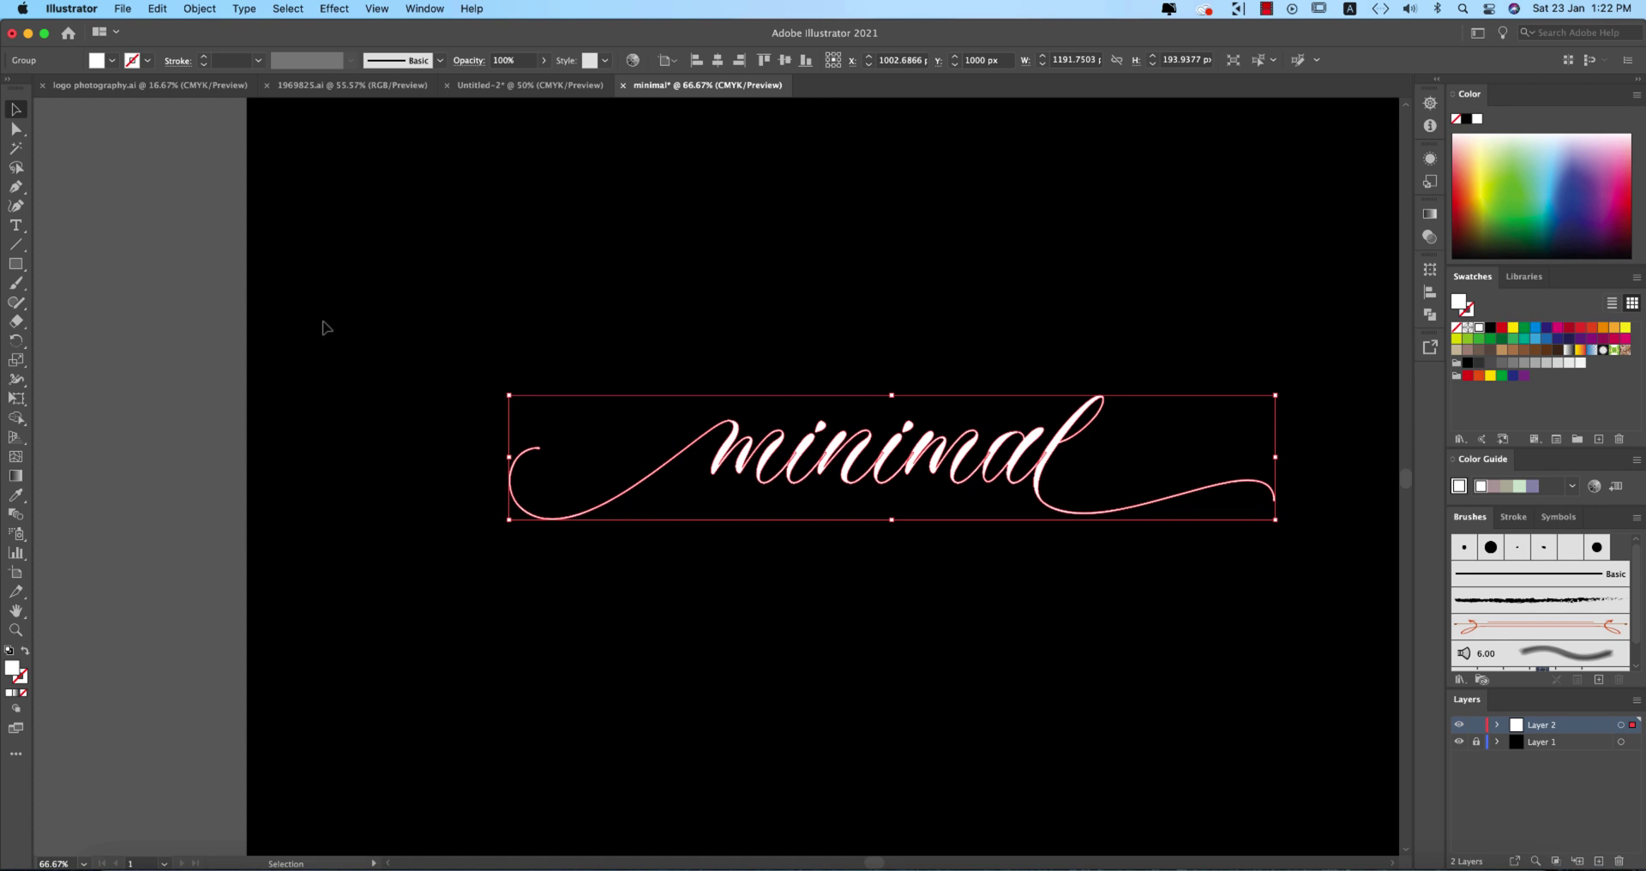
{"action": "left_click", "coordinate": [71, 288]}
Add placeholder point text below "minimal" and set it in Nexa Bold with a white fill
{"action": "left_click", "coordinate": [16, 226]}
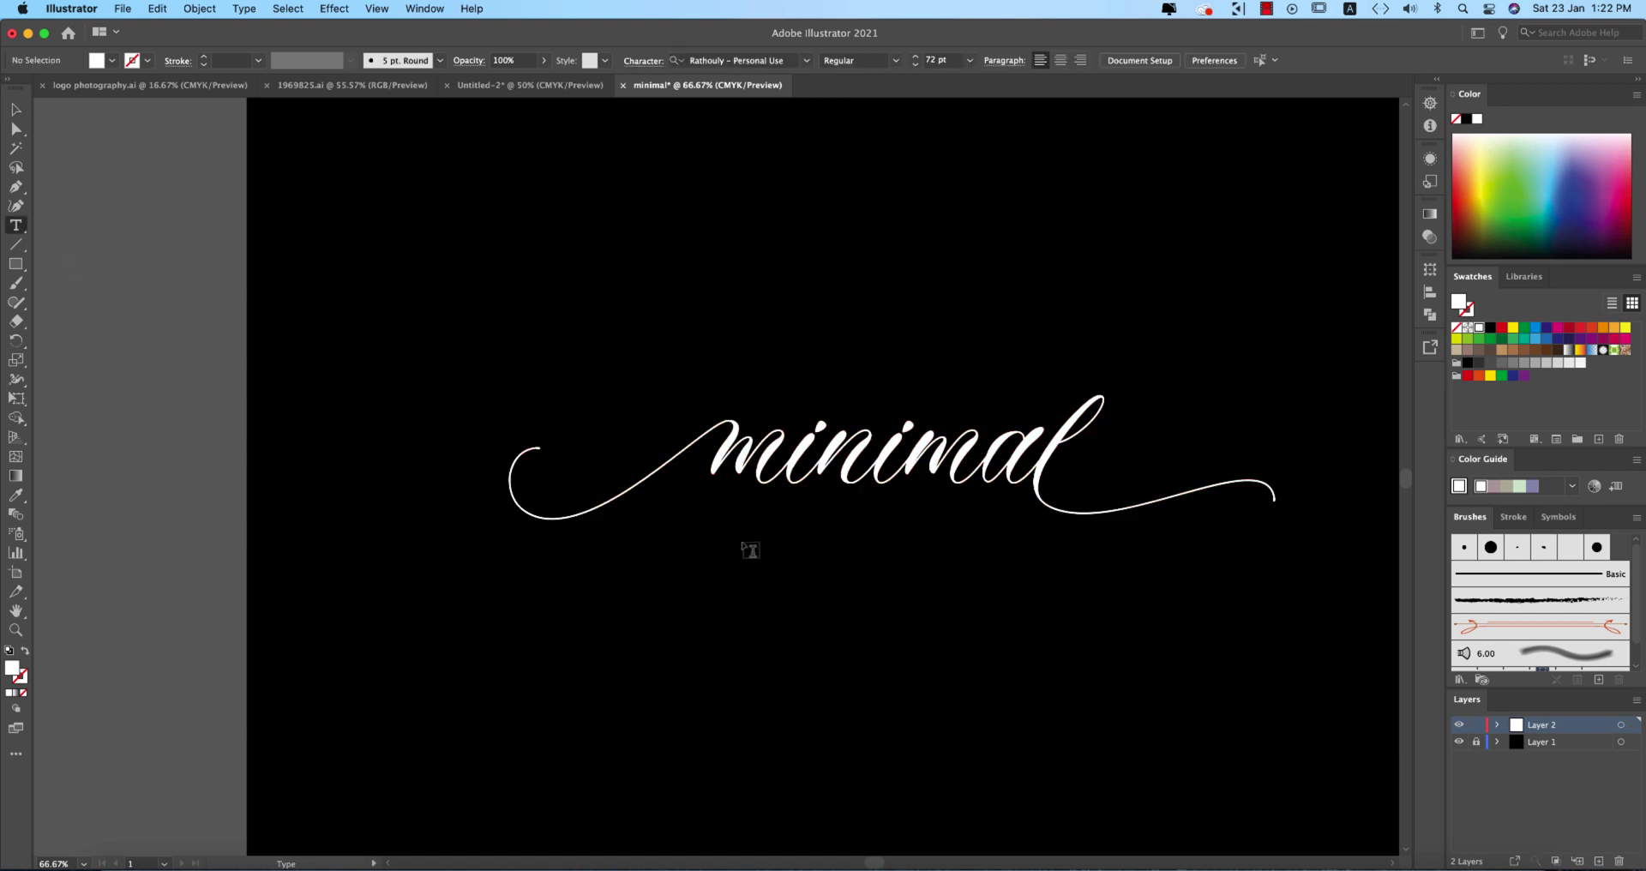
{"action": "left_click", "coordinate": [741, 549]}
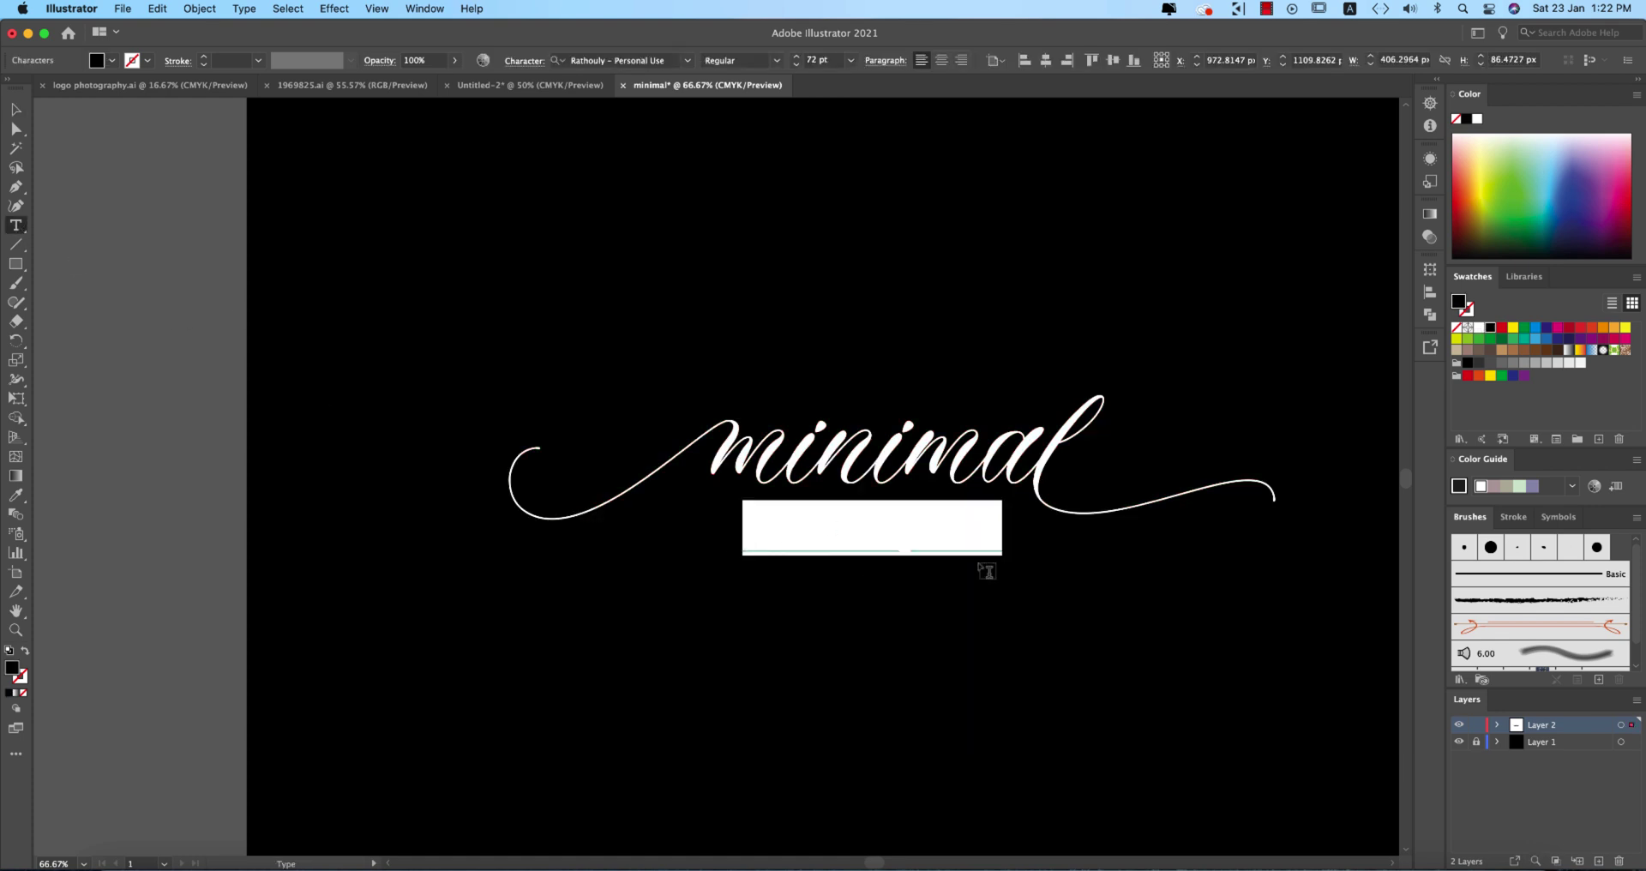
{"action": "left_click", "coordinate": [777, 61]}
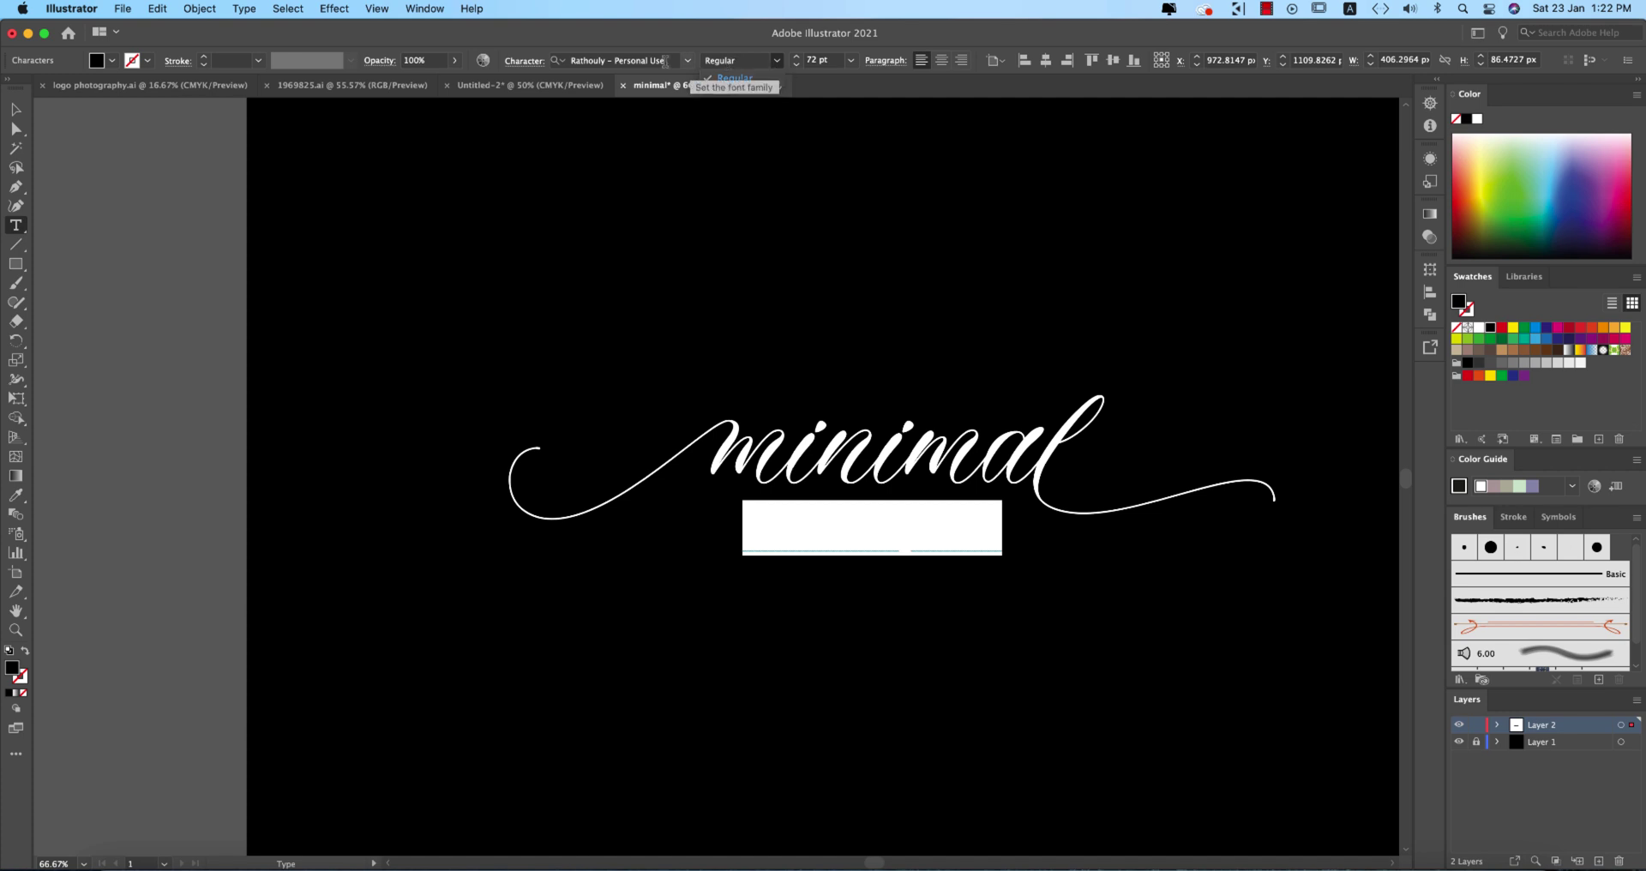
{"action": "left_click", "coordinate": [734, 78]}
{"action": "left_click_drag", "start_coordinate": [664, 60], "coordinate": [540, 62]}
{"action": "type", "text": "nexa"}
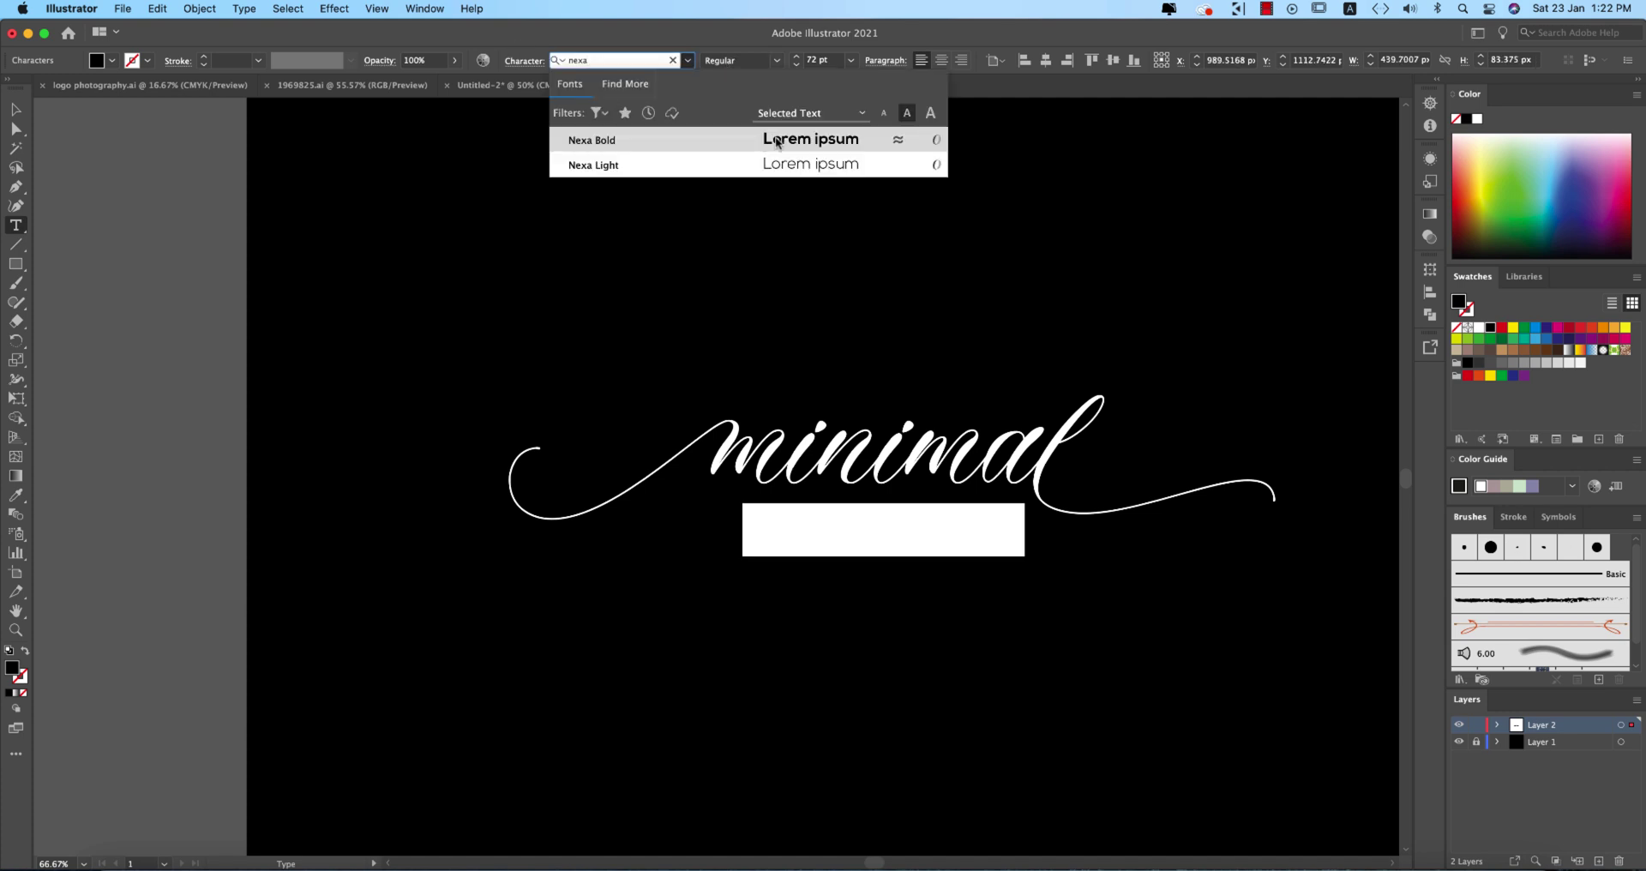
{"action": "left_click", "coordinate": [776, 144]}
{"action": "left_click", "coordinate": [108, 65]}
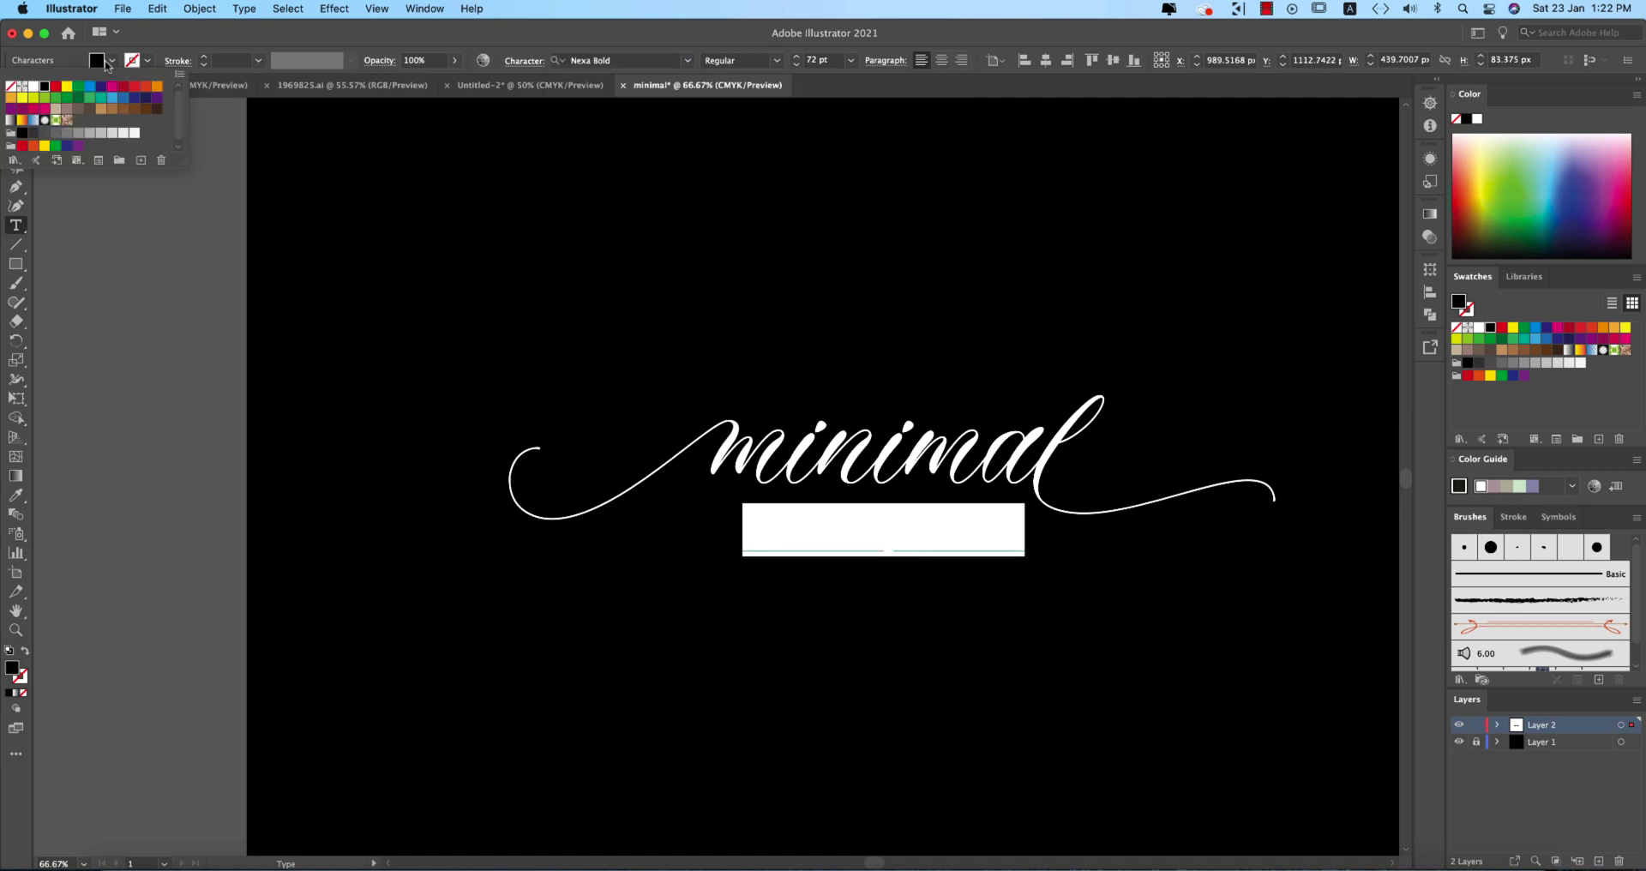
{"action": "left_click", "coordinate": [32, 87]}
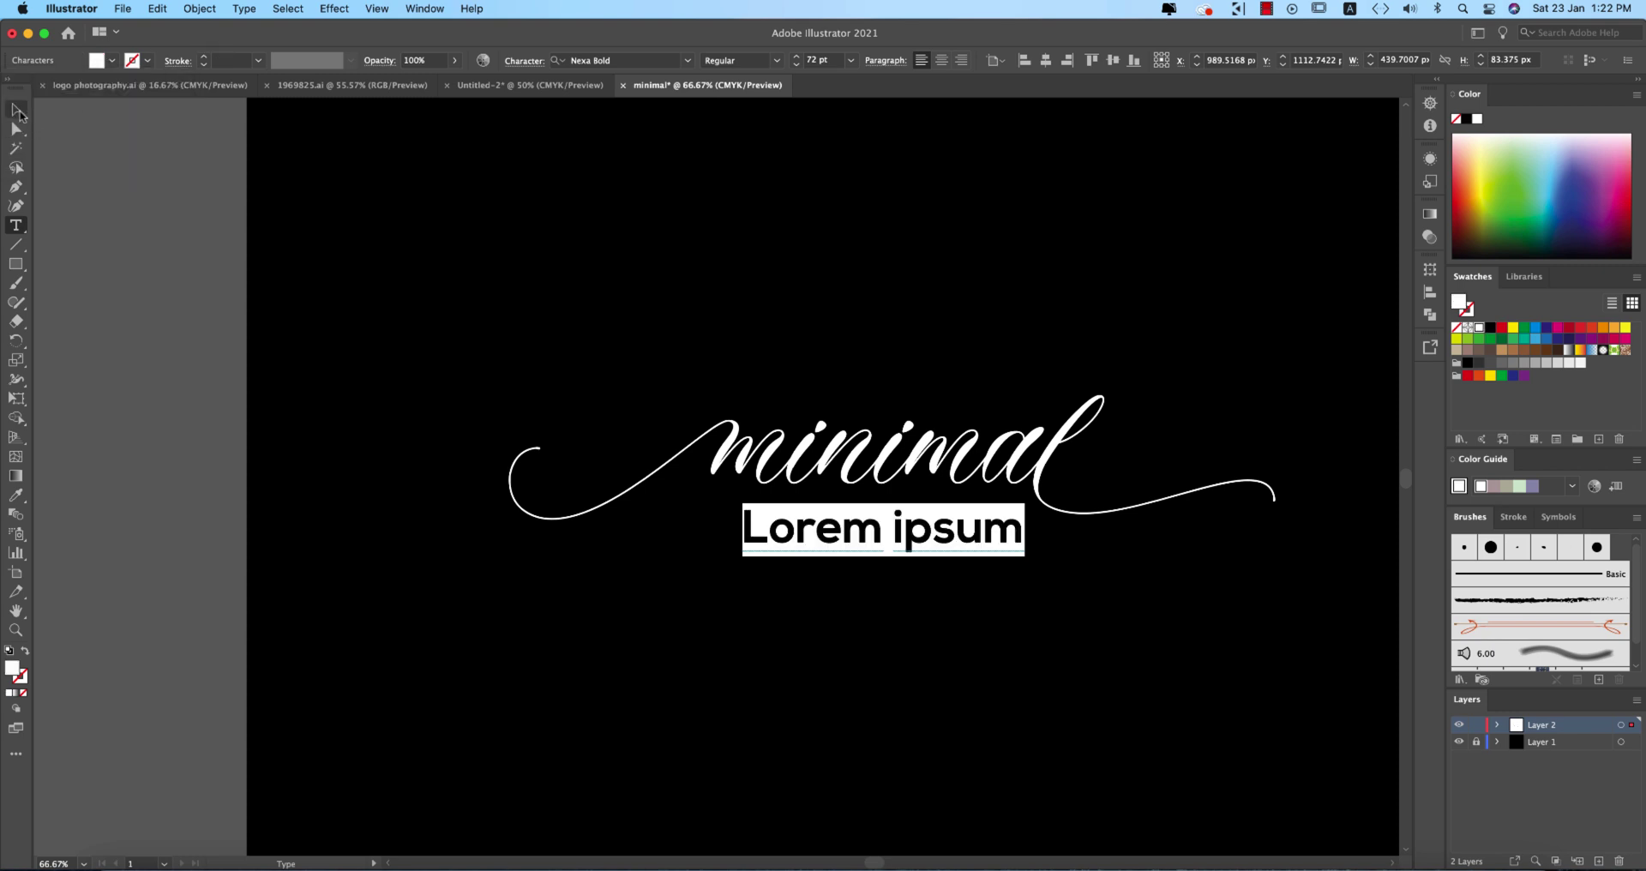
Replace the placeholder wording below the script with "PHOTOGRAPHY"
{"action": "left_click", "coordinate": [20, 115]}
{"action": "double_click", "coordinate": [943, 532]}
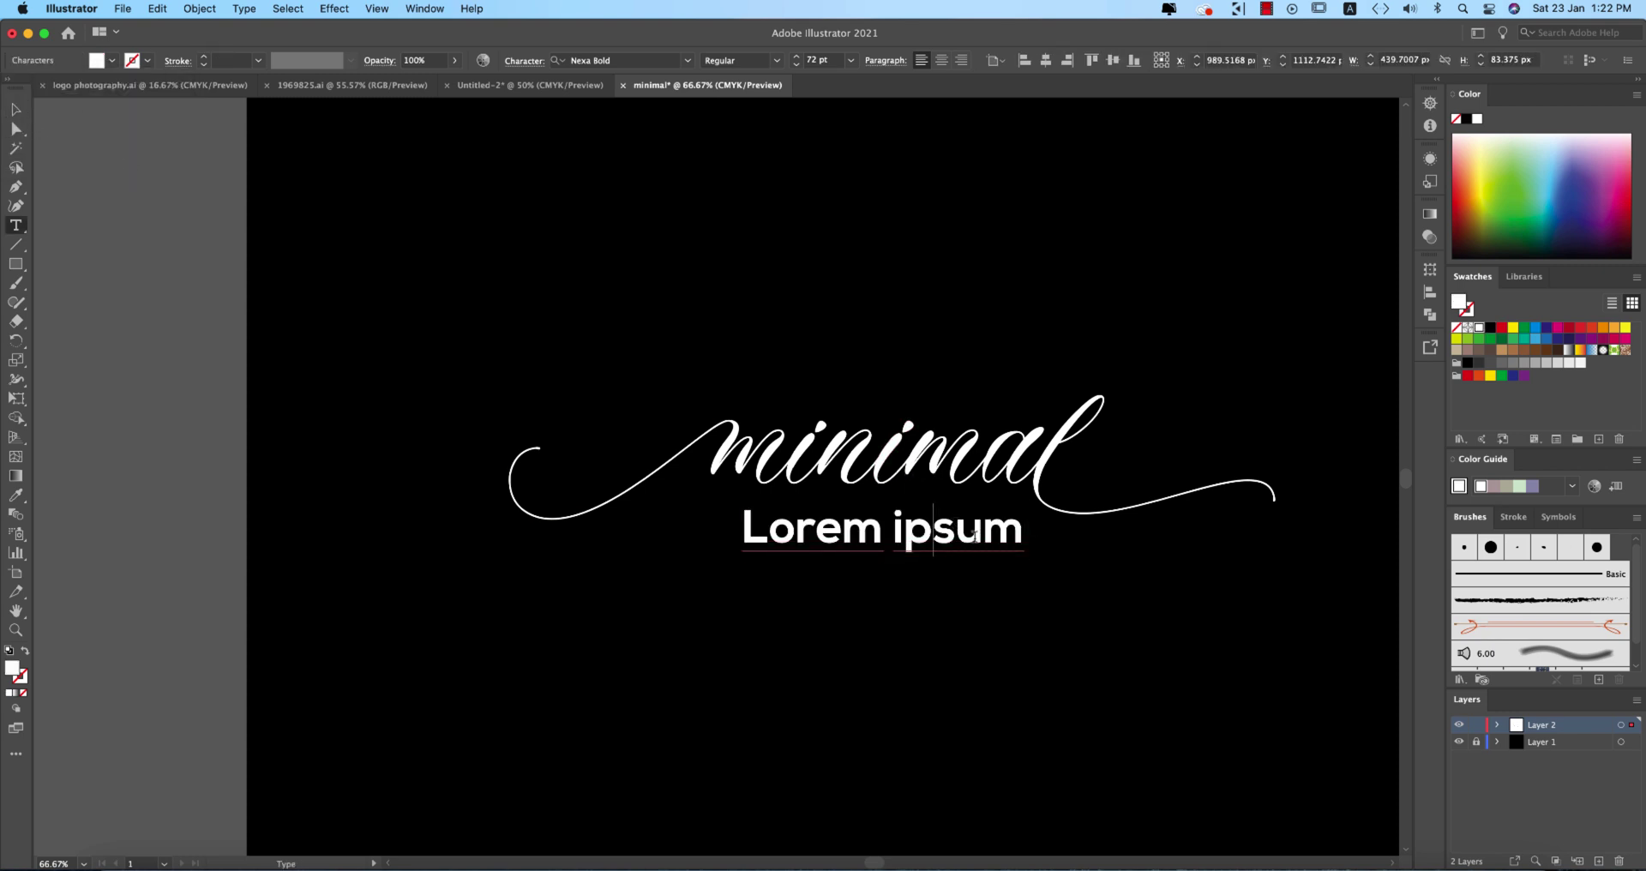
{"action": "key", "text": "super+a"}
{"action": "type", "text": "P"}
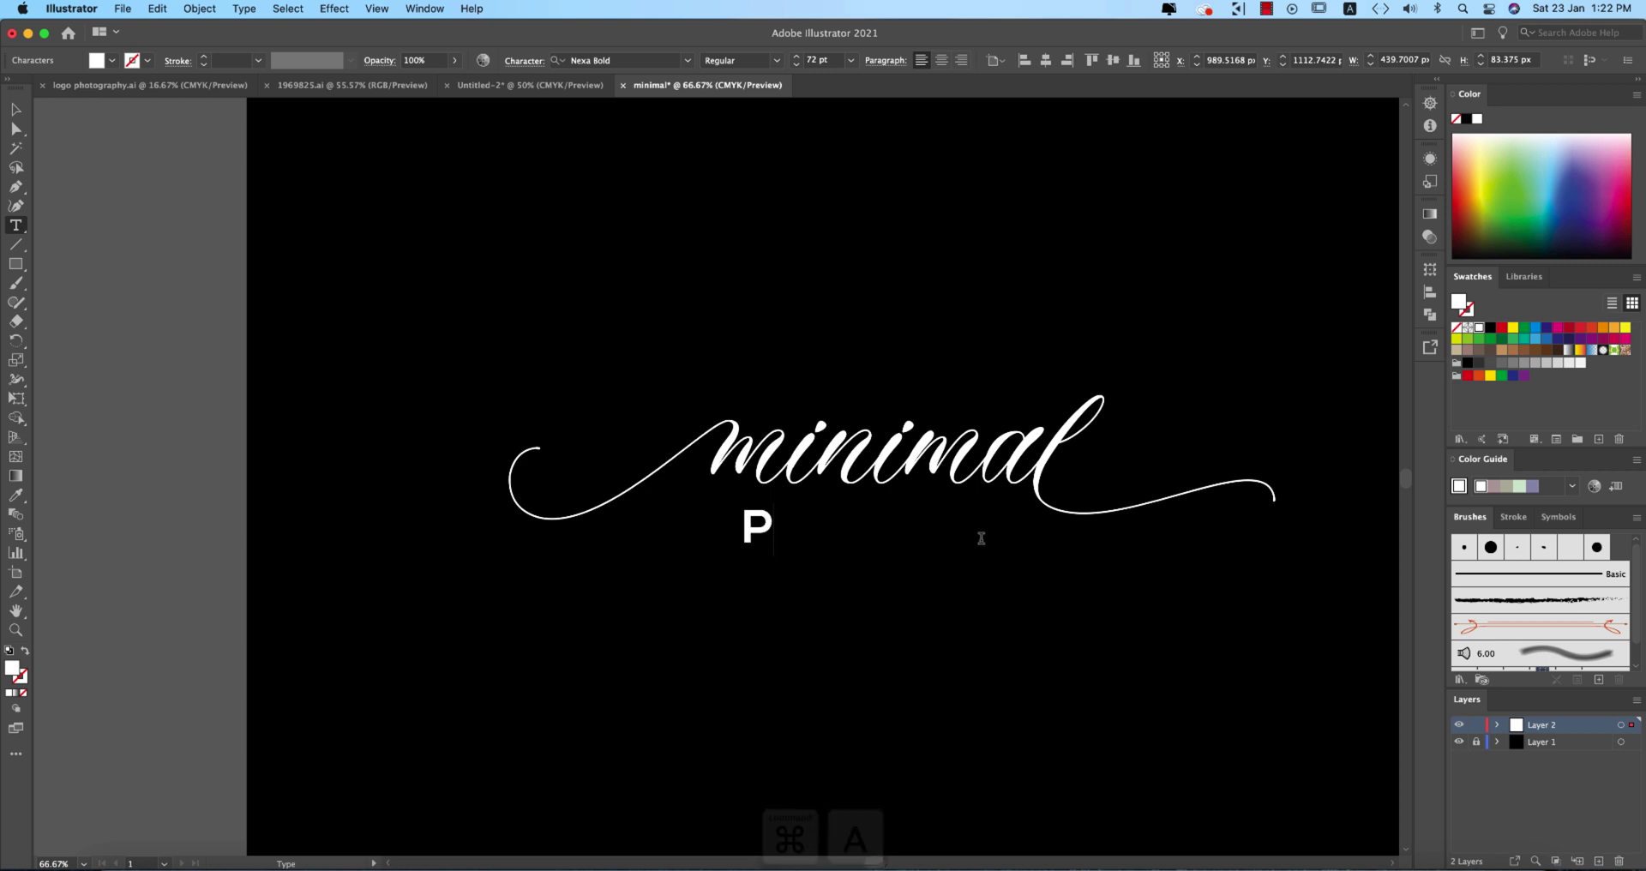
{"action": "type", "text": "HOTOGRAPHY"}
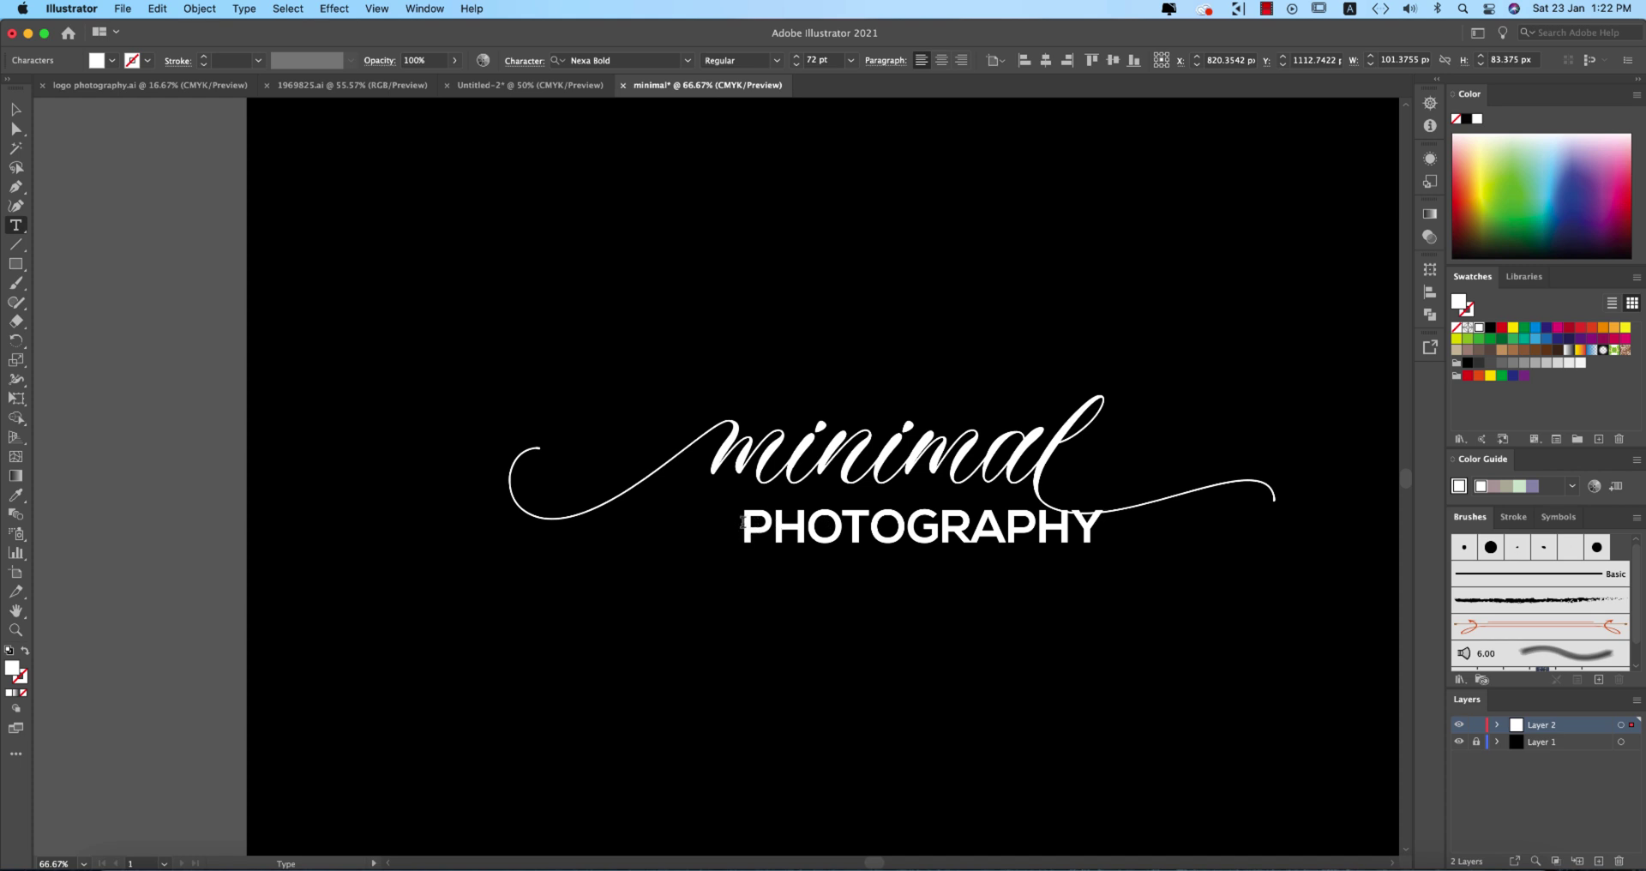
Set the font size of the whole "PHOTOGRAPHY" line to 36 pt
{"action": "left_click_drag", "start_coordinate": [743, 522], "coordinate": [1176, 533]}
{"action": "left_click", "coordinate": [853, 60]}
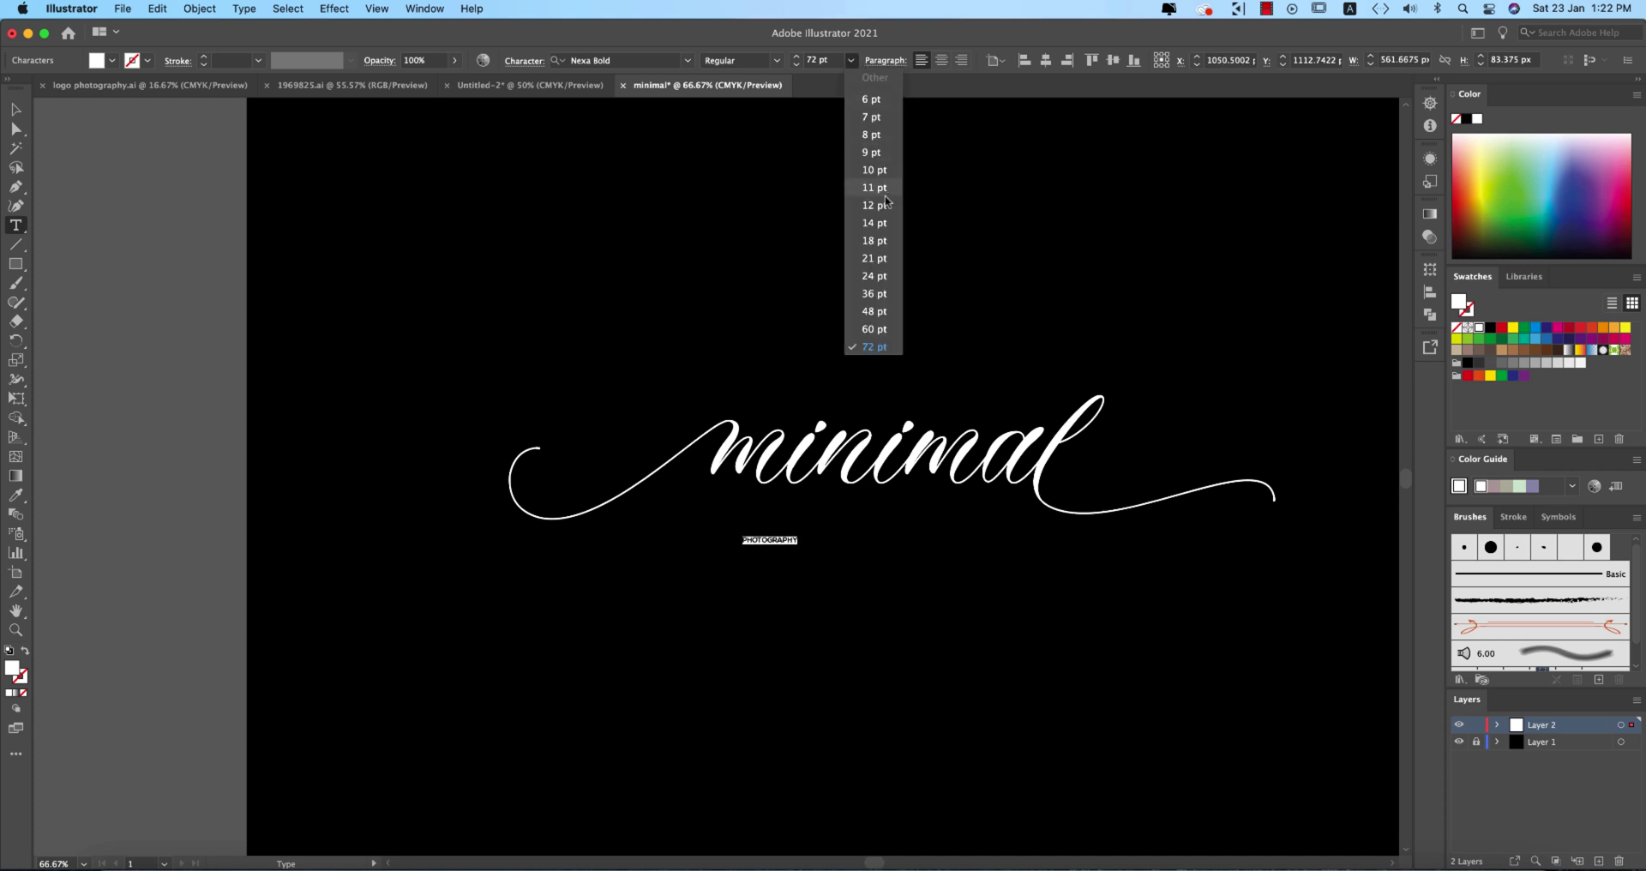
{"action": "left_click", "coordinate": [874, 294]}
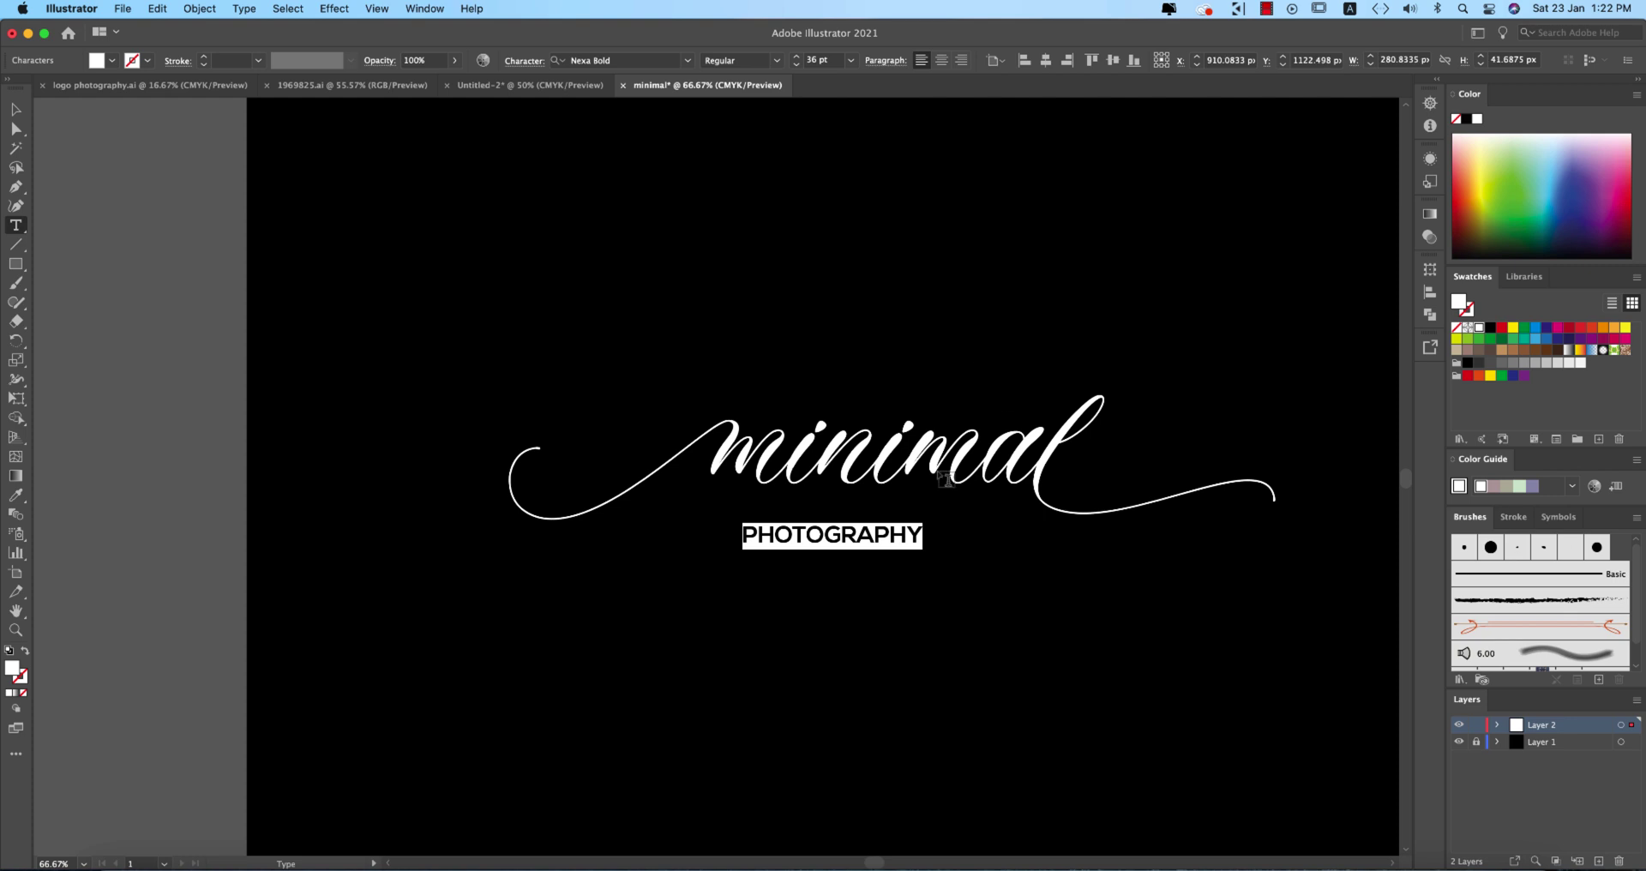
Widen the tracking of the "PHOTOGRAPHY" line and scale it down to about 26 pt, closer beneath the script
{"action": "left_click", "coordinate": [383, 70]}
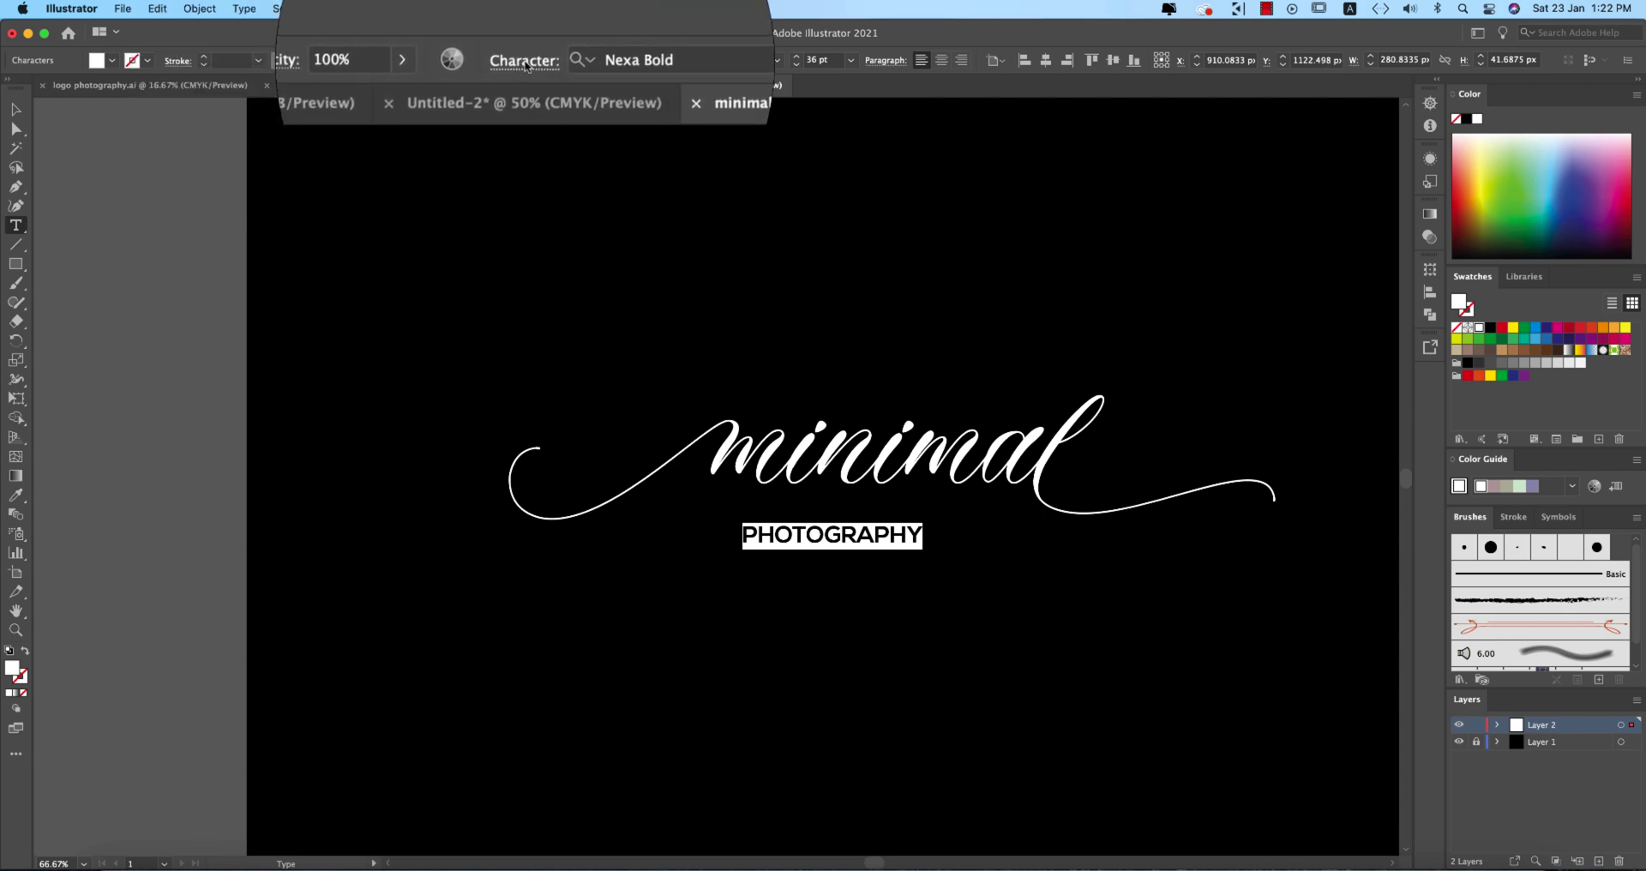
{"action": "left_click", "coordinate": [526, 67]}
{"action": "left_click", "coordinate": [477, 159]}
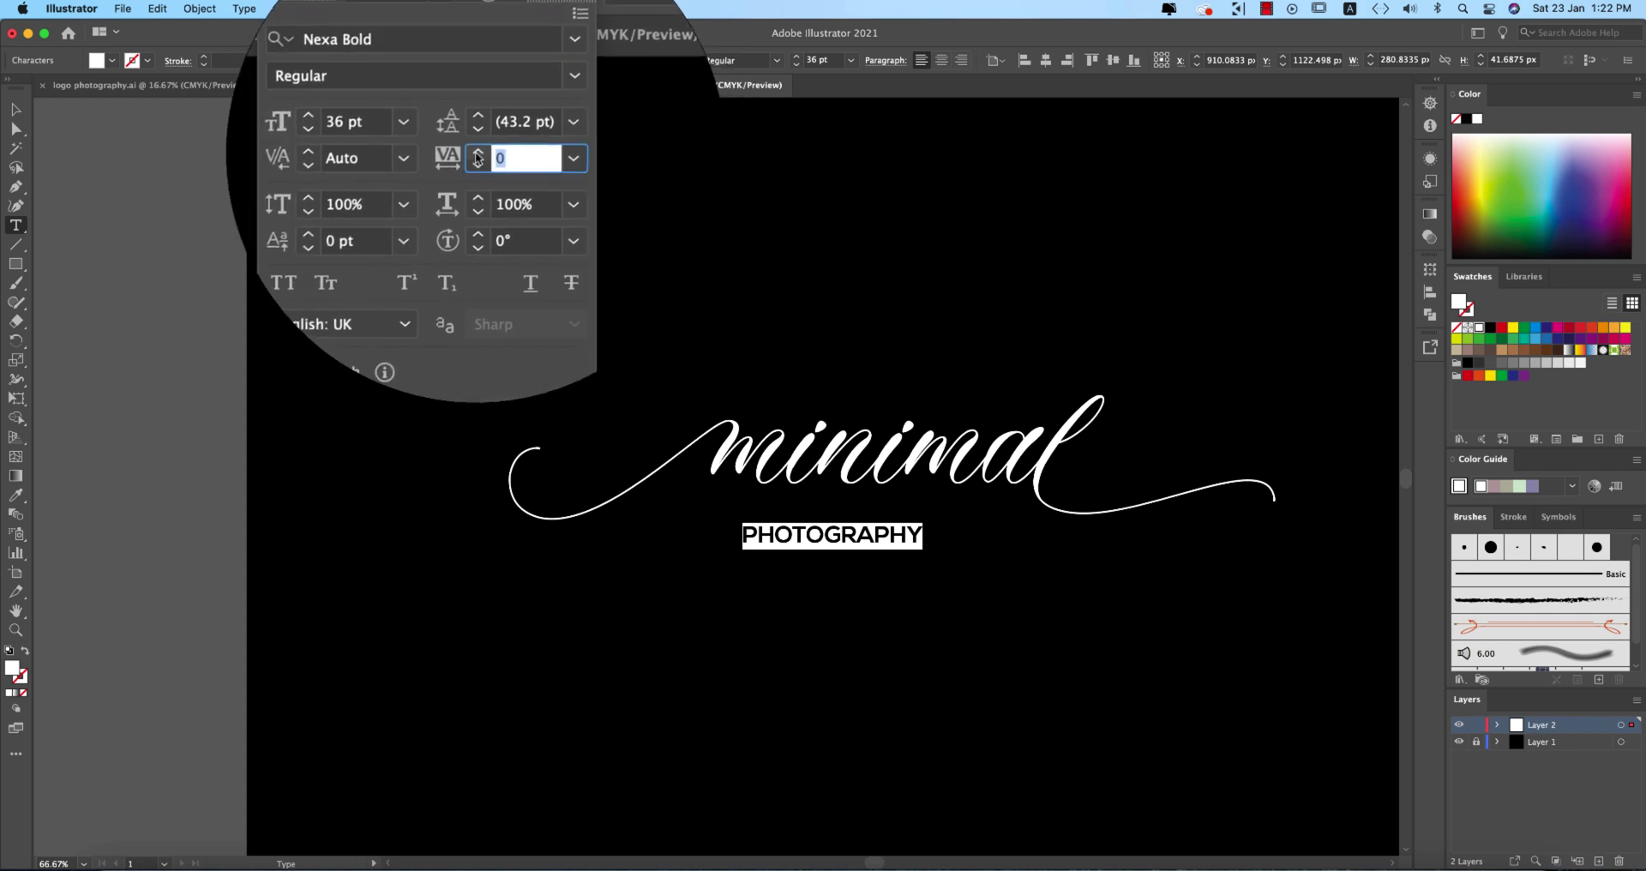
{"action": "type", "text": "400"}
{"action": "key", "text": "Return"}
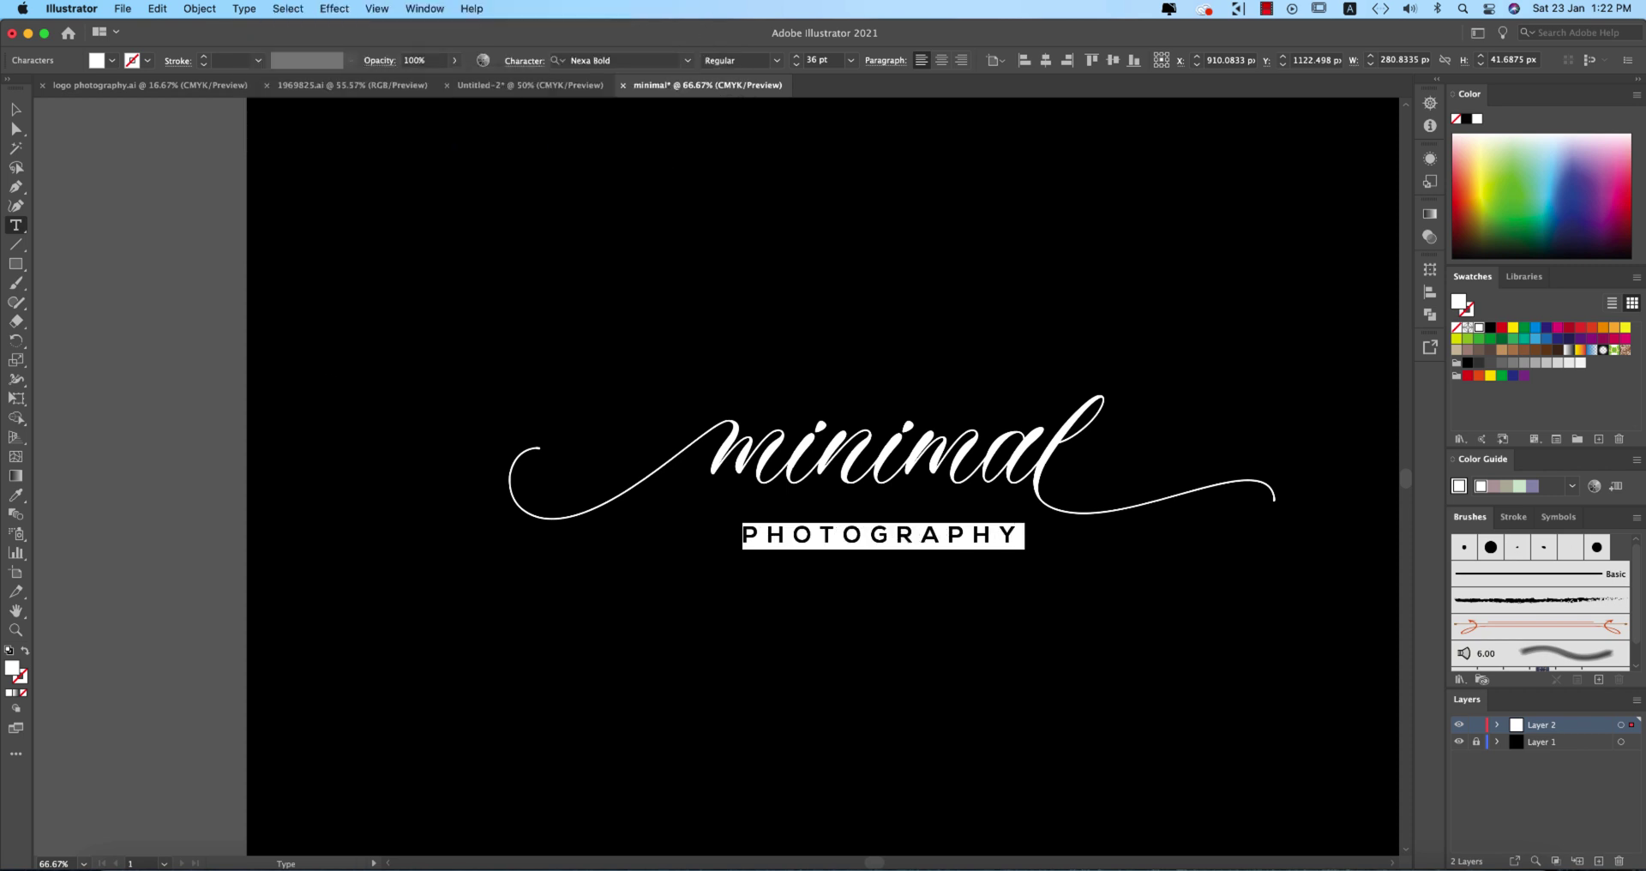
{"action": "key", "text": "Escape"}
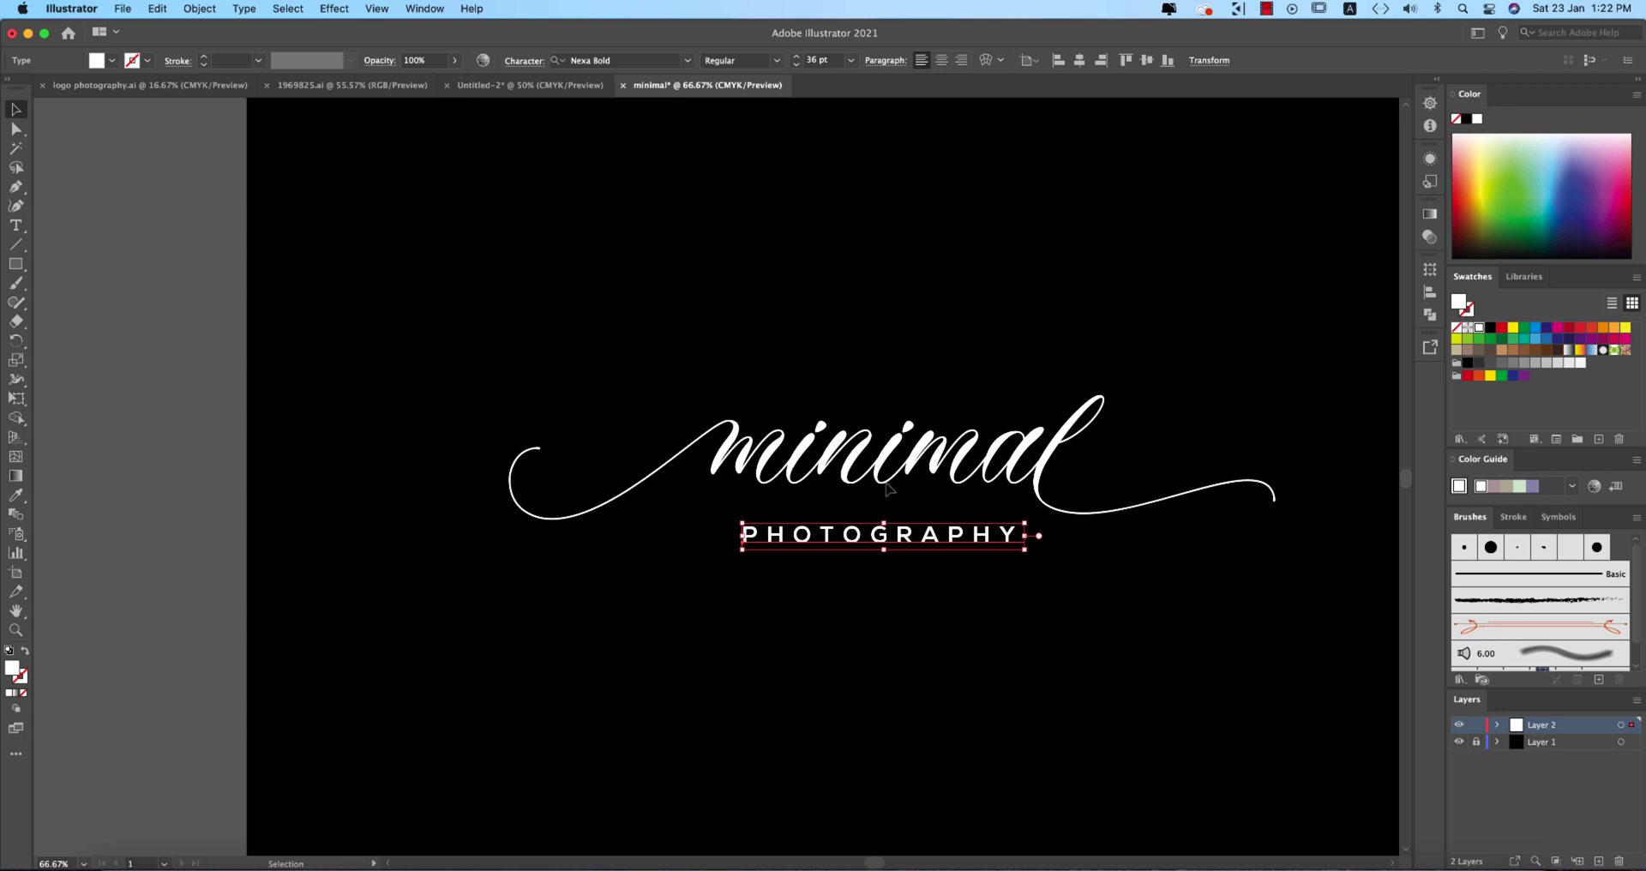
{"action": "left_click_drag", "start_coordinate": [1027, 551], "coordinate": [943, 521]}
{"action": "left_click", "coordinate": [975, 583]}
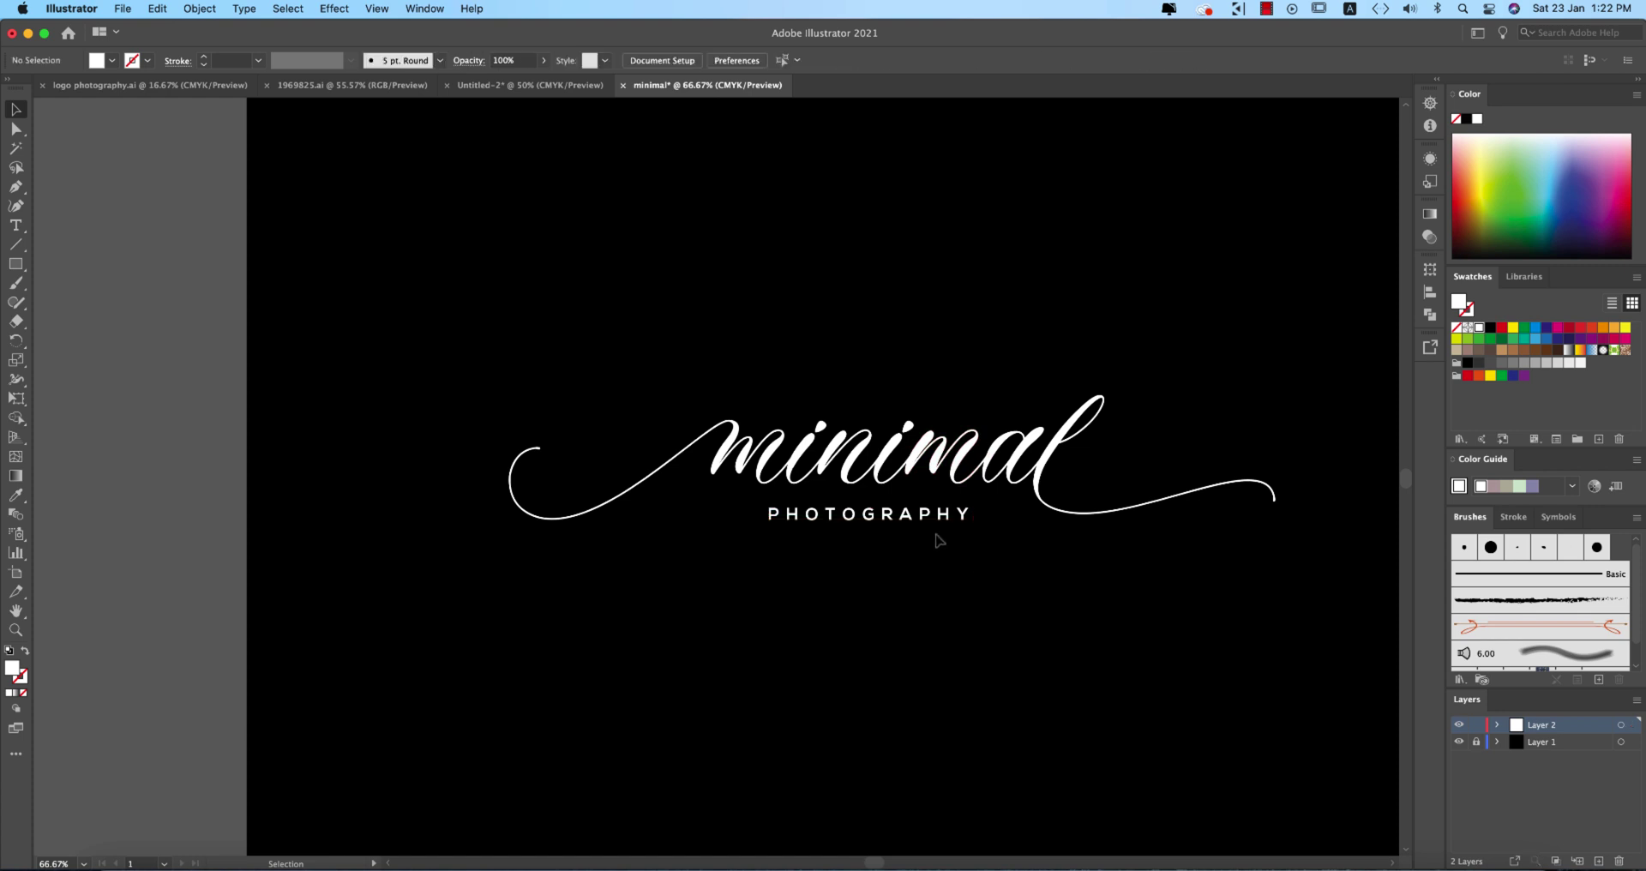
Convert the "PHOTOGRAPHY" text to outlines and centre it horizontally beneath the "minimal" script
{"action": "left_click", "coordinate": [880, 519]}
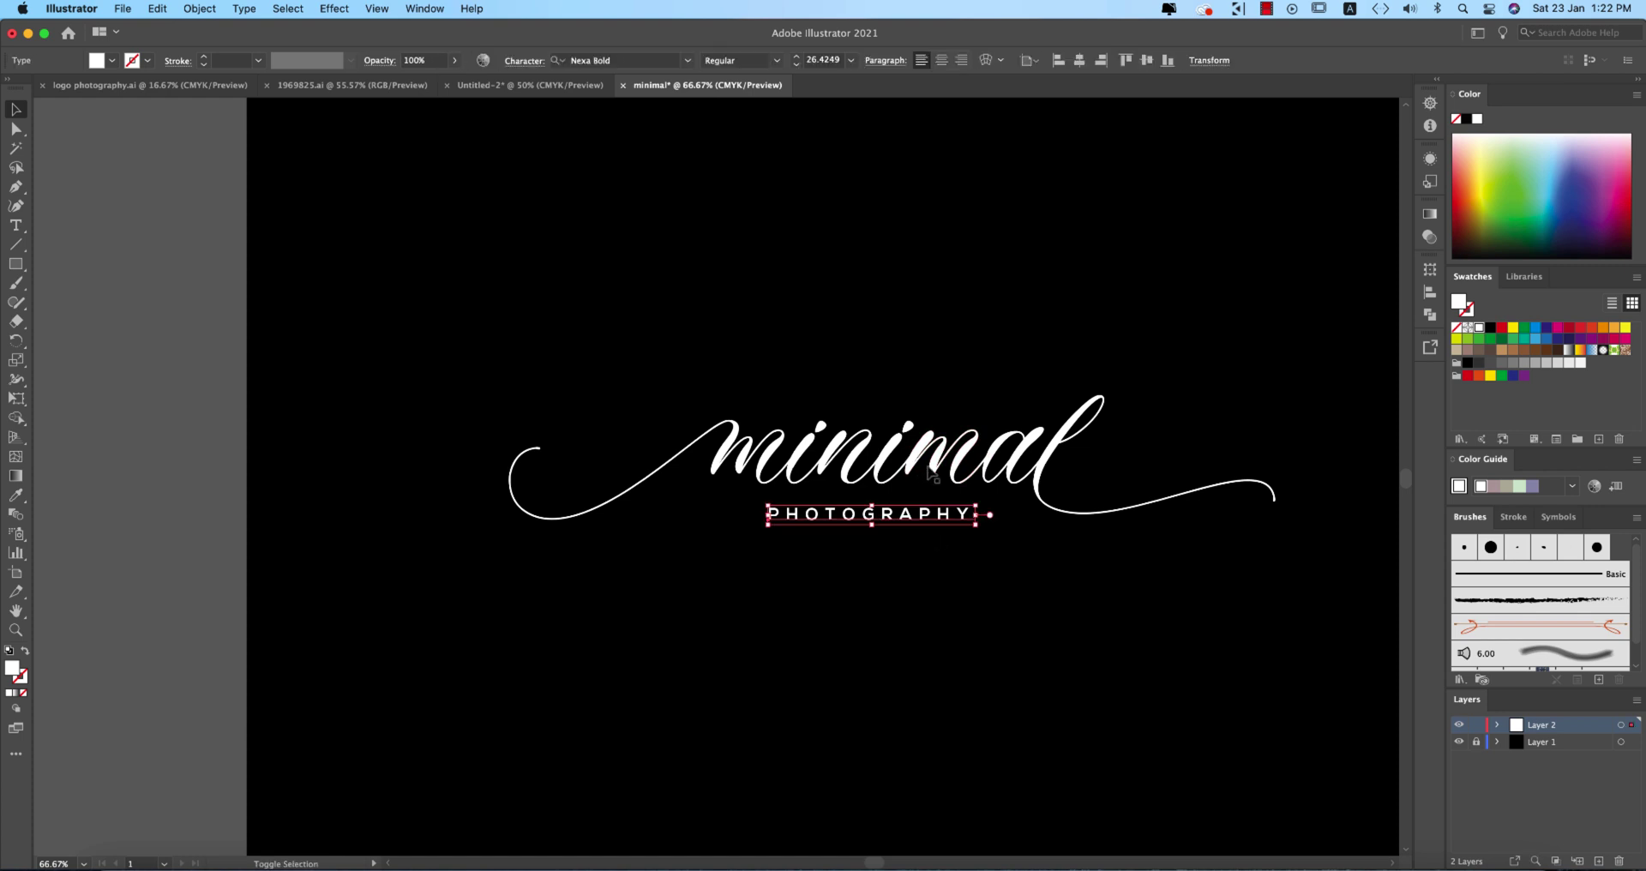
{"action": "left_click", "coordinate": [943, 467], "text": "shift"}
{"action": "left_click", "coordinate": [664, 582]}
{"action": "left_click", "coordinate": [882, 516]}
{"action": "right_click", "coordinate": [954, 519]}
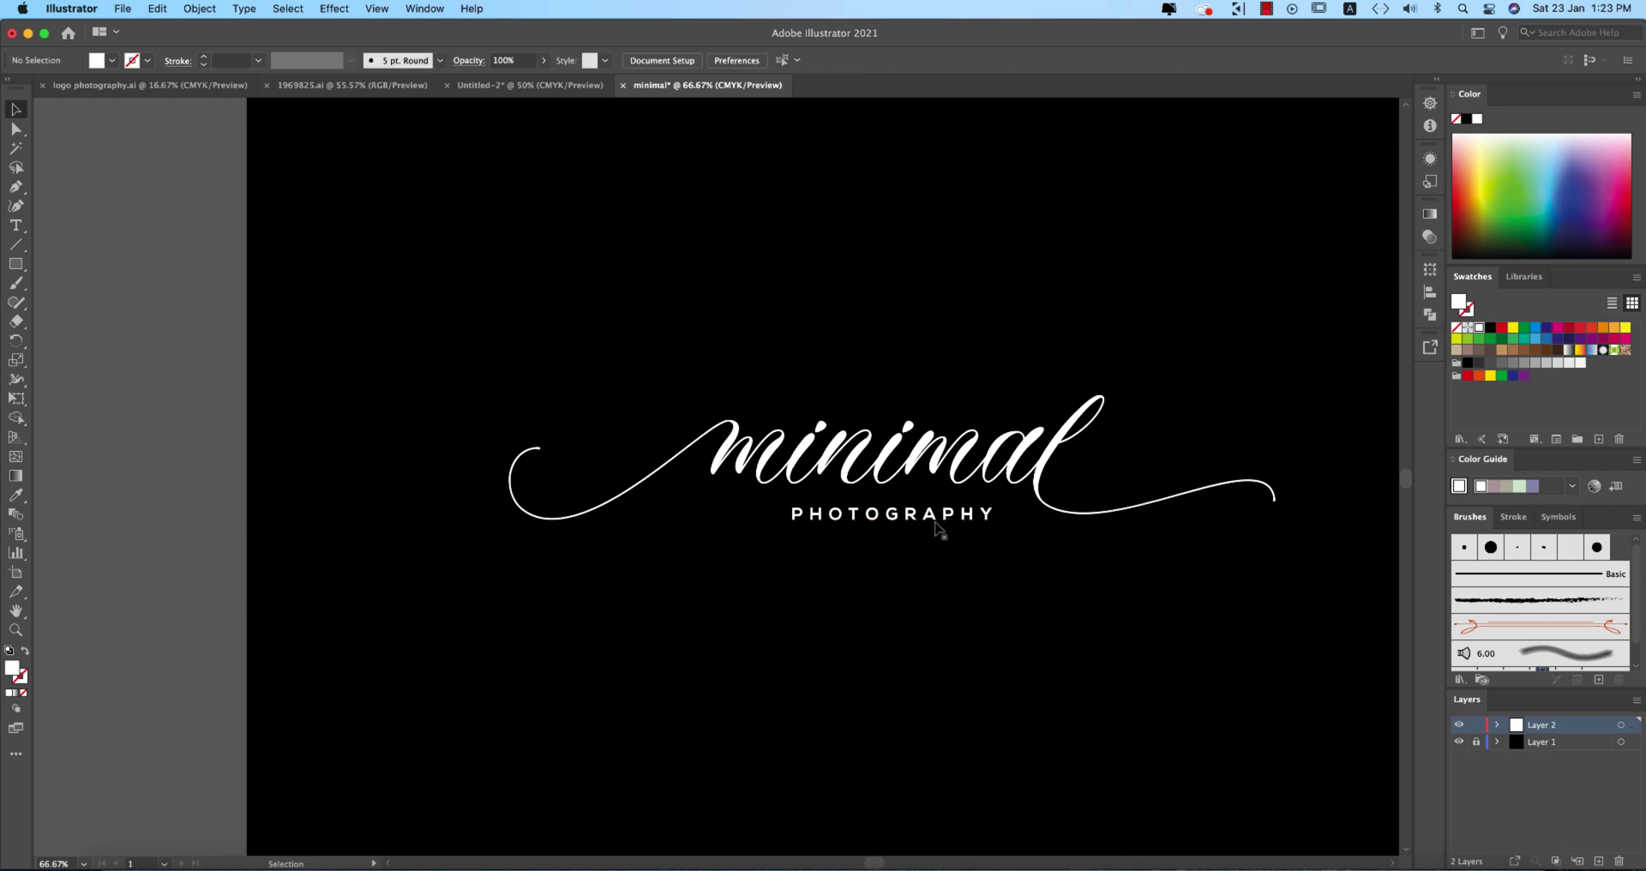
{"action": "left_click", "coordinate": [967, 515]}
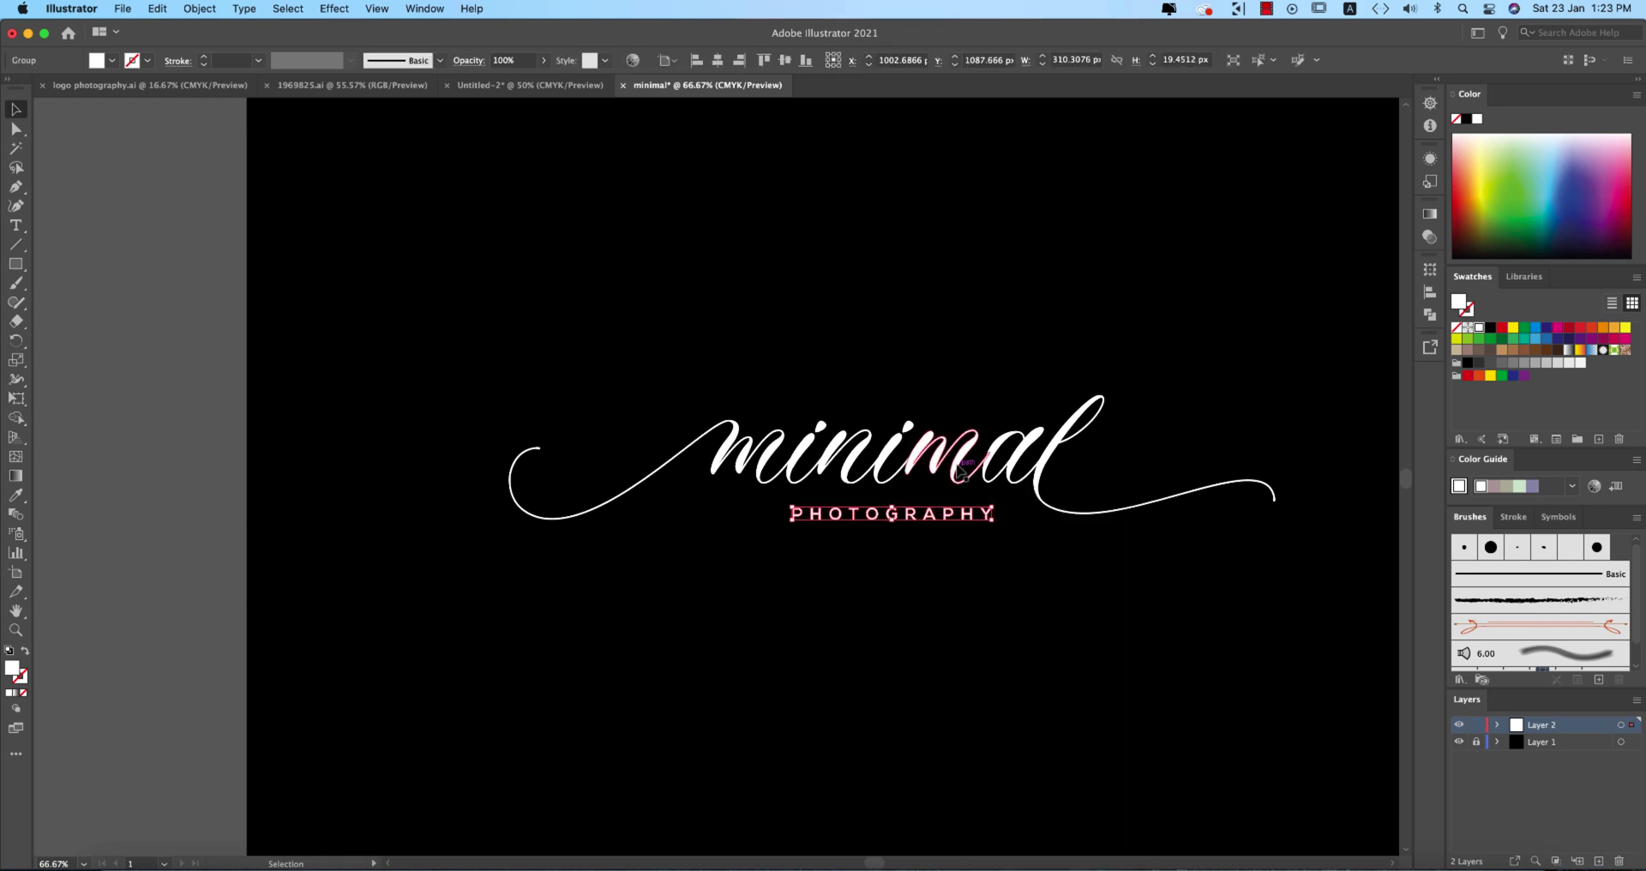
{"action": "left_click", "coordinate": [961, 470]}
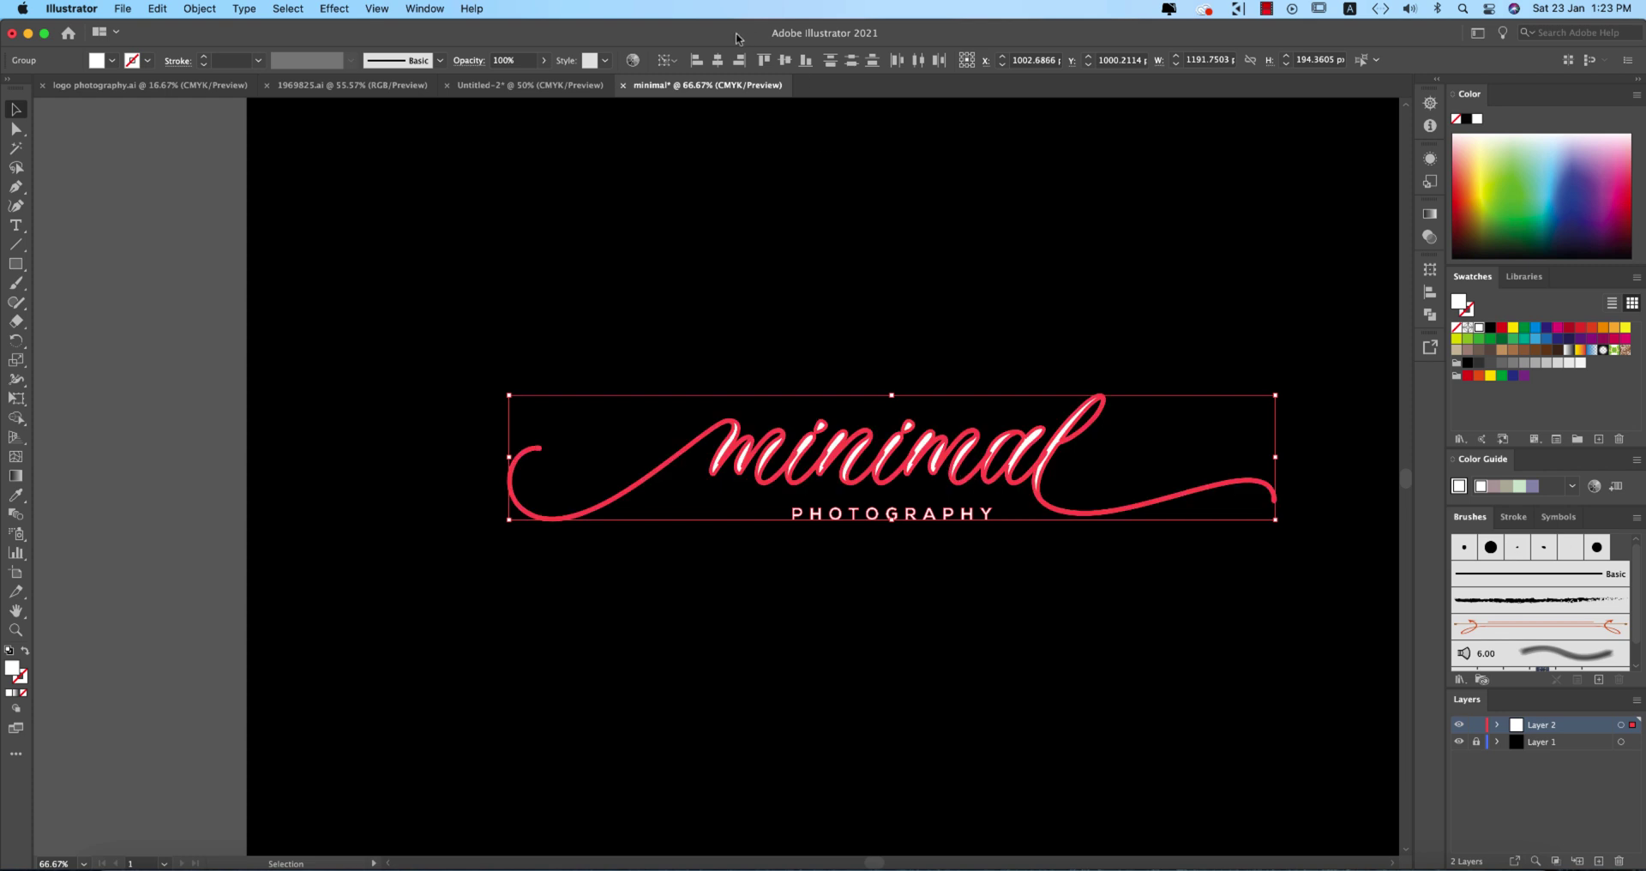
{"action": "left_click", "coordinate": [894, 638]}
{"action": "key", "text": "super+minus"}
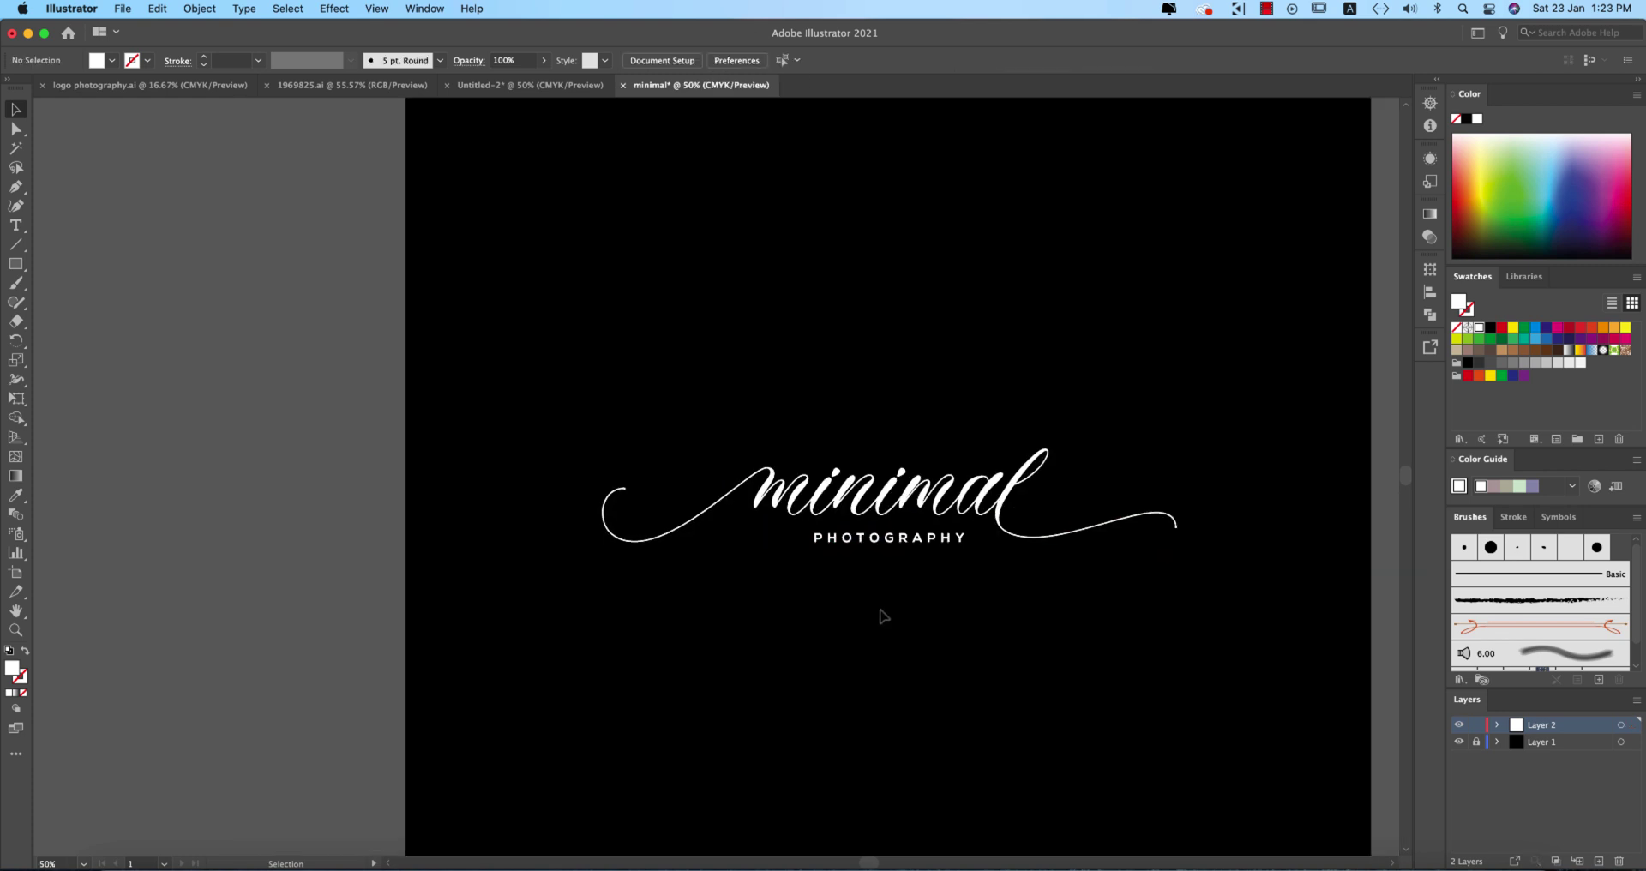
Draw an unfilled rectangular frame with a white 3 pt stroke around the wordmark, about 813 x 258 px, crossing both swashes
{"action": "left_click", "coordinate": [24, 266]}
{"action": "mouse_move", "coordinate": [774, 495]}
{"action": "left_mouse_down"}
{"action": "mouse_move", "coordinate": [958, 588]}
{"action": "mouse_move", "coordinate": [1035, 579]}
{"action": "left_mouse_up"}
{"action": "left_click", "coordinate": [112, 60]}
{"action": "left_click", "coordinate": [10, 88]}
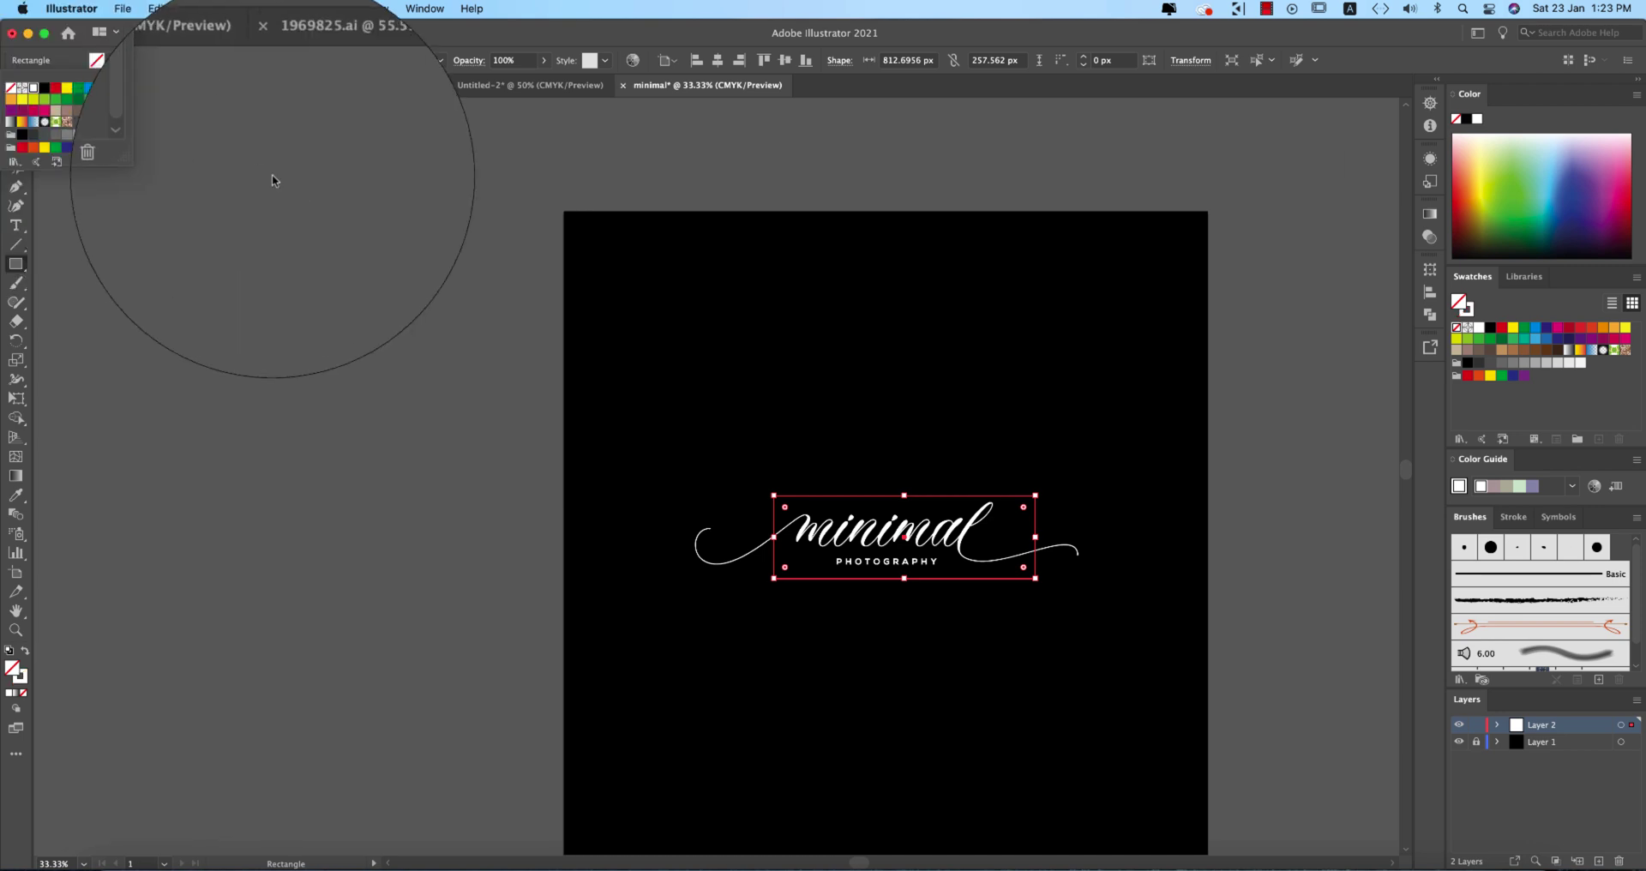
{"action": "left_click", "coordinate": [250, 65]}
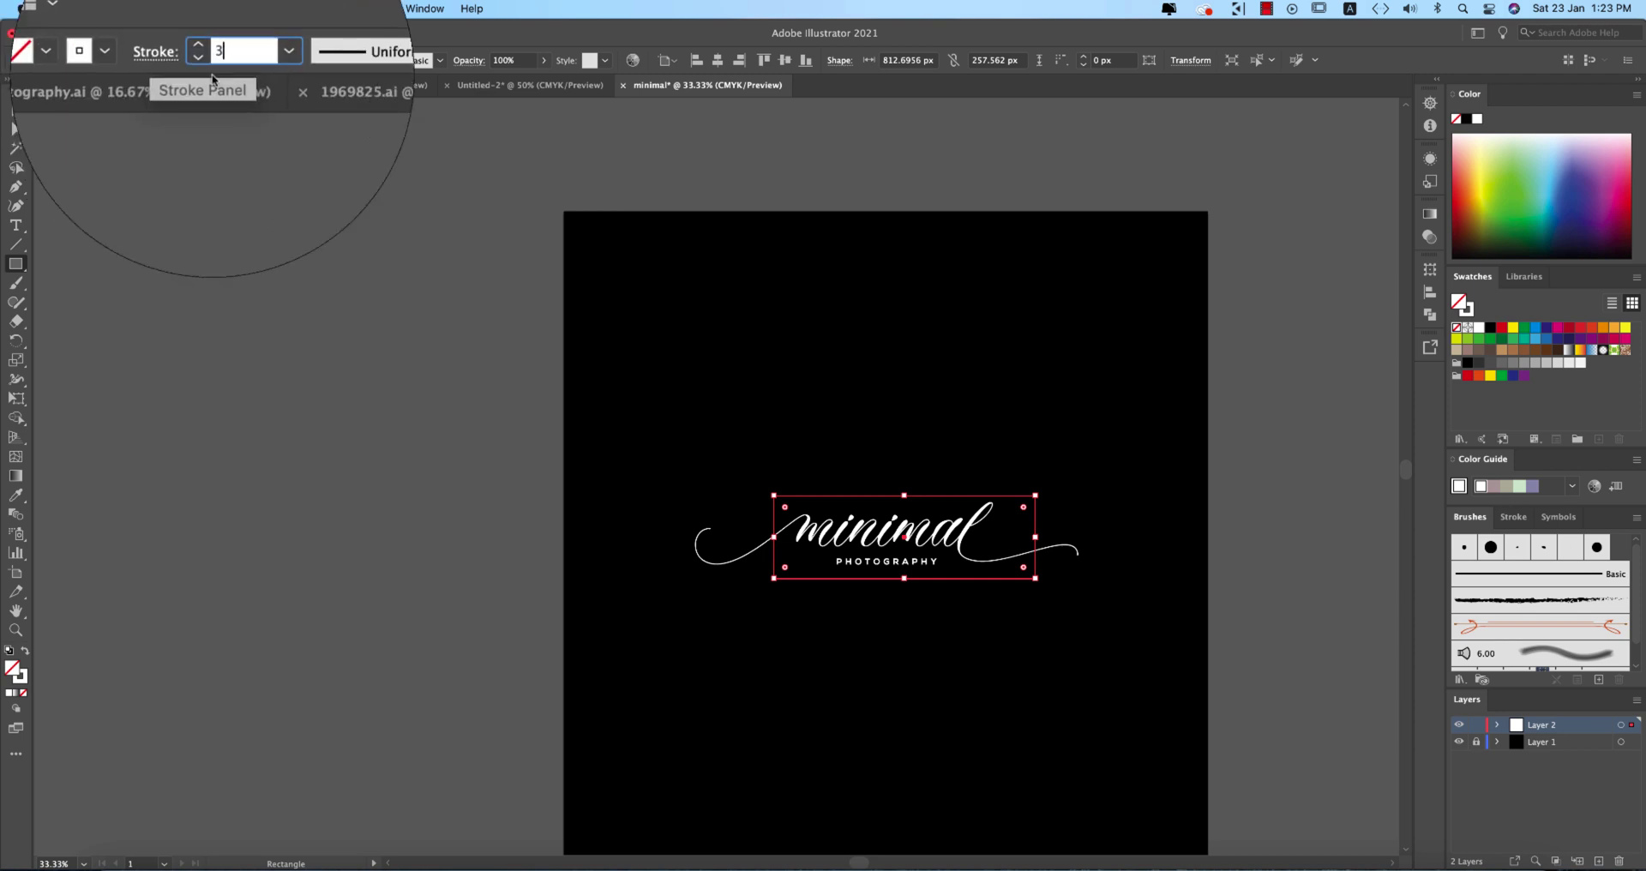
{"action": "left_click", "coordinate": [16, 110]}
{"action": "left_click", "coordinate": [295, 319]}
Set the stroke weight of the rectangular frame to 4 pt
{"action": "scroll", "coordinate": [990, 537], "scroll_direction": "up", "scroll_amount": 2}
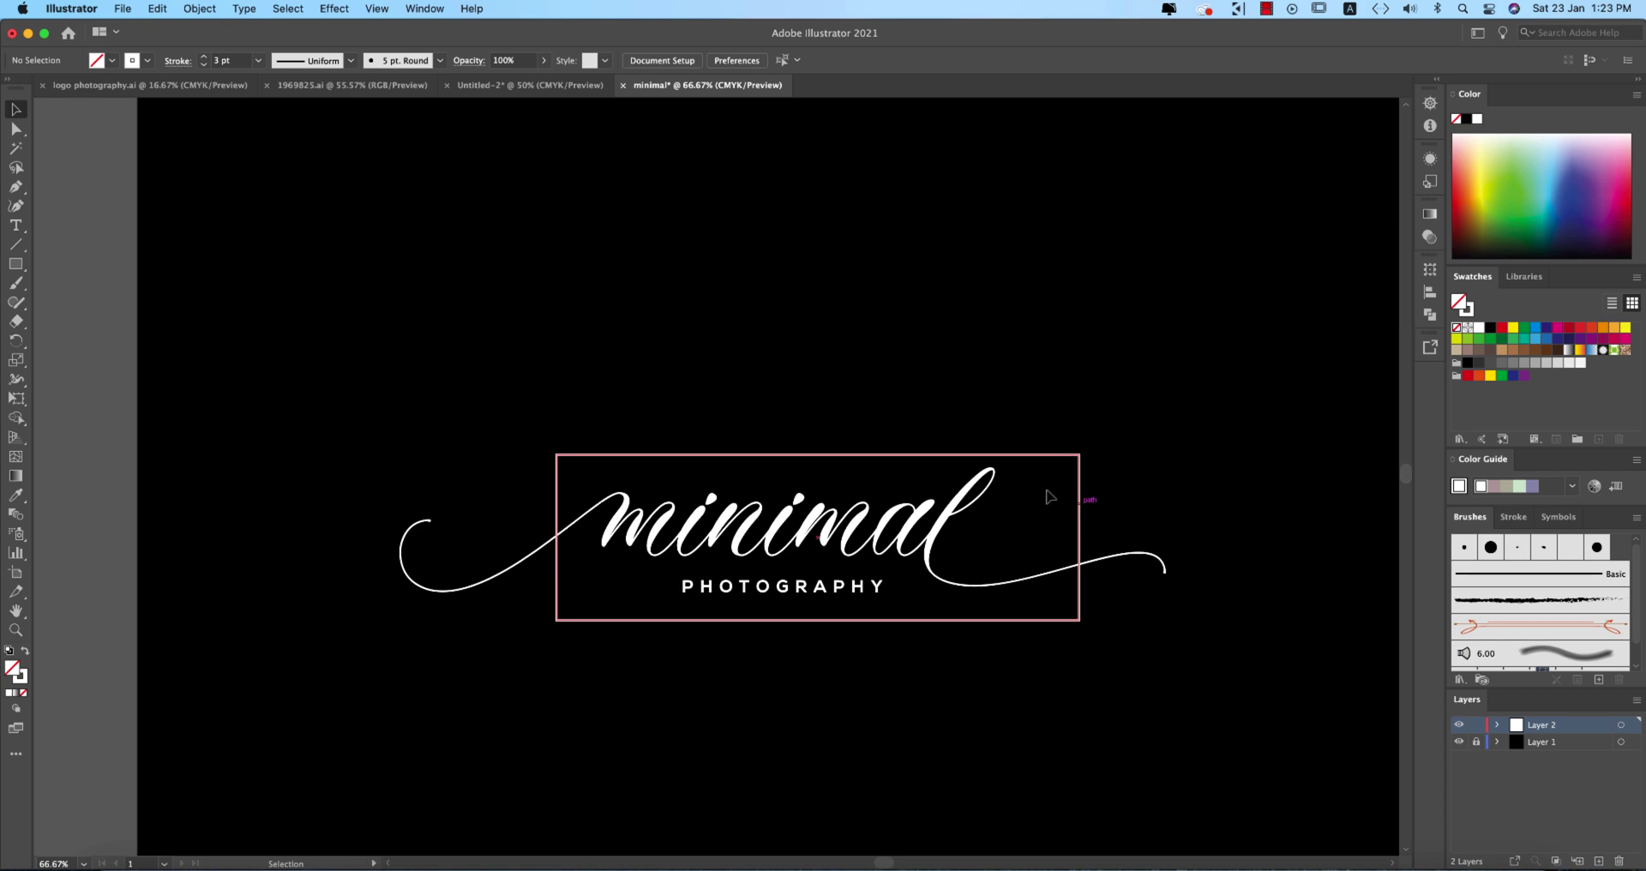
{"action": "left_click", "coordinate": [1078, 474]}
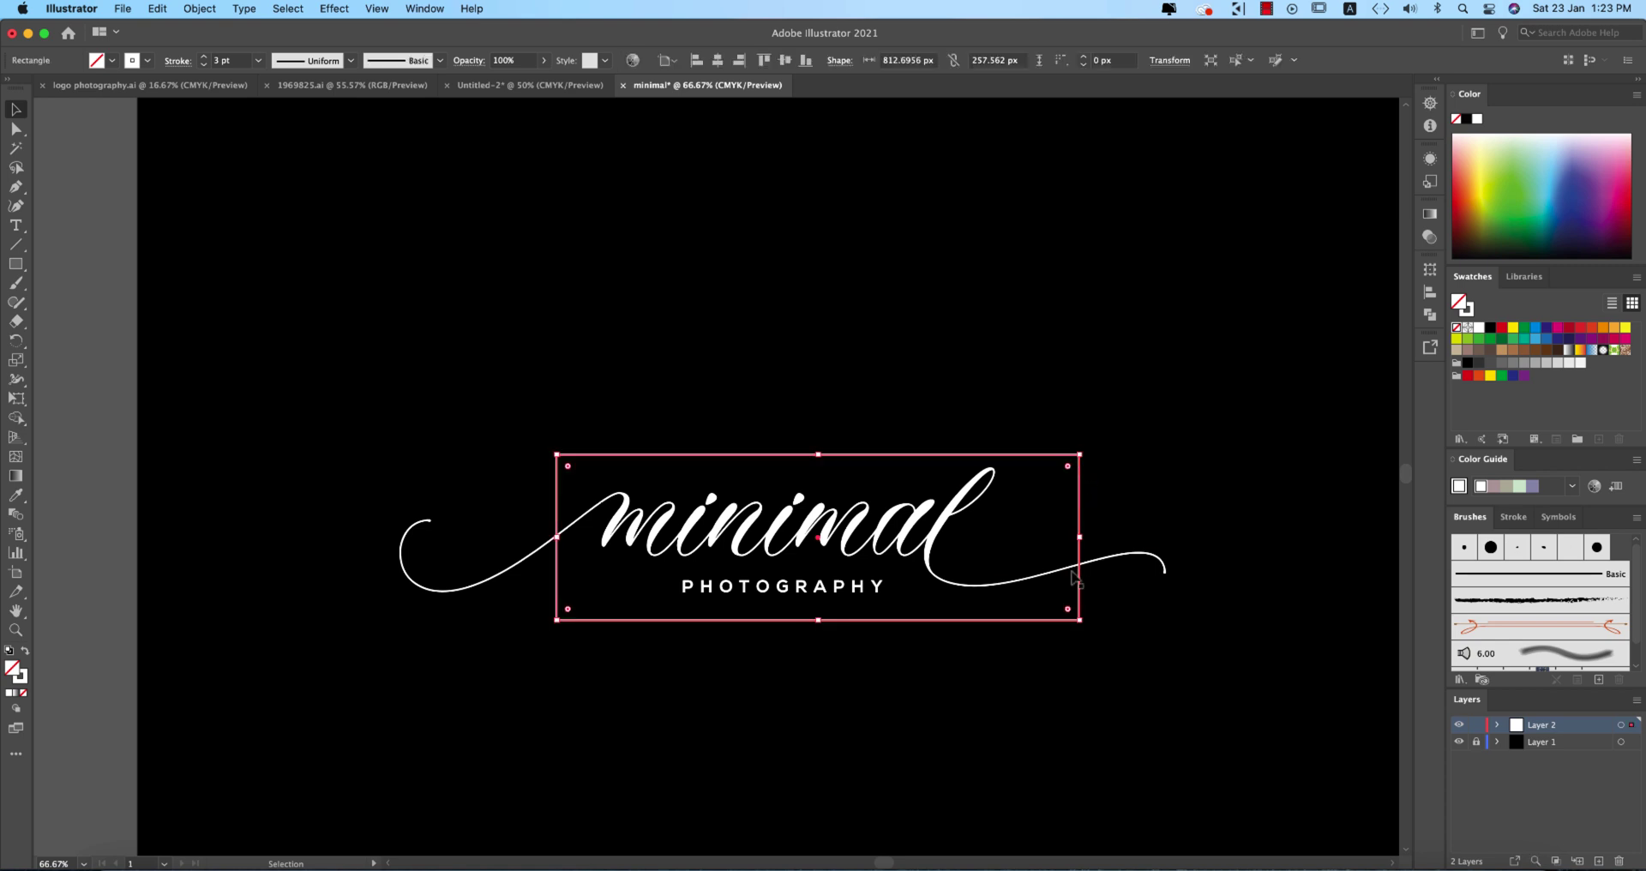
{"action": "scroll", "coordinate": [1104, 585], "scroll_direction": "up", "scroll_amount": 2}
{"action": "scroll", "coordinate": [816, 390], "scroll_direction": "left", "scroll_amount": 10}
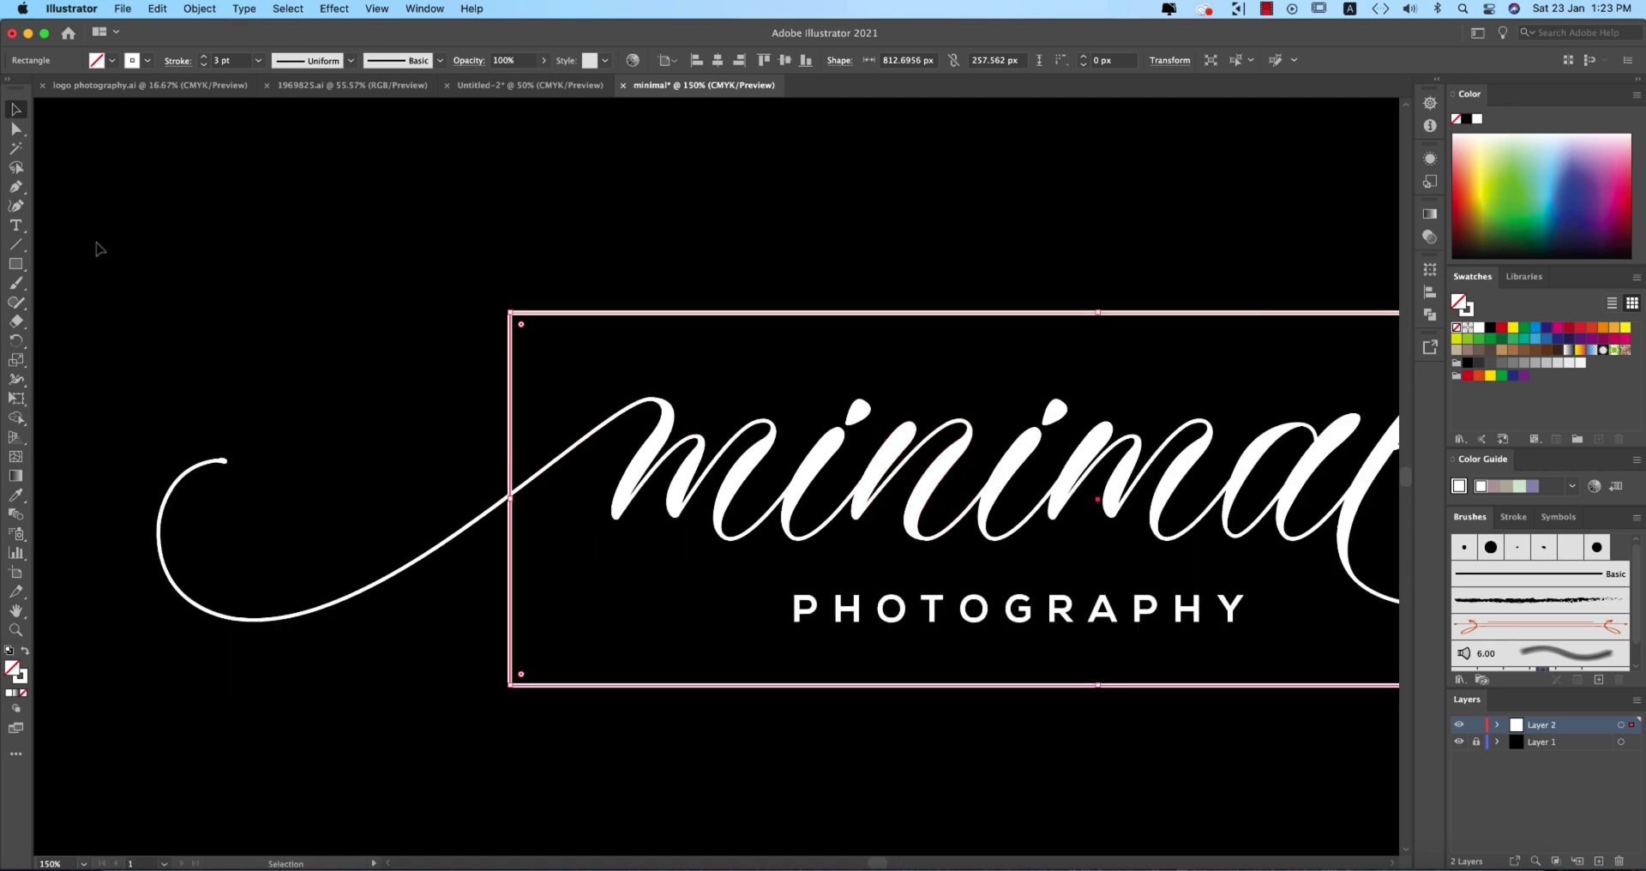
{"action": "left_click", "coordinate": [227, 62]}
{"action": "type", "text": "4"}
{"action": "key", "text": "Return"}
{"action": "left_click", "coordinate": [625, 253]}
Expand the frame with both Fill and Stroke enabled, turning its outline into a filled shape
{"action": "left_click", "coordinate": [589, 313]}
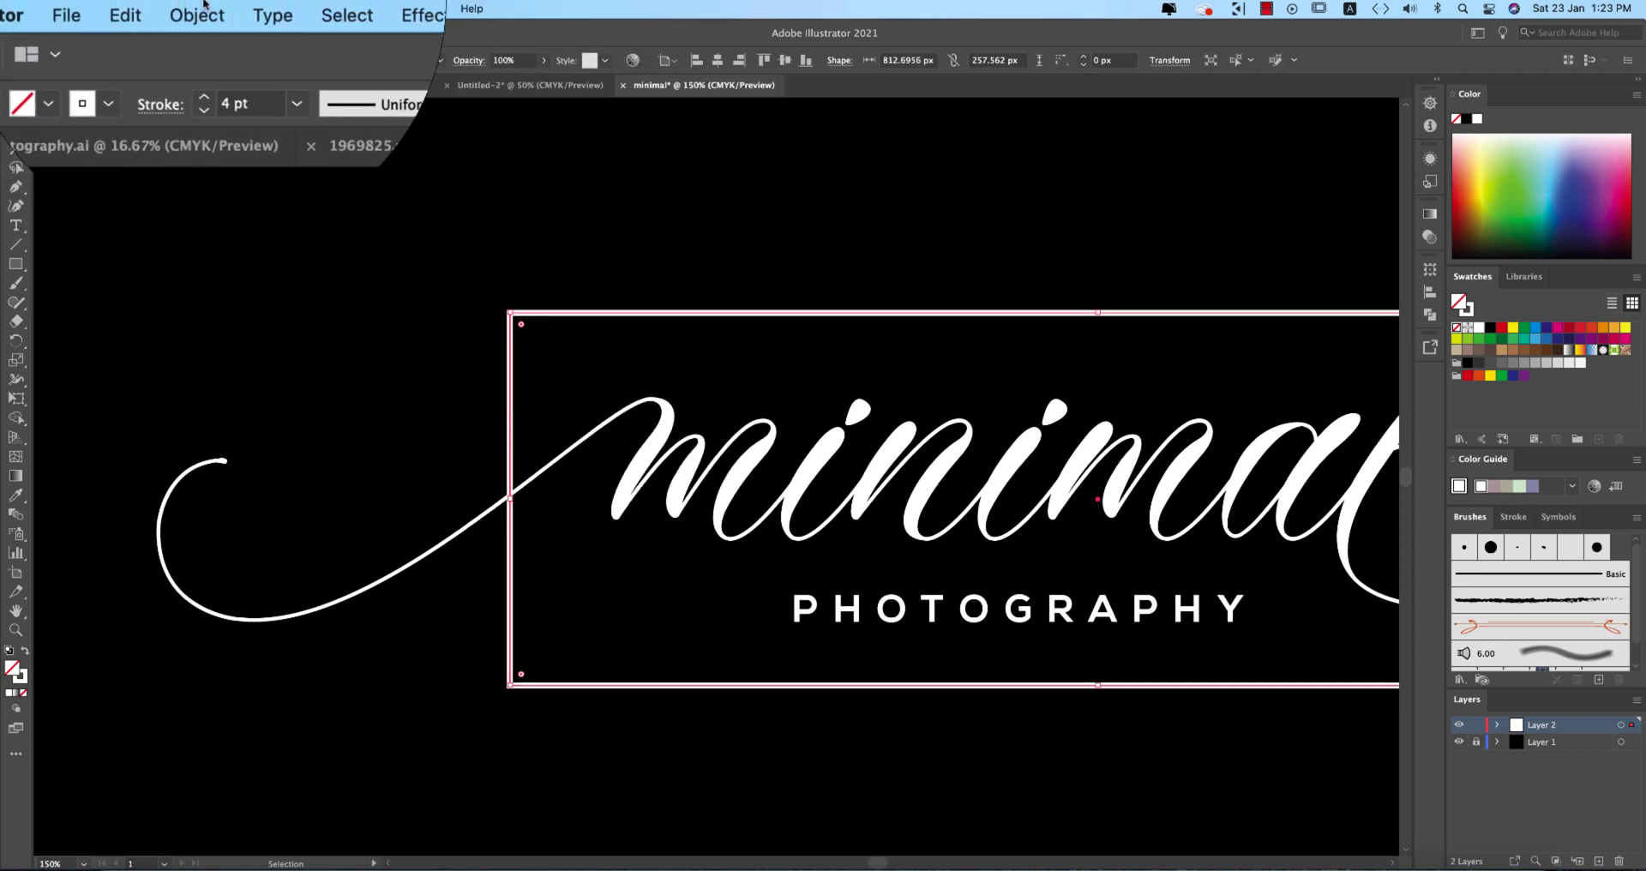
{"action": "left_click", "coordinate": [199, 8]}
{"action": "left_click", "coordinate": [223, 208]}
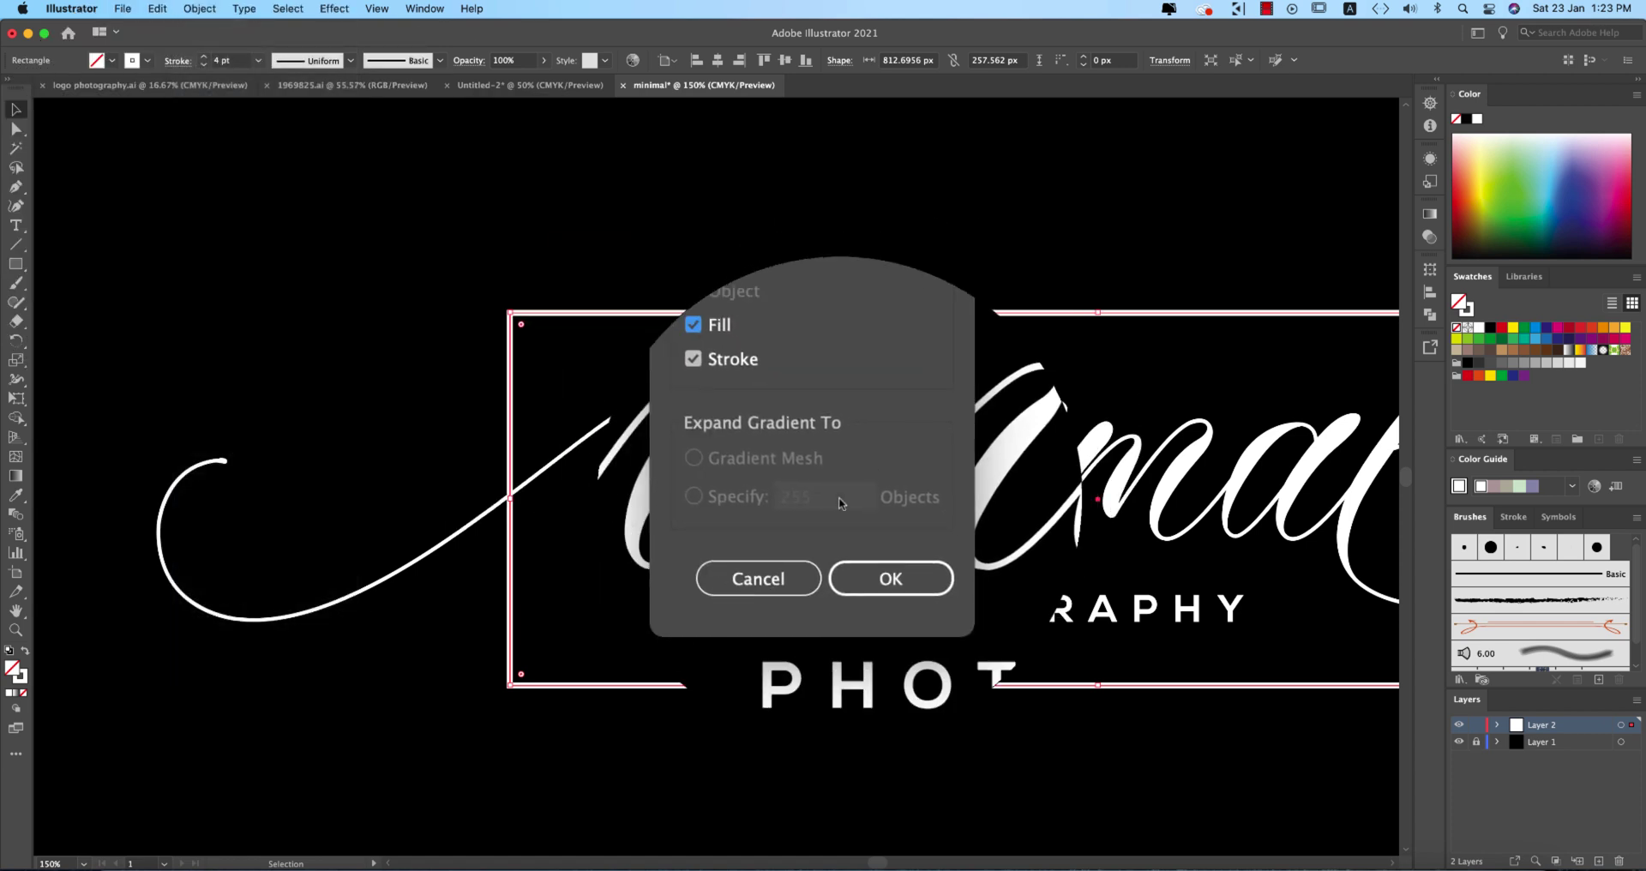
{"action": "left_click", "coordinate": [871, 553]}
{"action": "left_click", "coordinate": [701, 356]}
Align the vertical centre of the frame with the "minimal" script
{"action": "scroll", "coordinate": [701, 356], "scroll_direction": "down", "scroll_amount": 2}
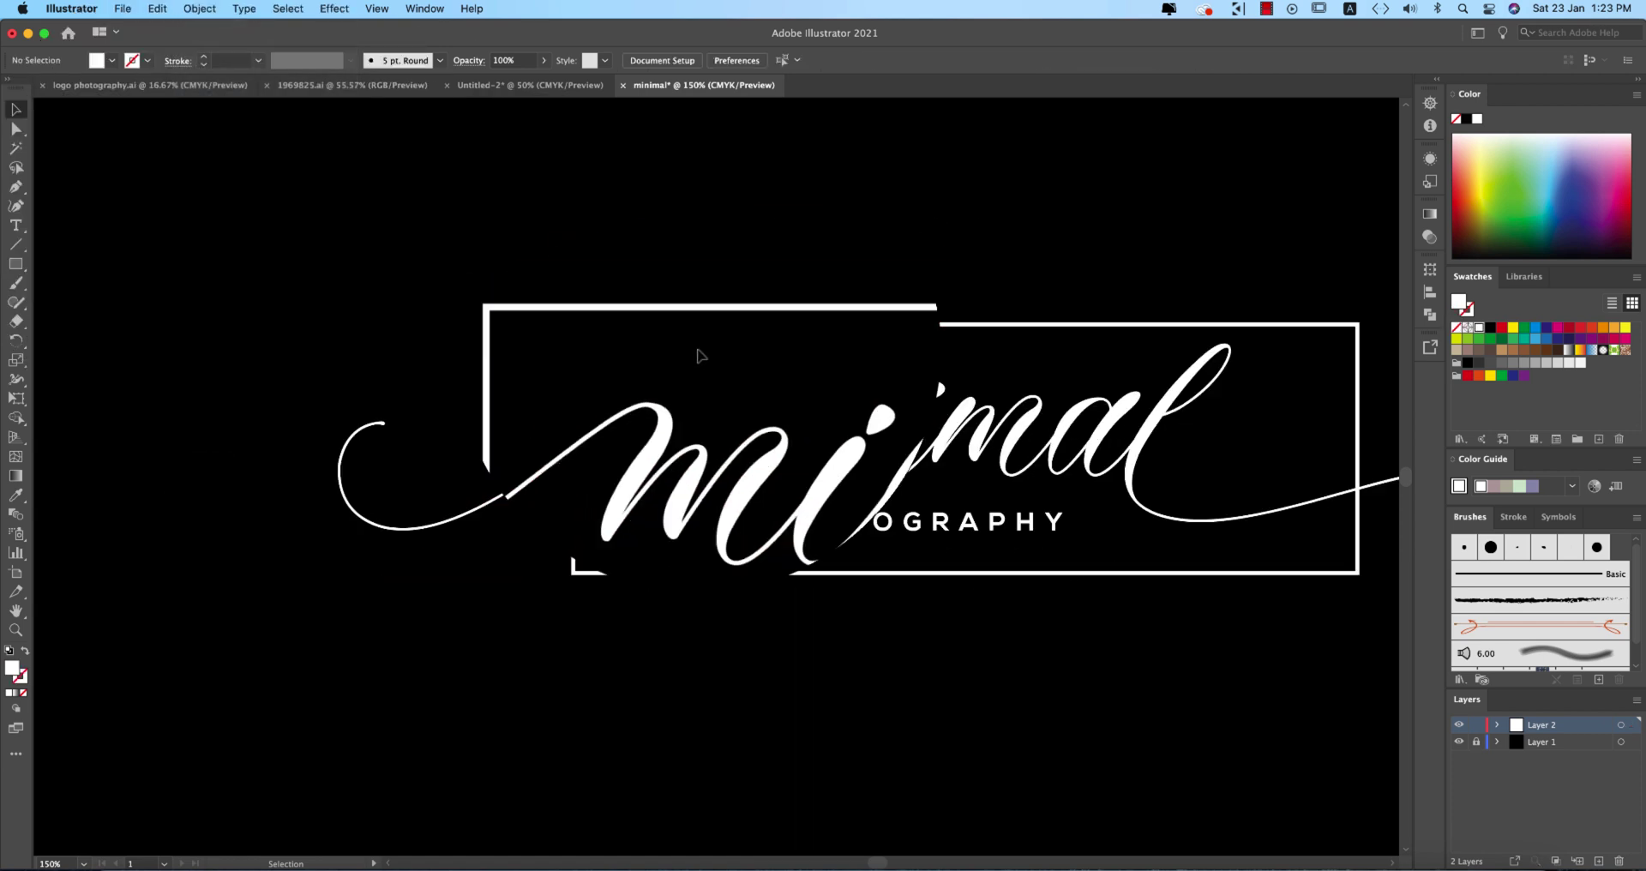
{"action": "scroll", "coordinate": [760, 429], "scroll_direction": "up", "scroll_amount": 2}
{"action": "scroll", "coordinate": [760, 428], "scroll_direction": "right", "scroll_amount": 2}
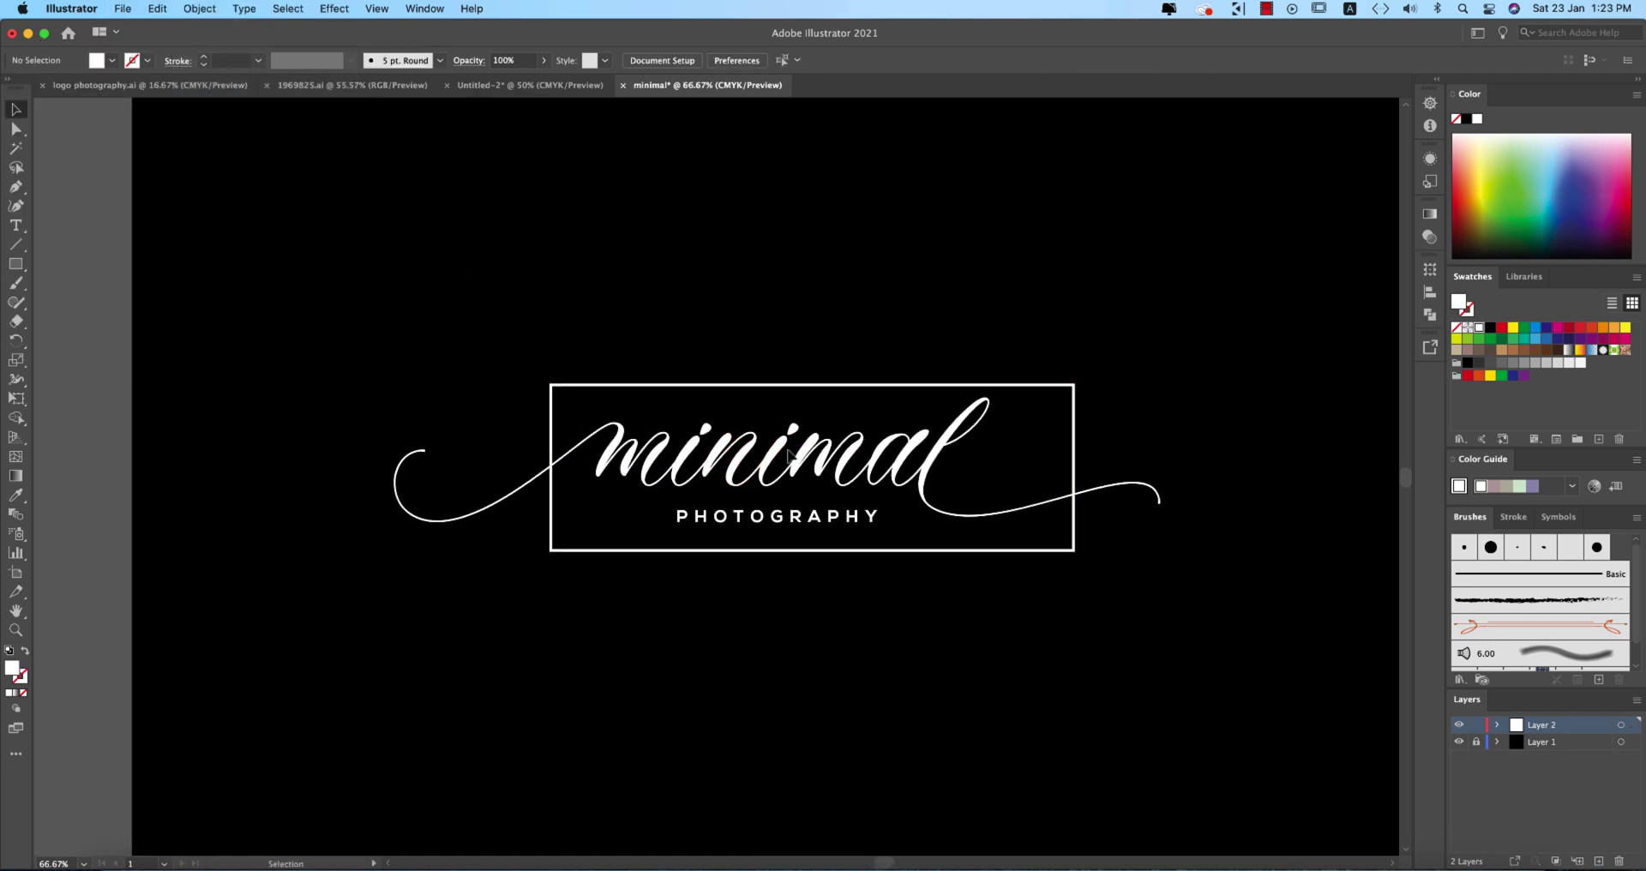
{"action": "left_click", "coordinate": [793, 459]}
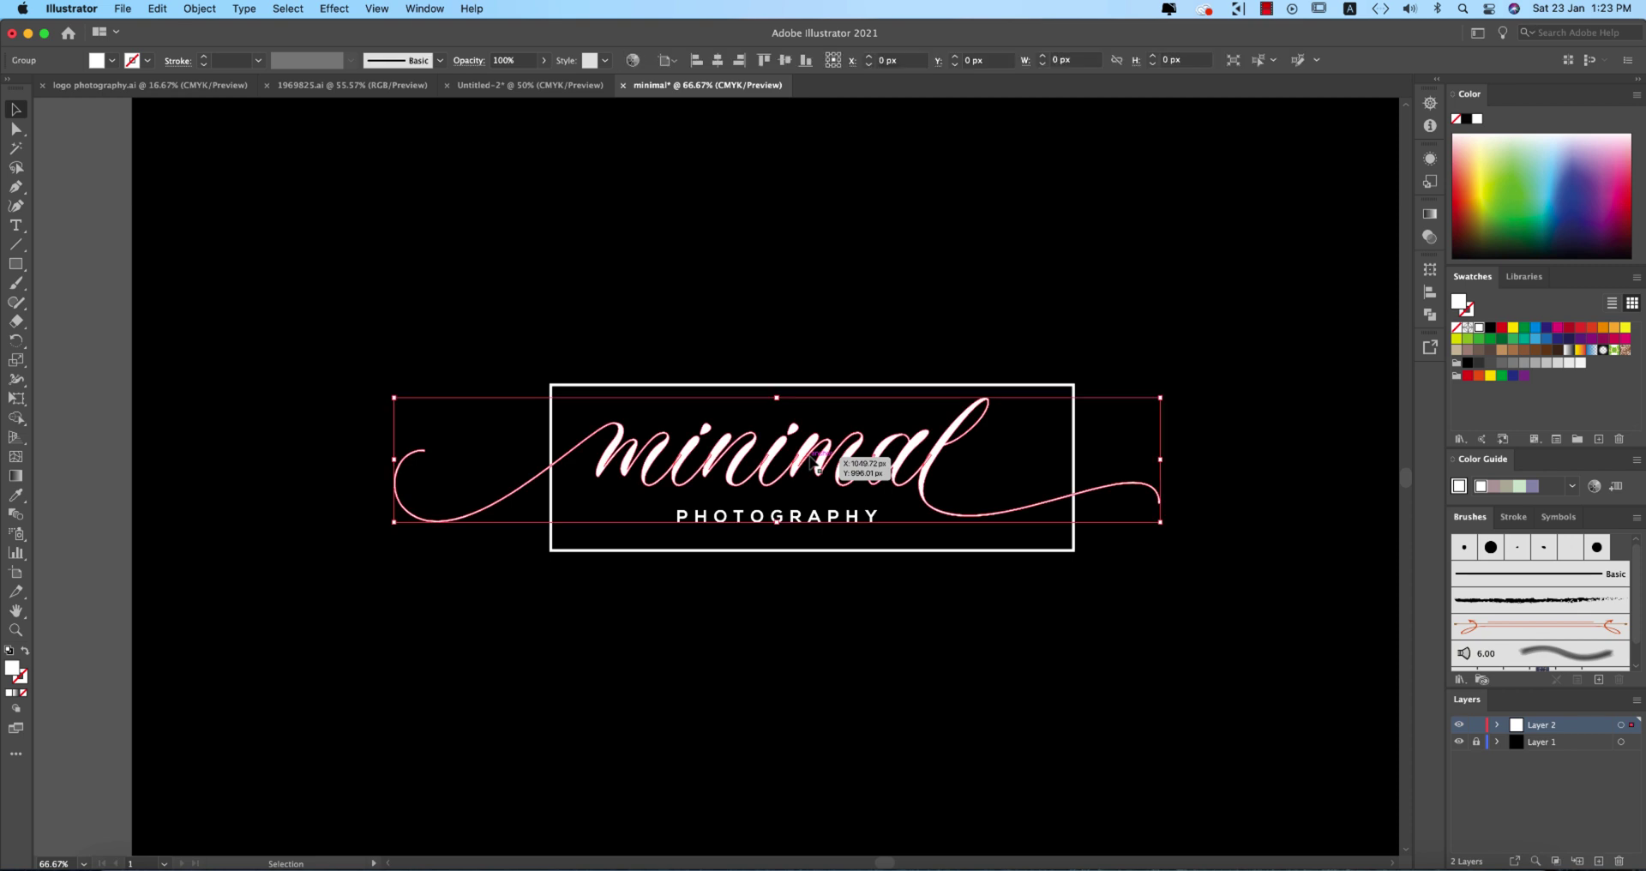
{"action": "left_click", "coordinate": [986, 386], "text": "shift"}
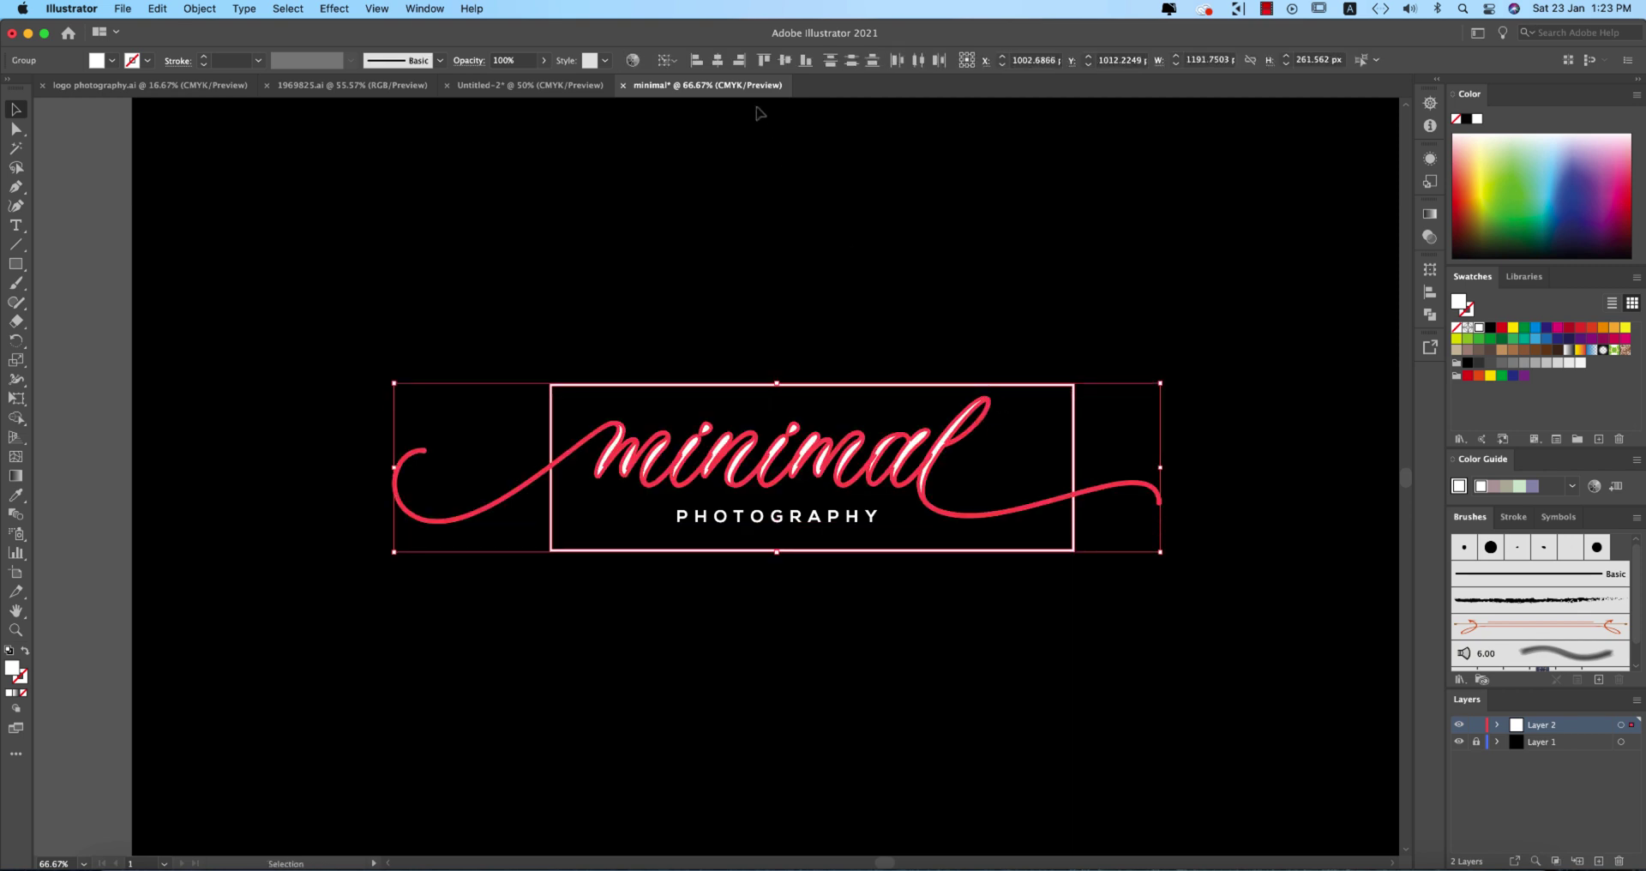
{"action": "left_click", "coordinate": [783, 62]}
{"action": "left_click", "coordinate": [1039, 634]}
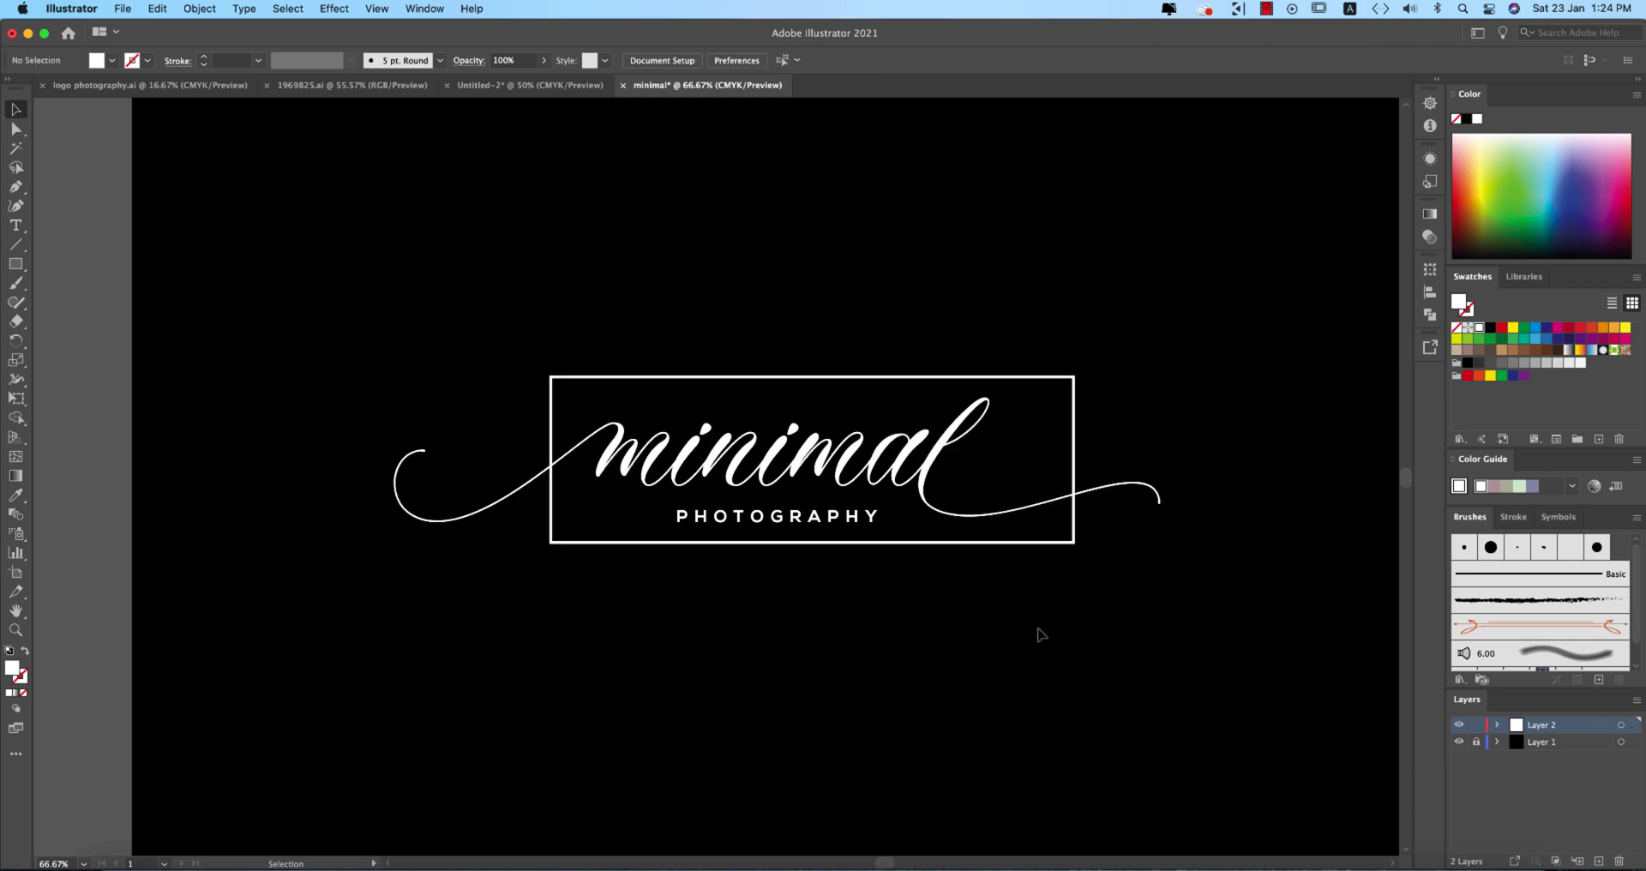
Draw a small white rectangle over each point where the opening and closing swashes cross the frame's sides
{"action": "left_click", "coordinate": [15, 264]}
{"action": "left_click_drag", "start_coordinate": [537, 454], "coordinate": [563, 486]}
{"action": "left_click_drag", "start_coordinate": [1066, 478], "coordinate": [1082, 508]}
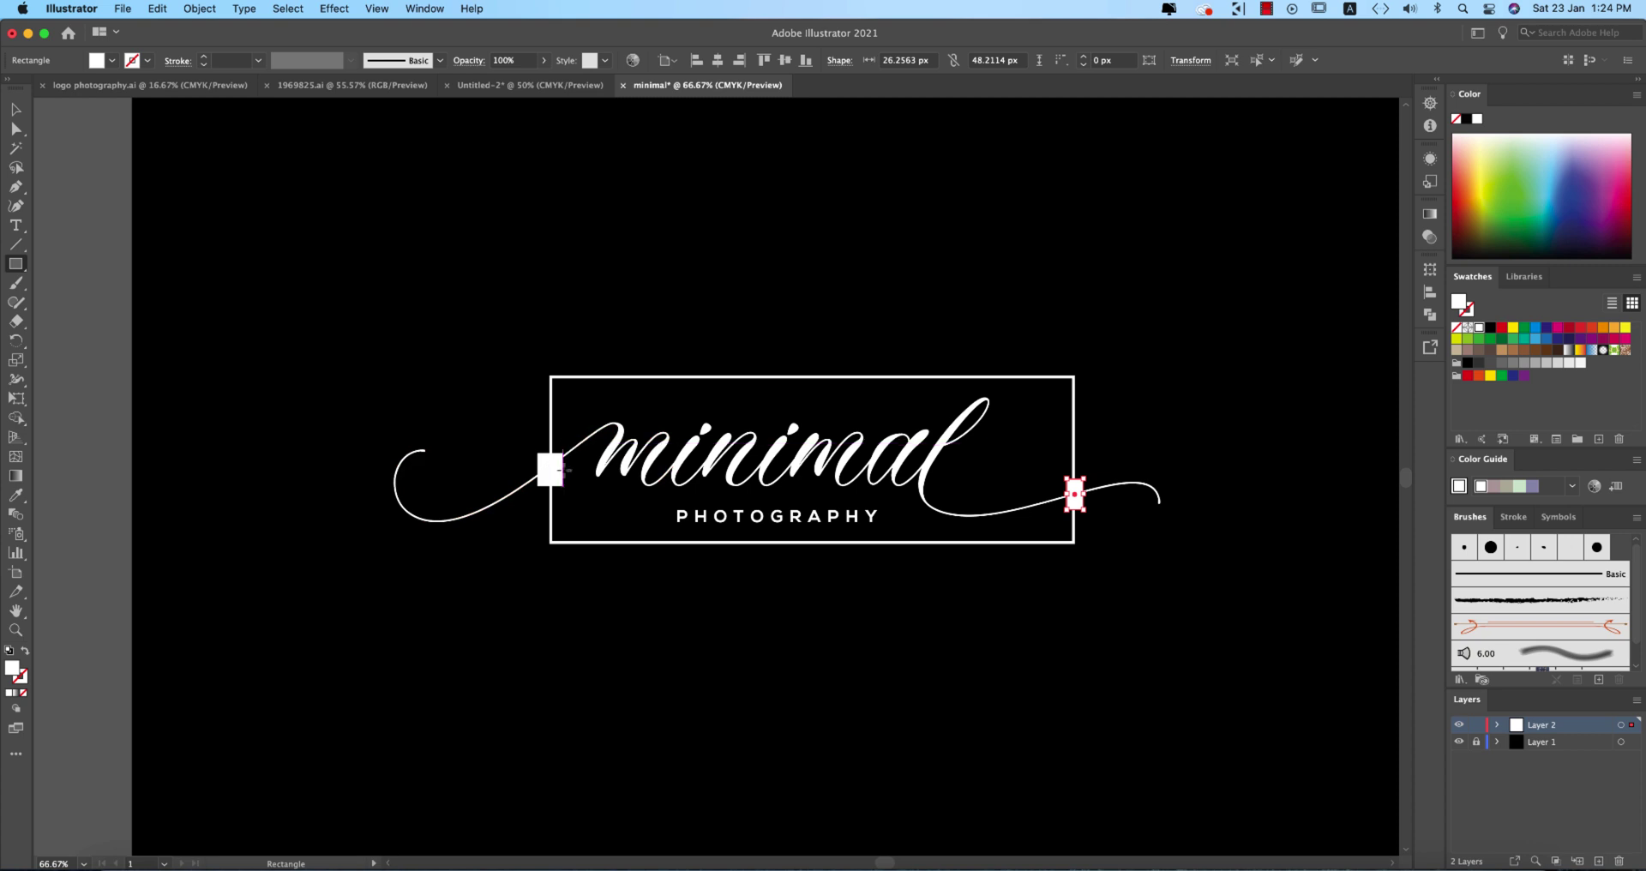
Select the frame with both small rectangles and cut a gap around the closing swash of the "l" using Shape Builder
{"action": "key", "text": "v"}
{"action": "left_click", "coordinate": [553, 479], "text": "shift"}
{"action": "left_click", "coordinate": [551, 420], "text": "shift"}
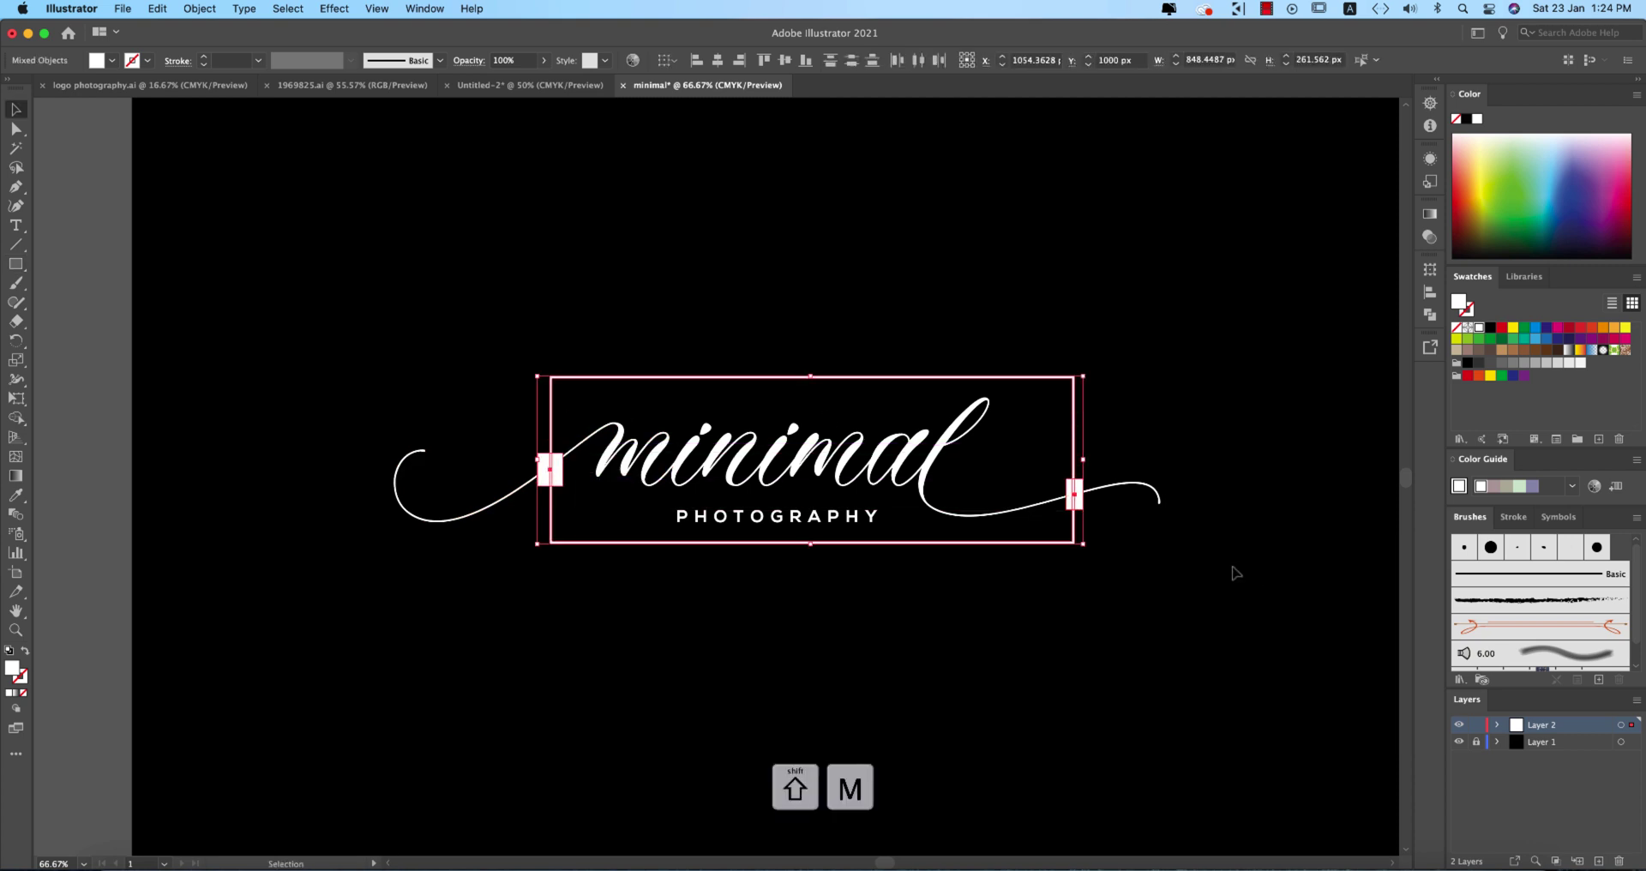
{"action": "key", "text": "shift+m"}
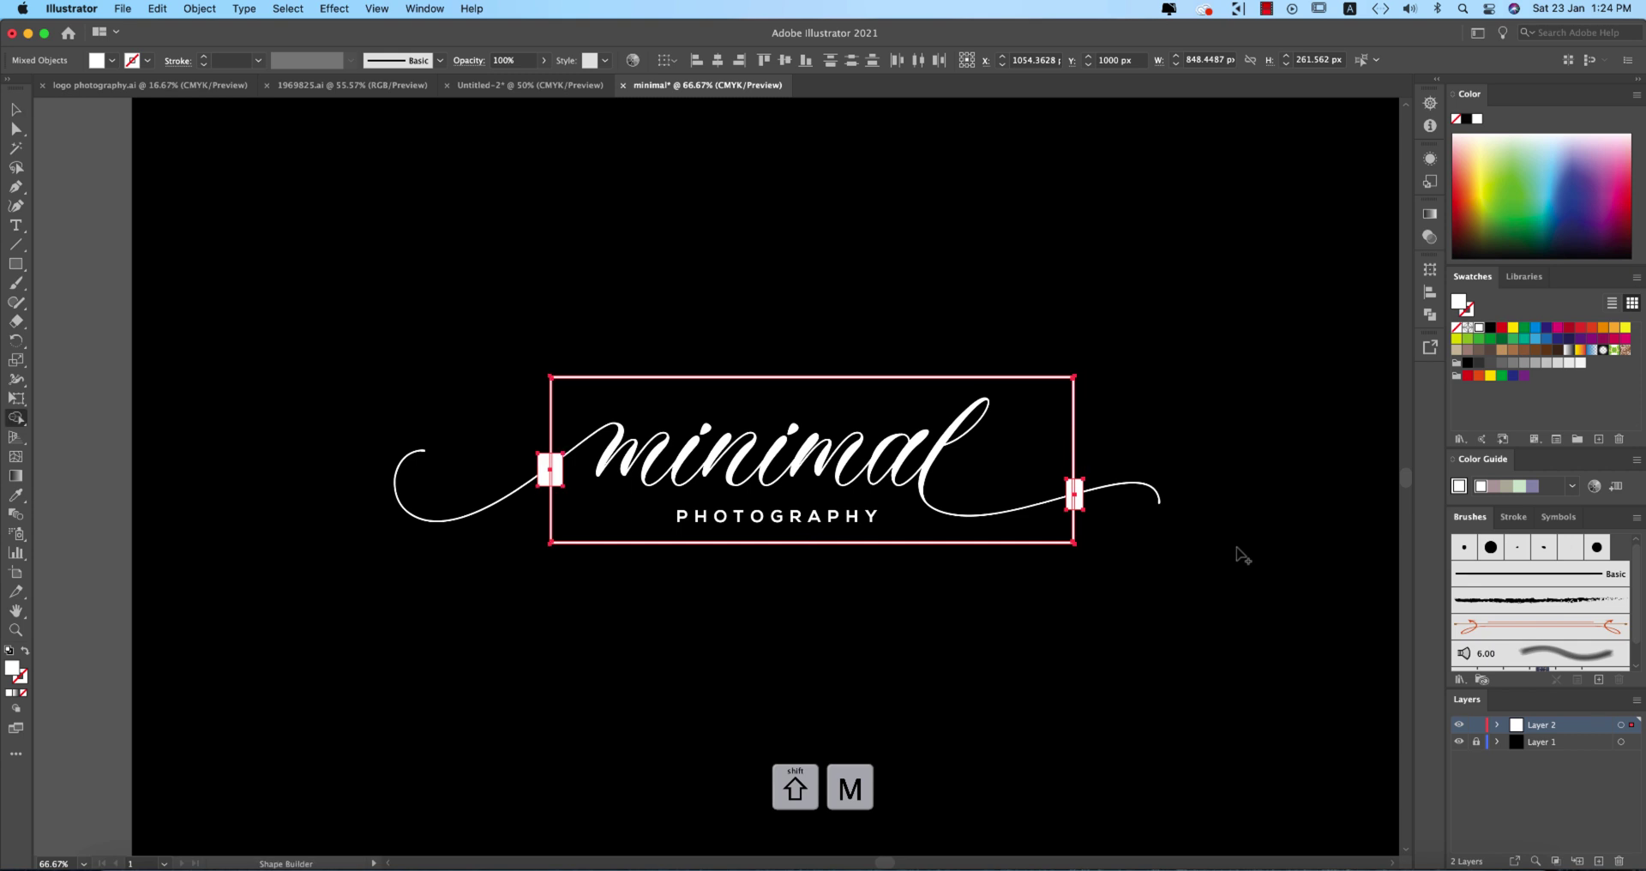
{"action": "scroll", "coordinate": [1112, 532], "scroll_direction": "right", "scroll_amount": 1}
{"action": "scroll", "coordinate": [1105, 527], "scroll_direction": "up", "scroll_amount": 6}
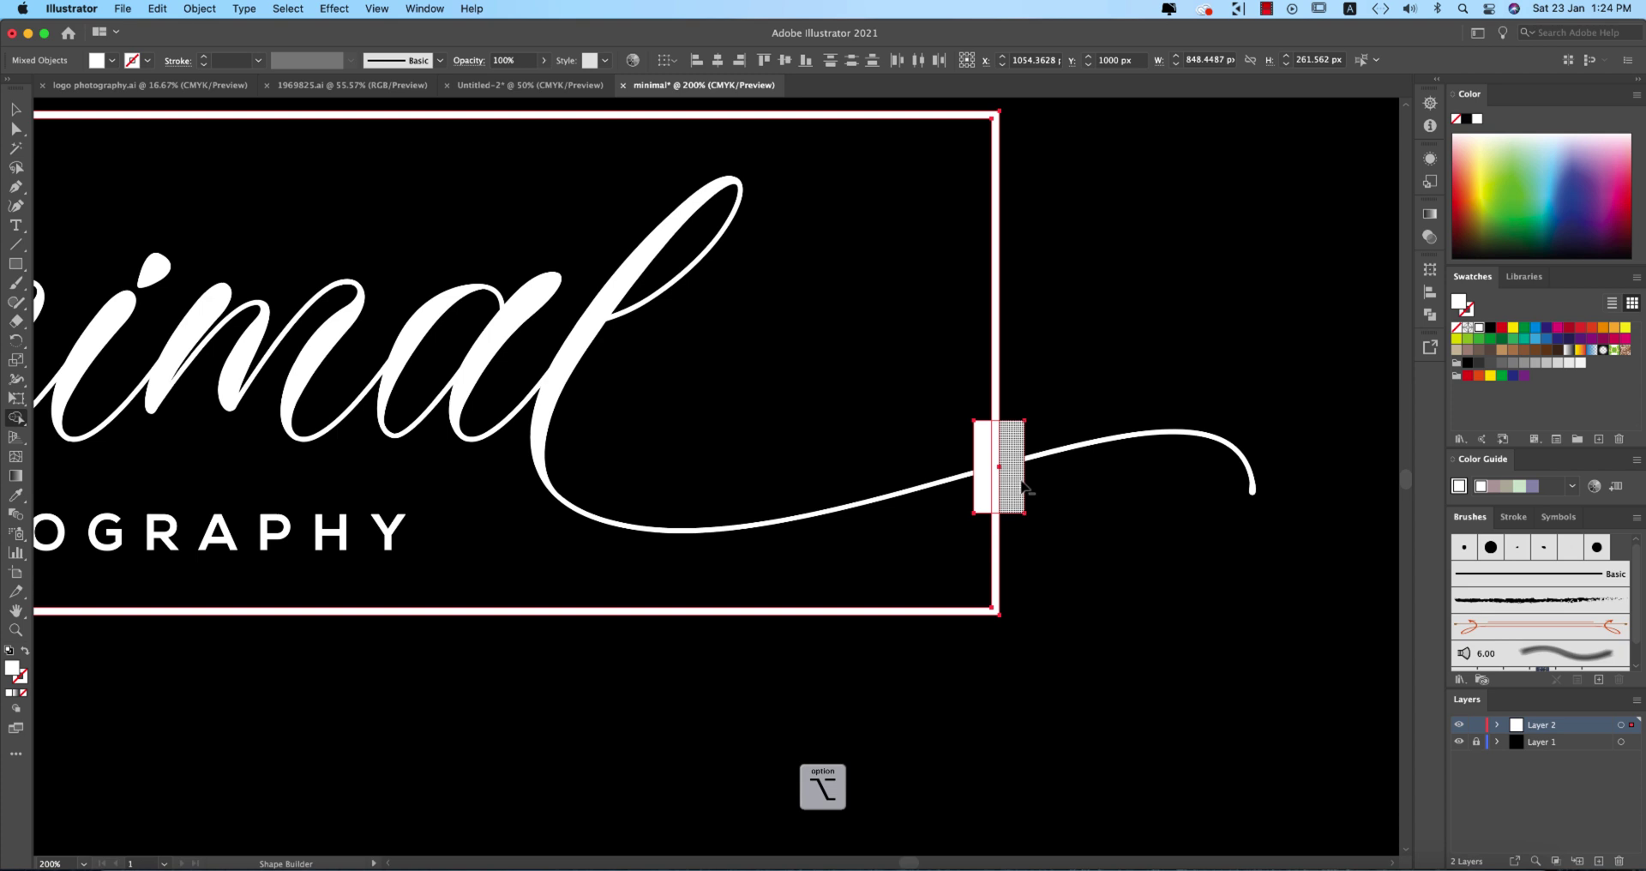
{"action": "left_click_drag", "start_coordinate": [1017, 483], "coordinate": [985, 486]}
Erase the small rectangle and the frame piece at the opening swash of the "m" with Shape Builder
{"action": "key", "text": "space"}
{"action": "mouse_move", "coordinate": [226, 469]}
{"action": "left_mouse_down"}
{"action": "mouse_move", "coordinate": [798, 515]}
{"action": "mouse_move", "coordinate": [932, 580]}
{"action": "left_mouse_up"}
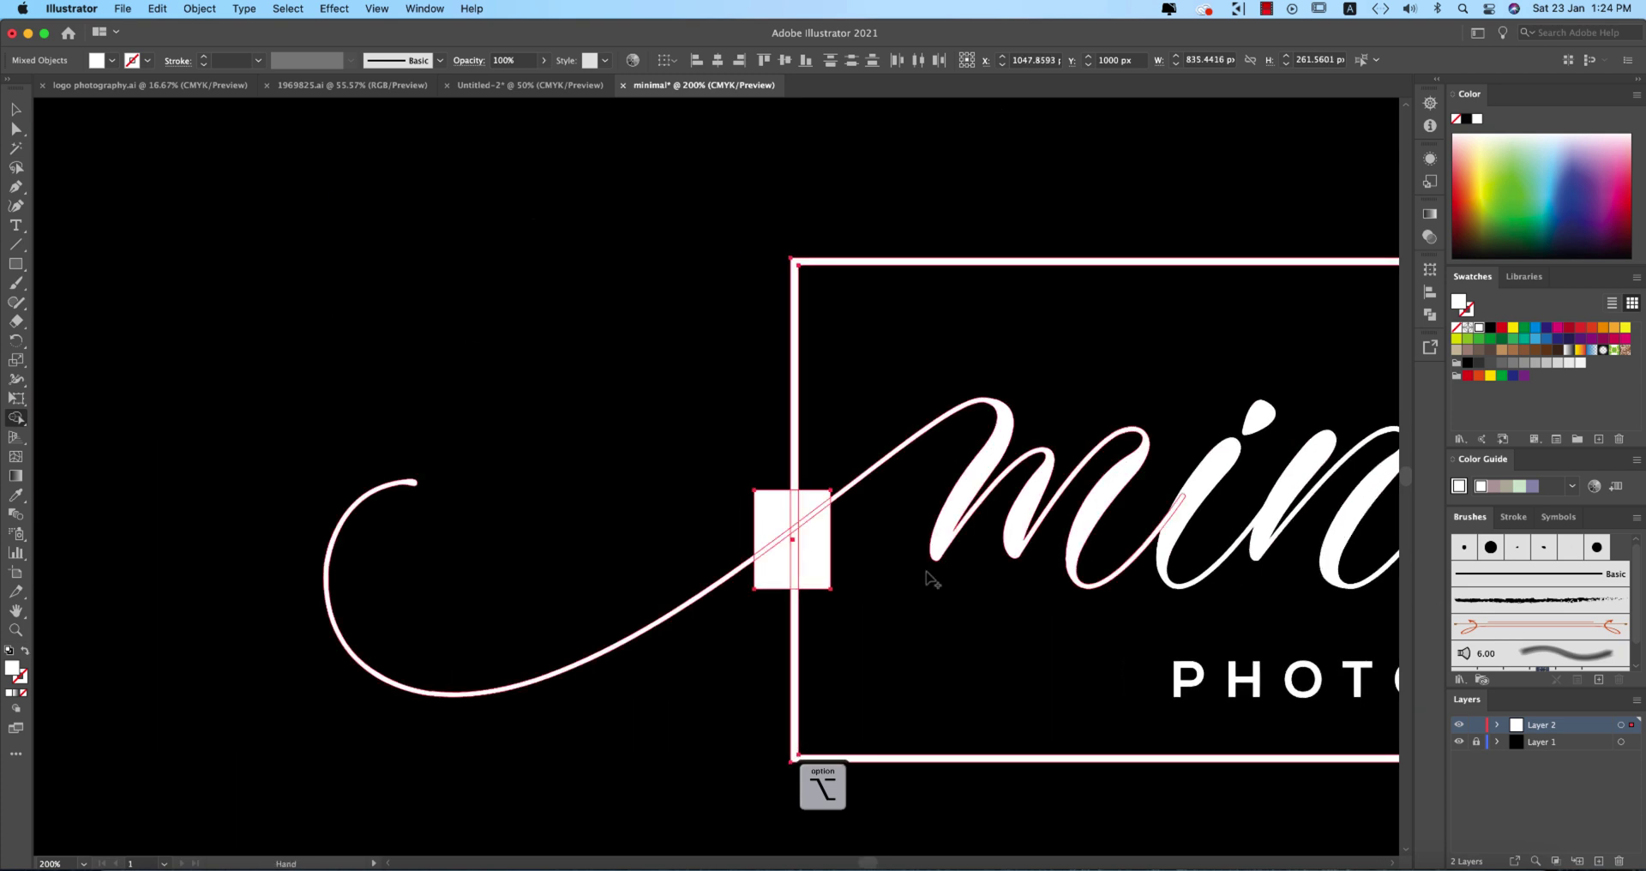
{"action": "left_click", "coordinate": [804, 555], "text": "alt"}
{"action": "left_click", "coordinate": [793, 555], "text": "alt"}
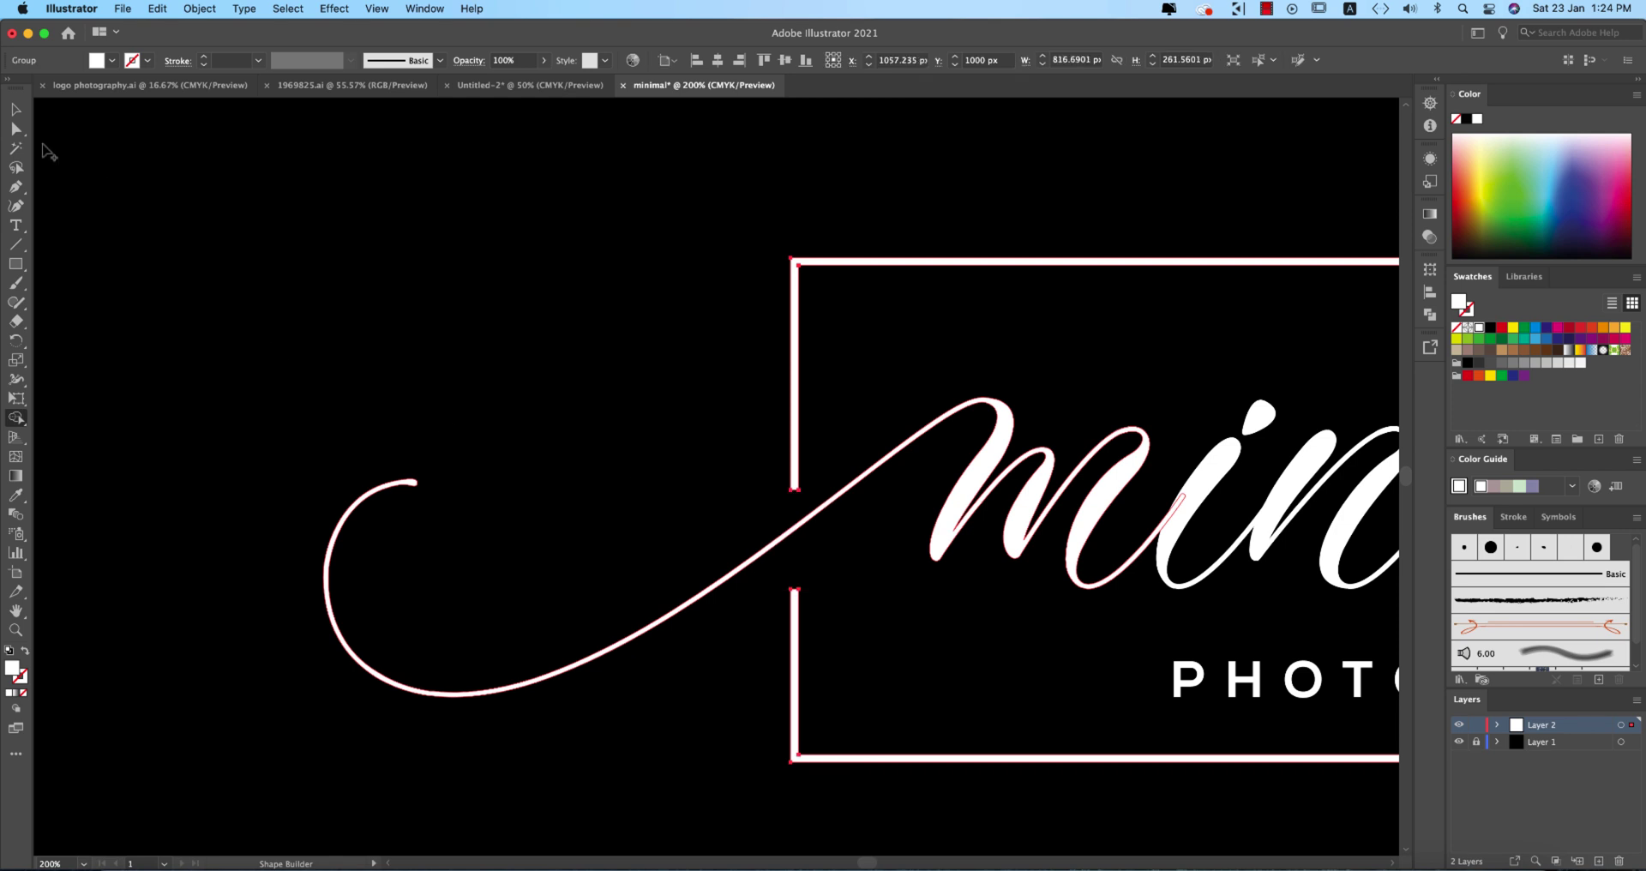
{"action": "left_click", "coordinate": [16, 110]}
Group the script, the "PHOTOGRAPHY" line and the frame into a single logo object
{"action": "key", "text": "super+0"}
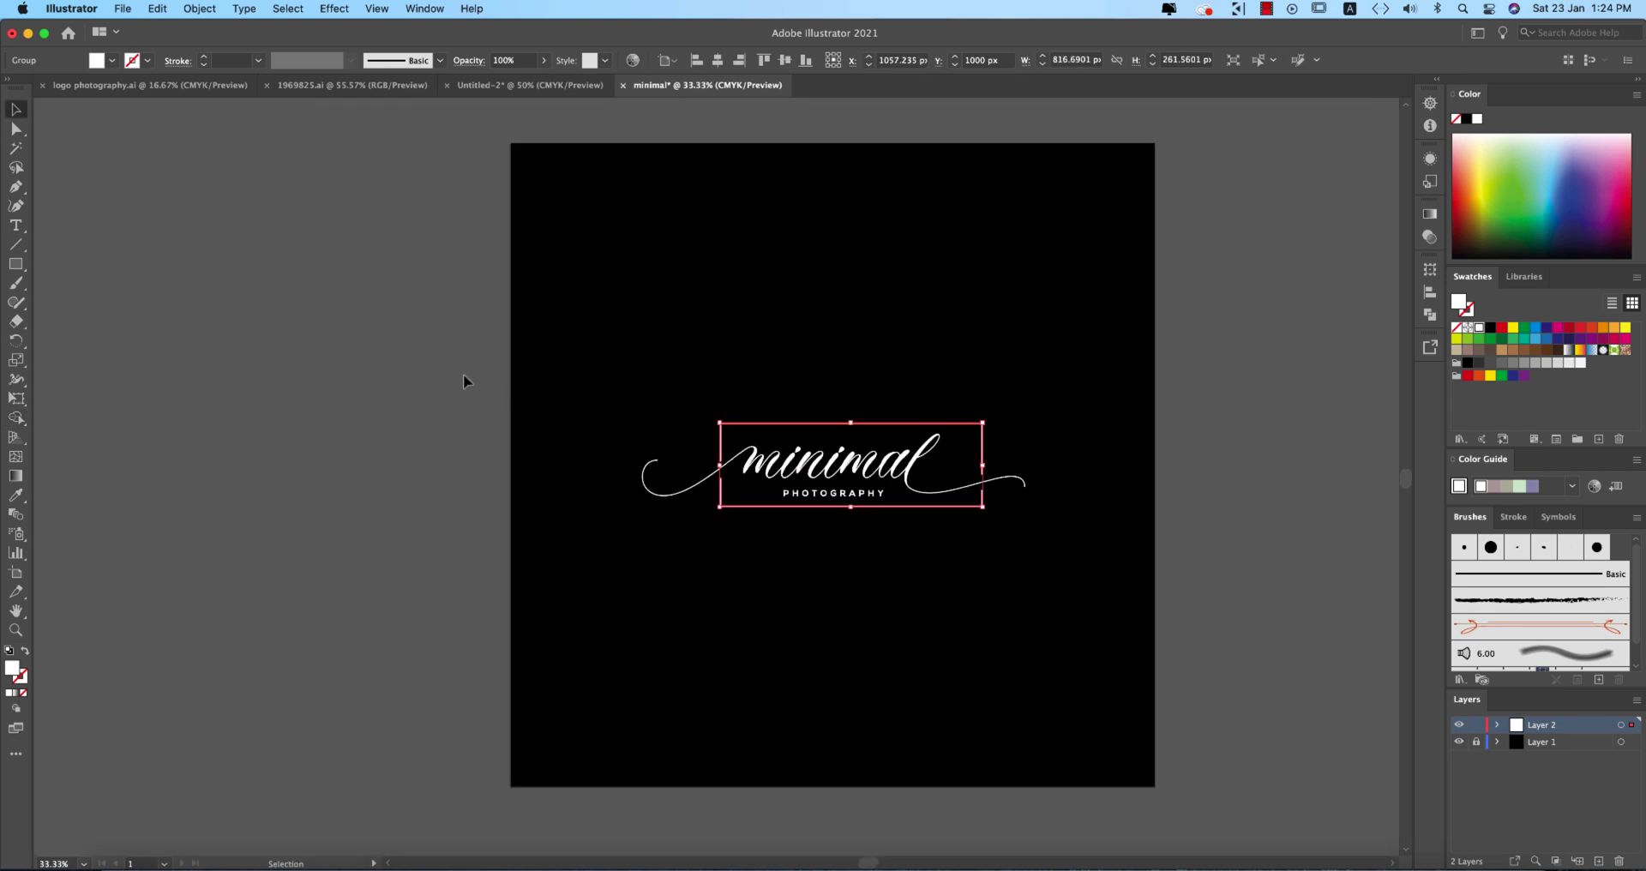
{"action": "left_click_drag", "start_coordinate": [467, 361], "coordinate": [1176, 604]}
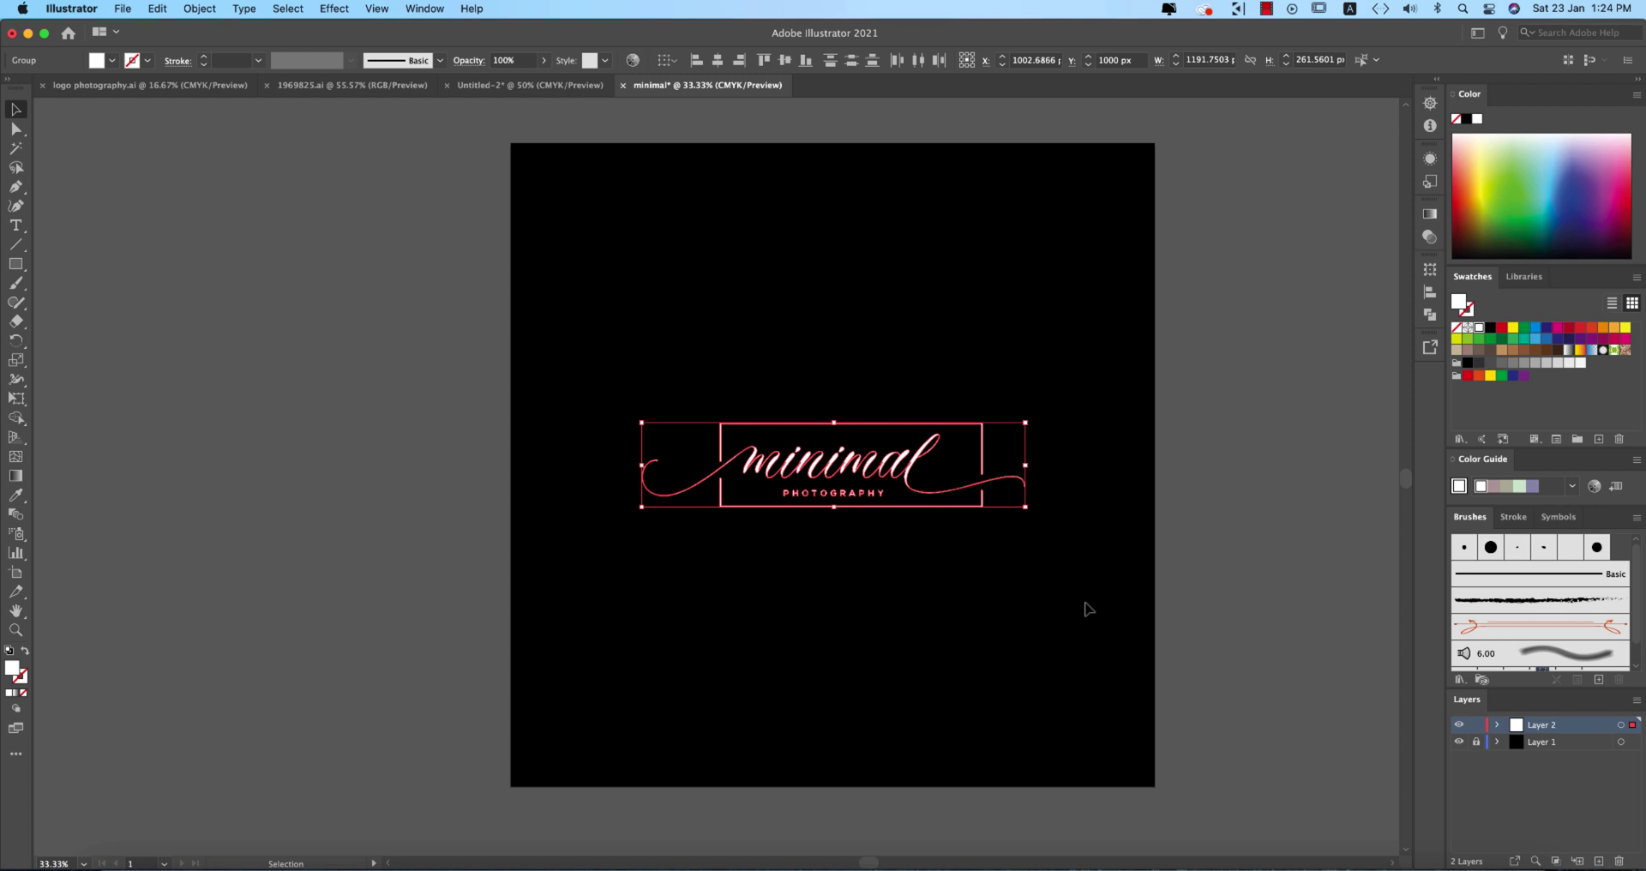
{"action": "key", "text": "super+g"}
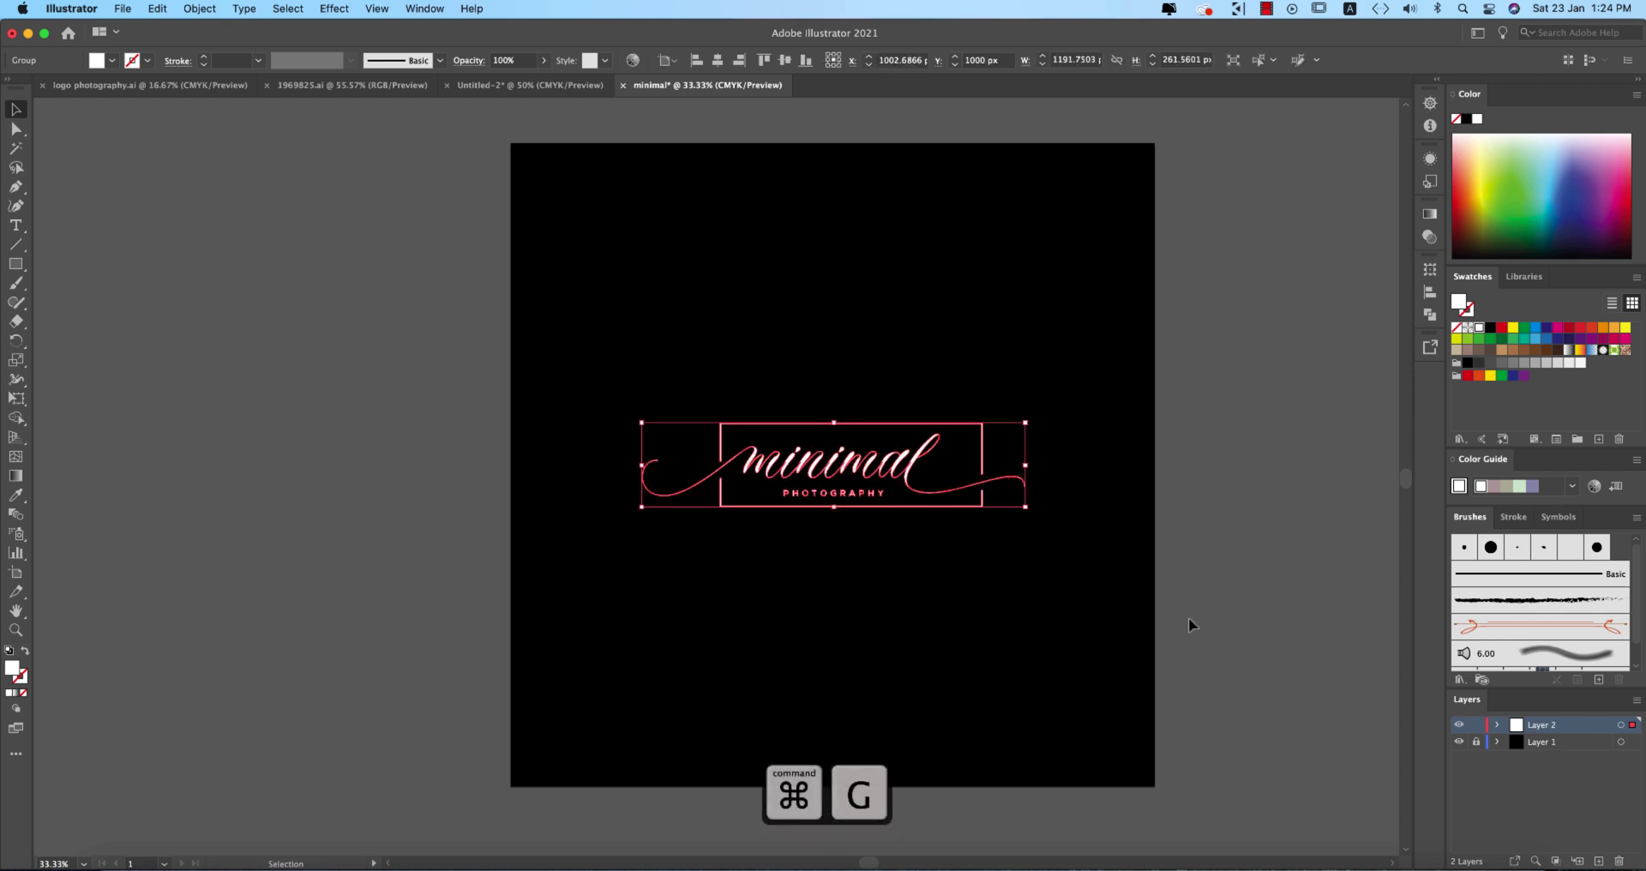
{"action": "left_click", "coordinate": [1200, 608]}
Try to duplicate the 2000 x 2000 px artboard into the empty space beside the original
{"action": "scroll", "coordinate": [1071, 551], "scroll_direction": "right", "scroll_amount": 3}
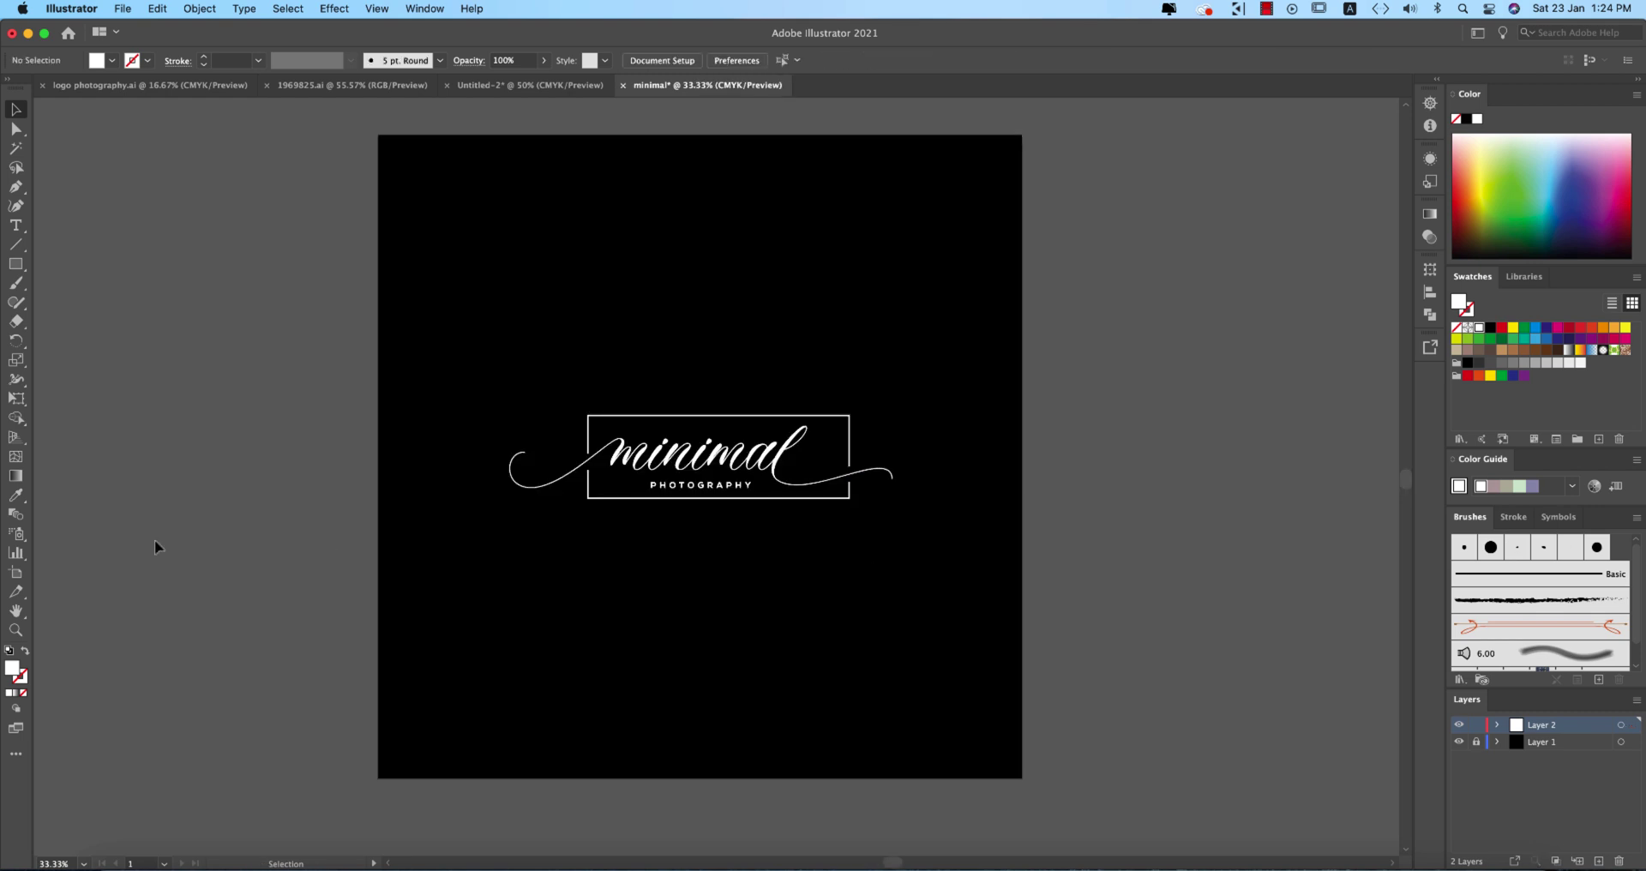
{"action": "left_click", "coordinate": [17, 573]}
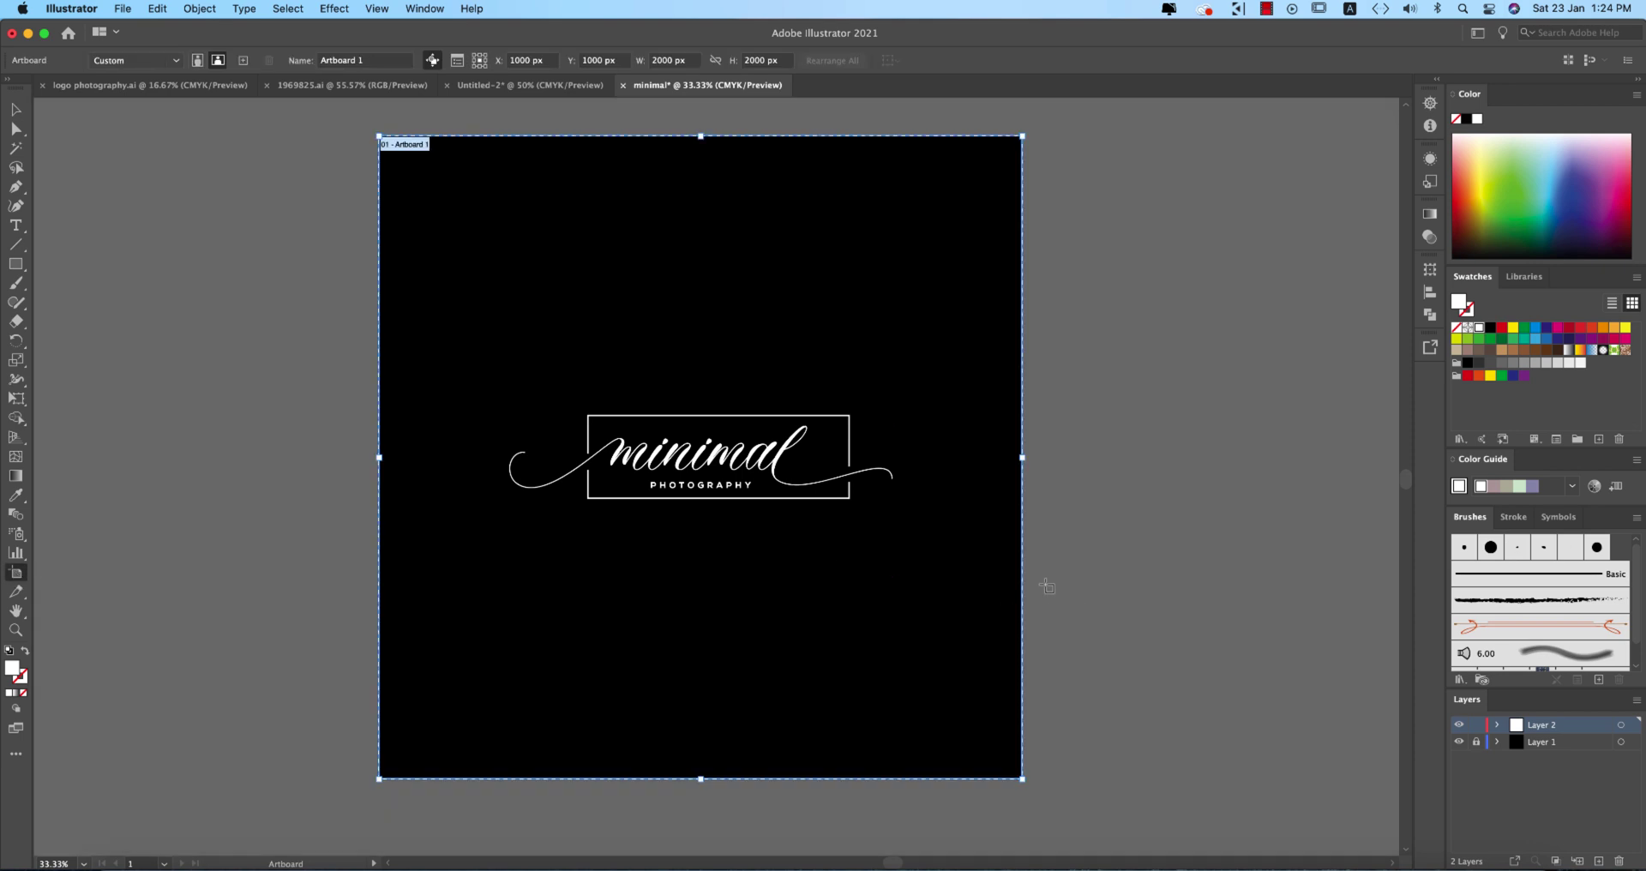
{"action": "left_click_drag", "start_coordinate": [1011, 591], "coordinate": [1274, 562]}
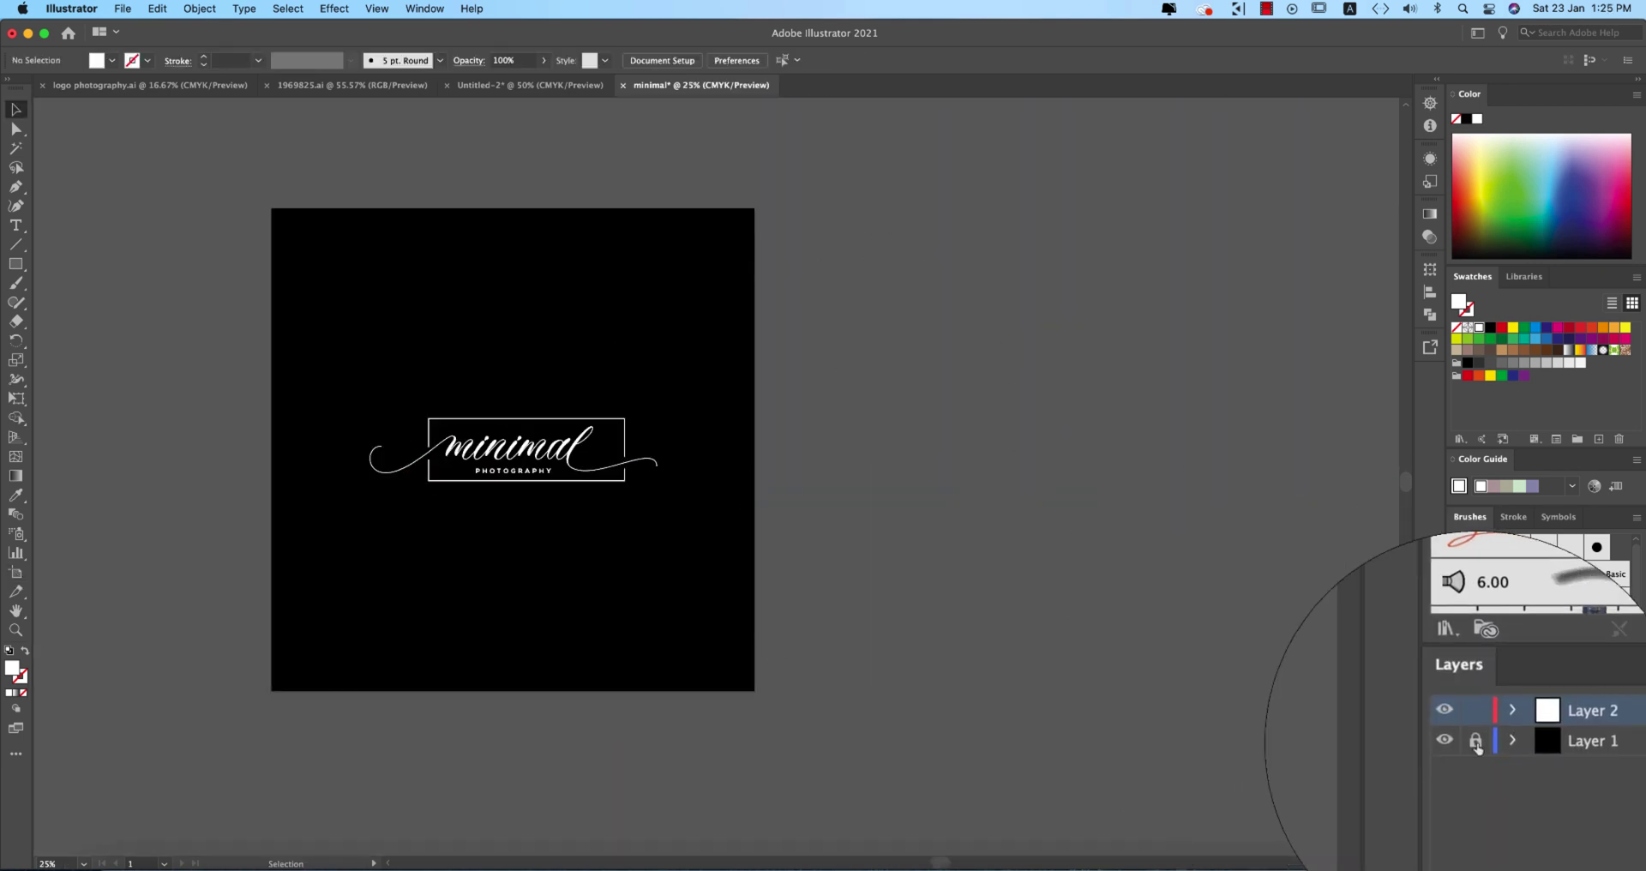
Unlock the black background layer and duplicate the background together with the logo into the empty space beside the original
{"action": "left_click", "coordinate": [1475, 743]}
{"action": "left_click_drag", "start_coordinate": [239, 189], "coordinate": [722, 692]}
{"action": "key", "text": "super+a"}
{"action": "left_click_drag", "start_coordinate": [607, 636], "coordinate": [1104, 628]}
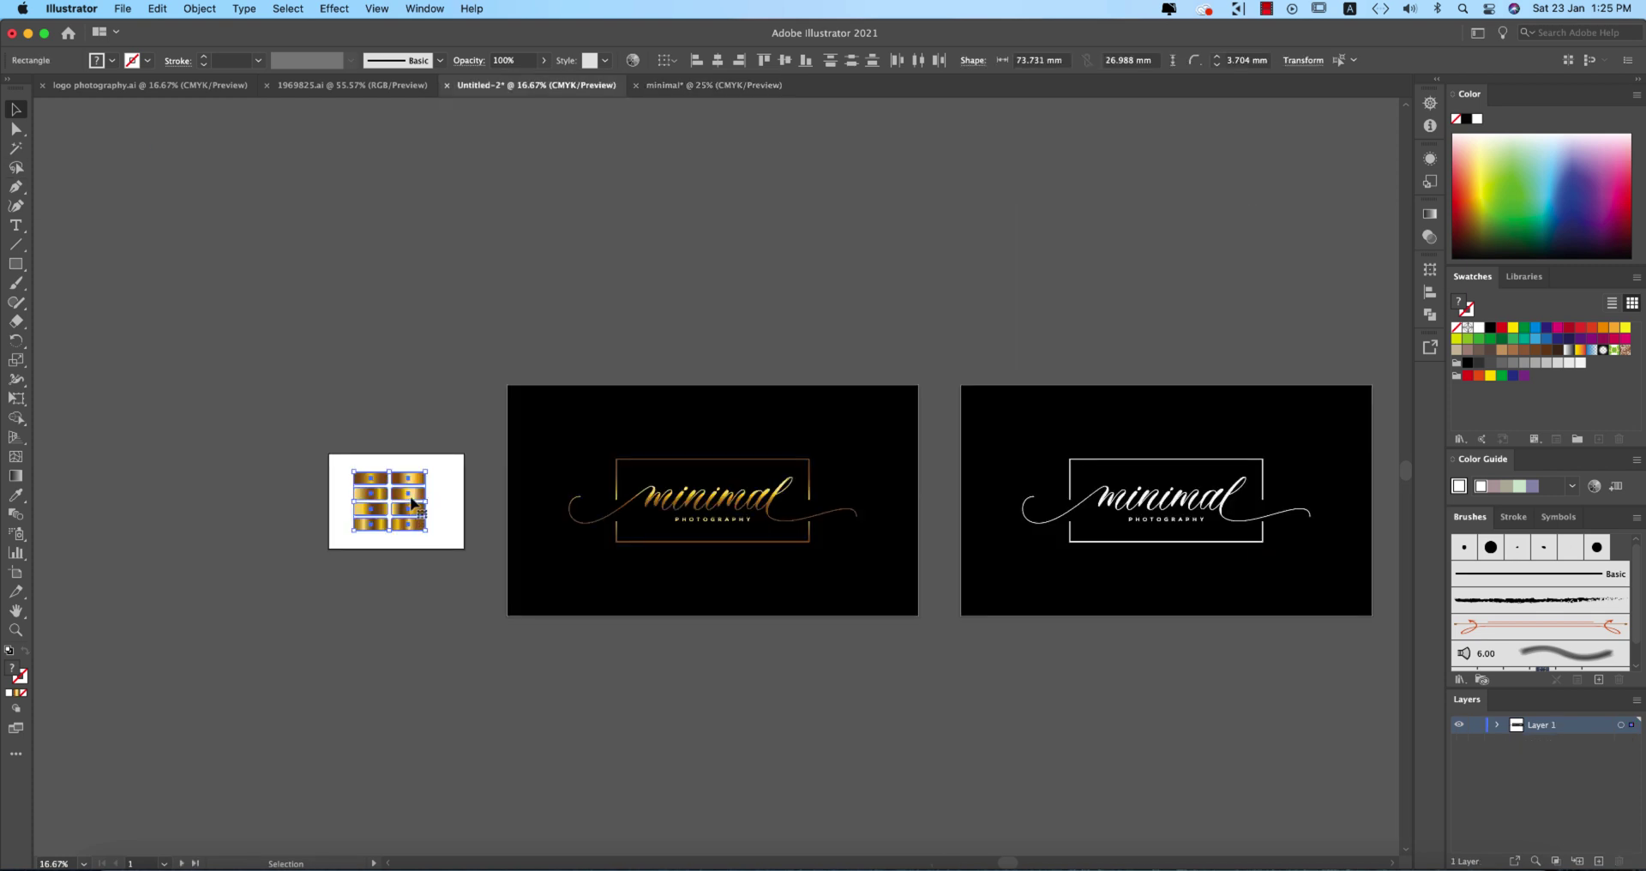
Bring the eight gold gradient rectangles from another open document into this one and place them beside the duplicated logo's background
{"action": "left_click_drag", "start_coordinate": [413, 504], "coordinate": [717, 82]}
{"action": "left_click_drag", "start_coordinate": [1316, 409], "coordinate": [1311, 411]}
{"action": "scroll", "coordinate": [1267, 448], "scroll_direction": "right", "scroll_amount": 8}
{"action": "left_click_drag", "start_coordinate": [997, 495], "coordinate": [1159, 518]}
{"action": "left_click", "coordinate": [1109, 612]}
Recolour the duplicated logo with the Eyedropper, sampling the first gold gradient rectangle in the upper row
{"action": "left_click", "coordinate": [737, 490]}
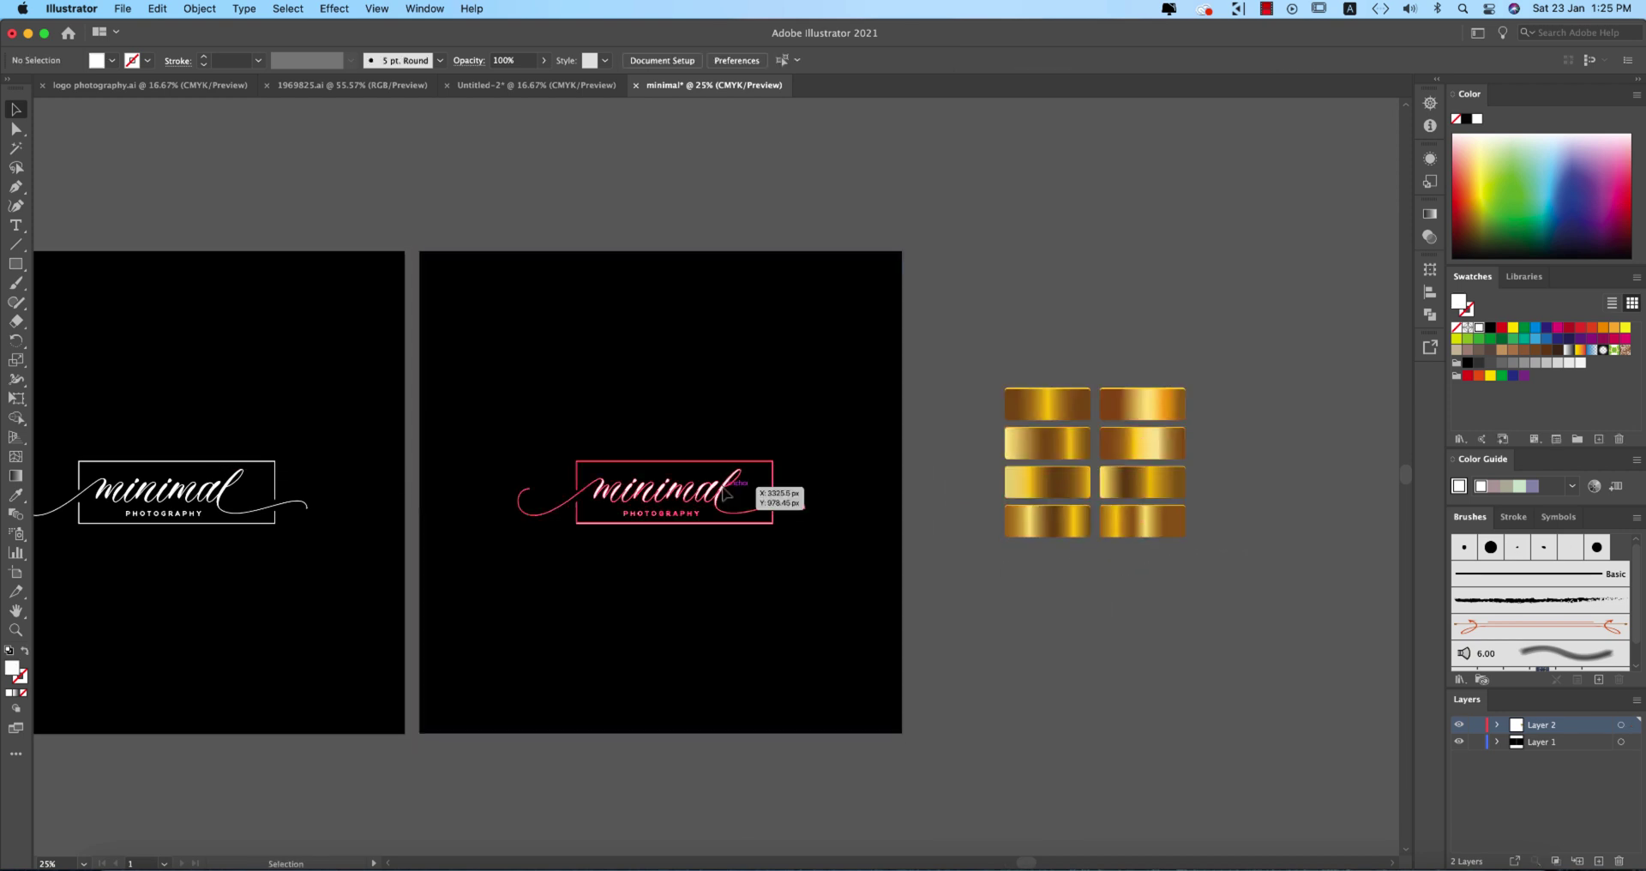
{"action": "key", "text": "i"}
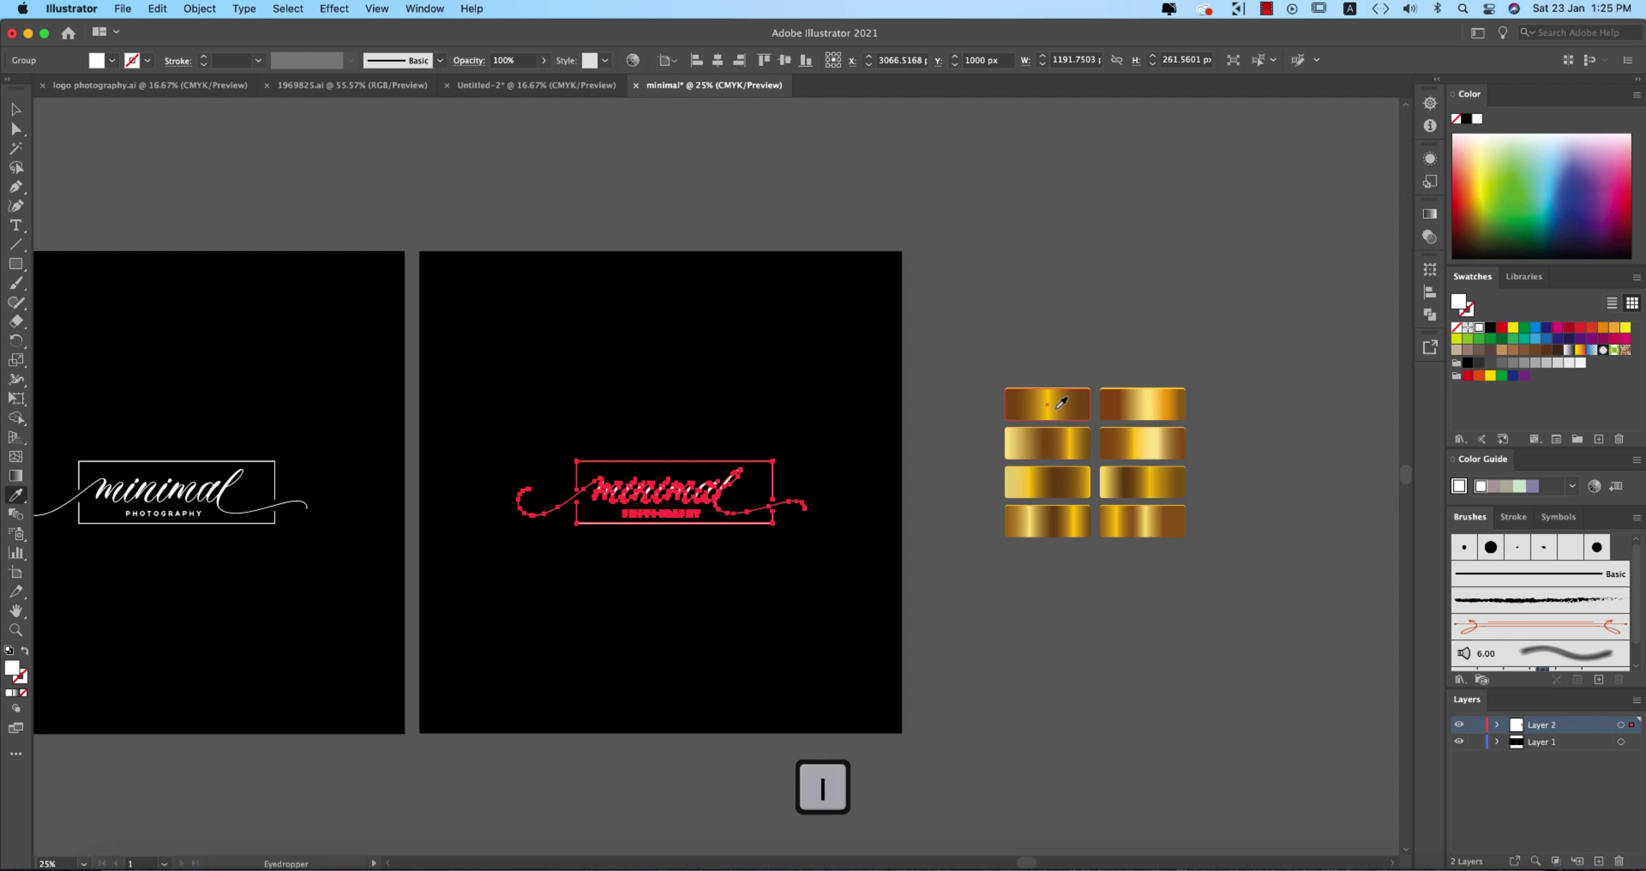
{"action": "left_click", "coordinate": [1059, 404]}
{"action": "left_click", "coordinate": [10, 109]}
{"action": "scroll", "coordinate": [685, 425], "scroll_direction": "up", "scroll_amount": 3}
{"action": "left_click", "coordinate": [1131, 664]}
{"action": "scroll", "coordinate": [832, 619], "scroll_direction": "down", "scroll_amount": 1}
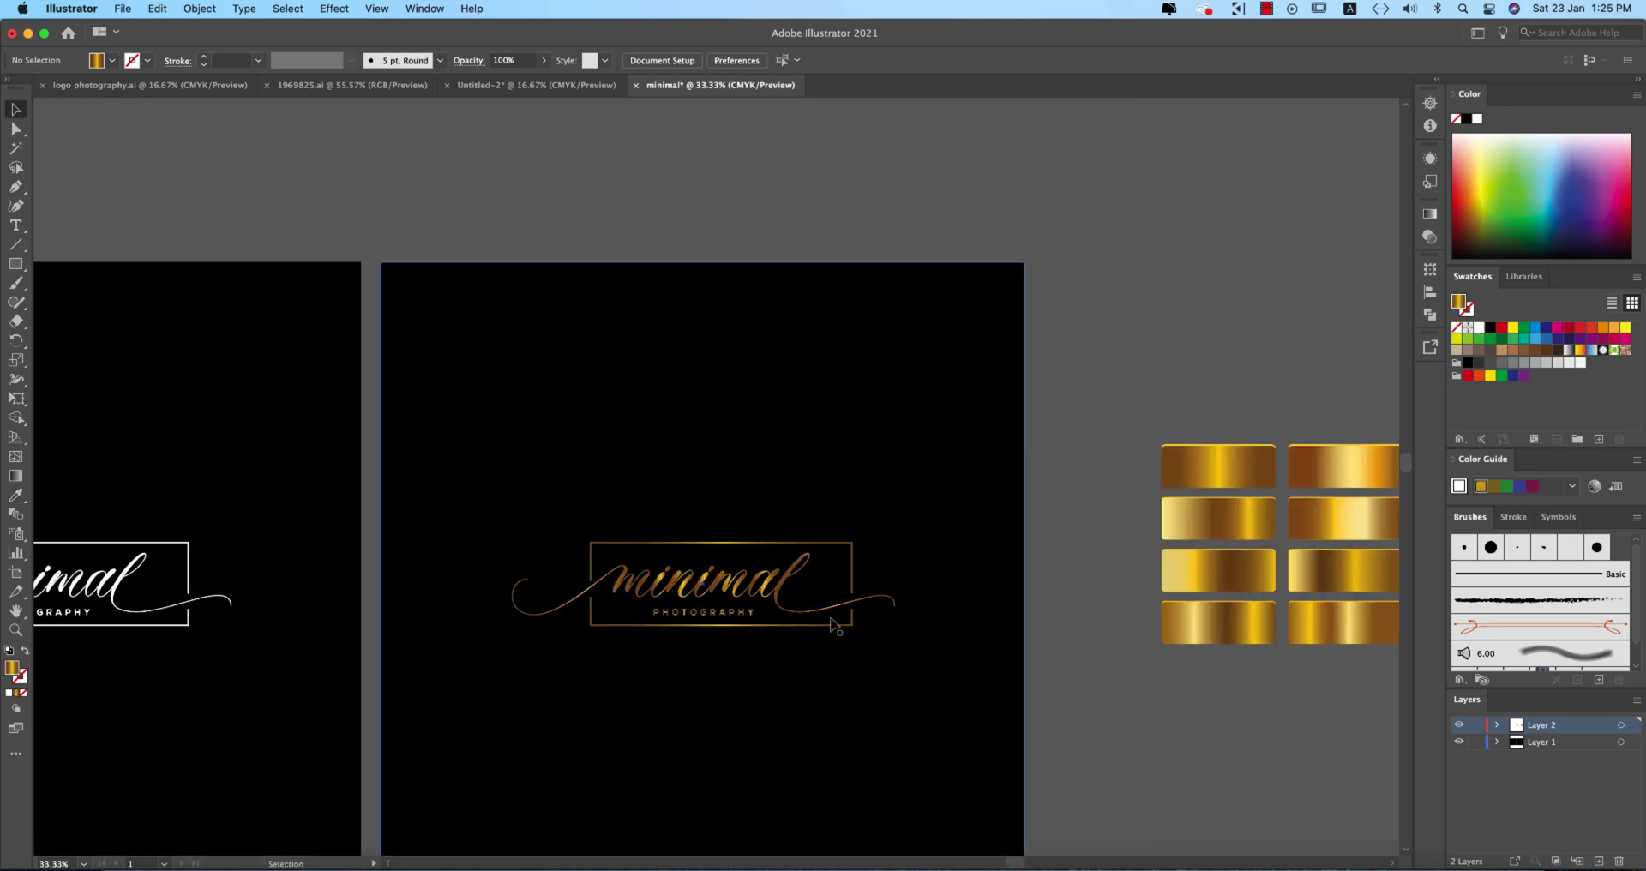
{"action": "left_click_drag", "start_coordinate": [885, 669], "coordinate": [1098, 616]}
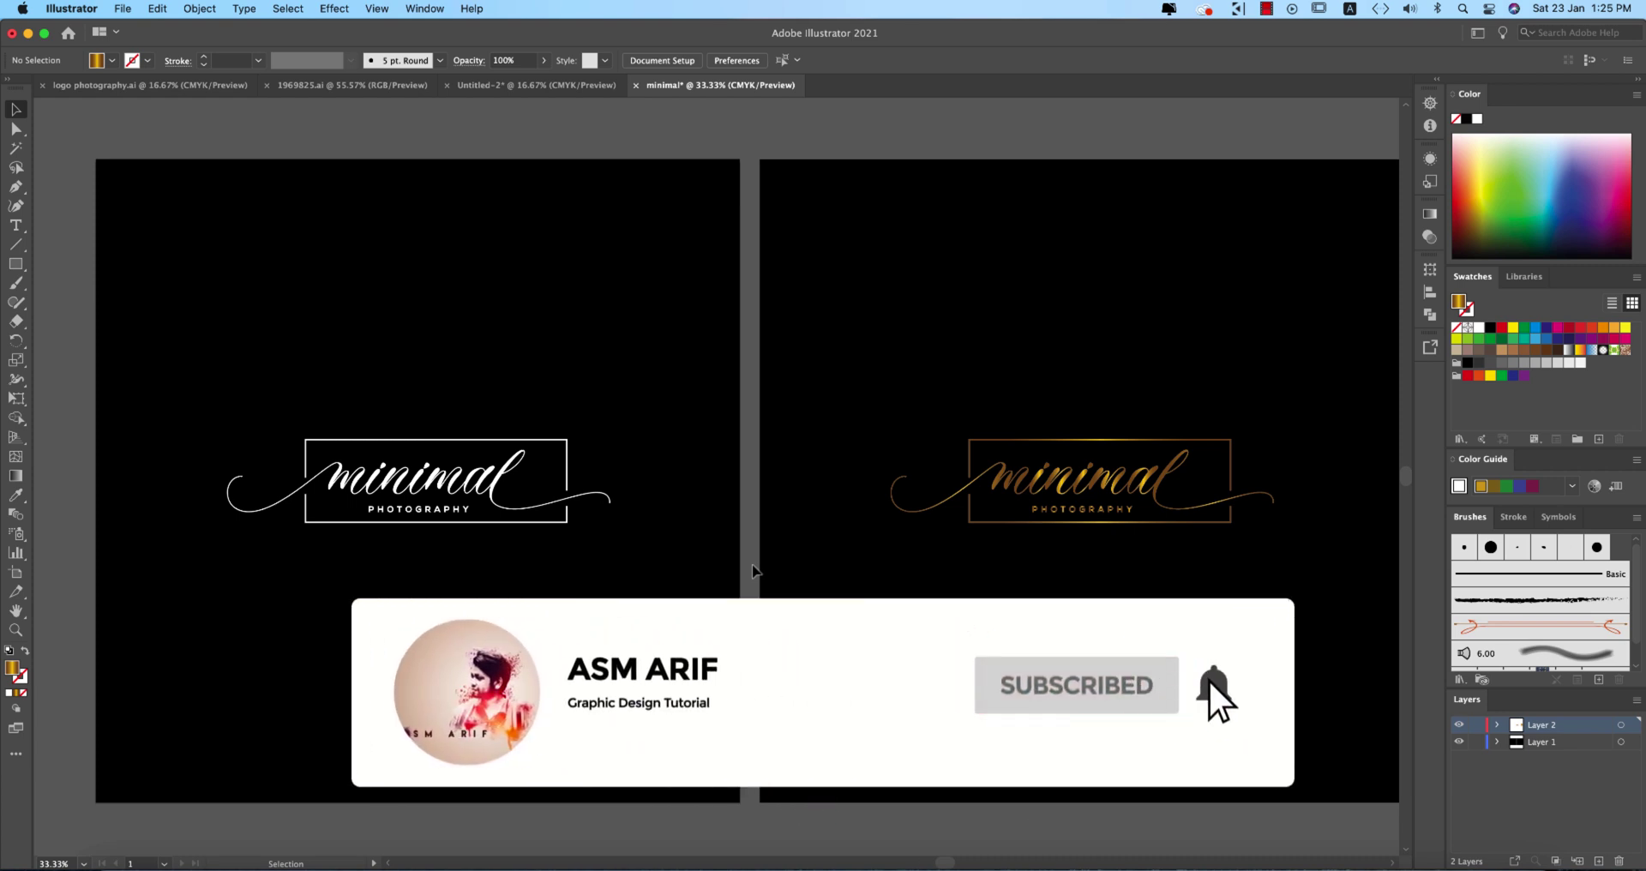
{"action": "scroll", "coordinate": [755, 568], "scroll_direction": "down", "scroll_amount": 1}
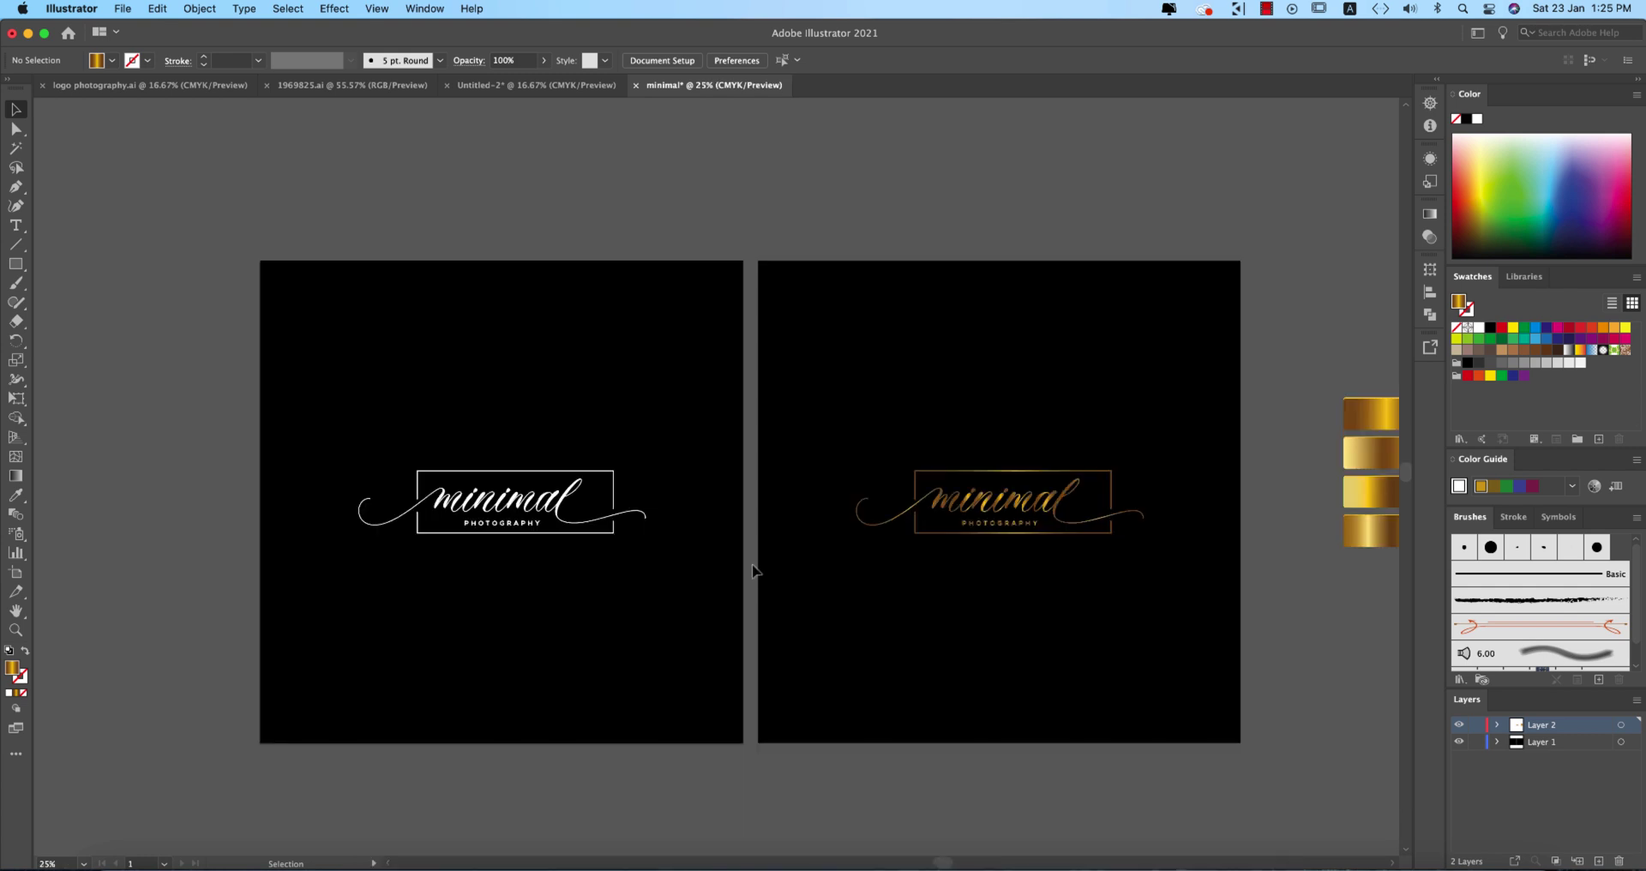
{"action": "scroll", "coordinate": [1003, 632], "scroll_direction": "right", "scroll_amount": 1}
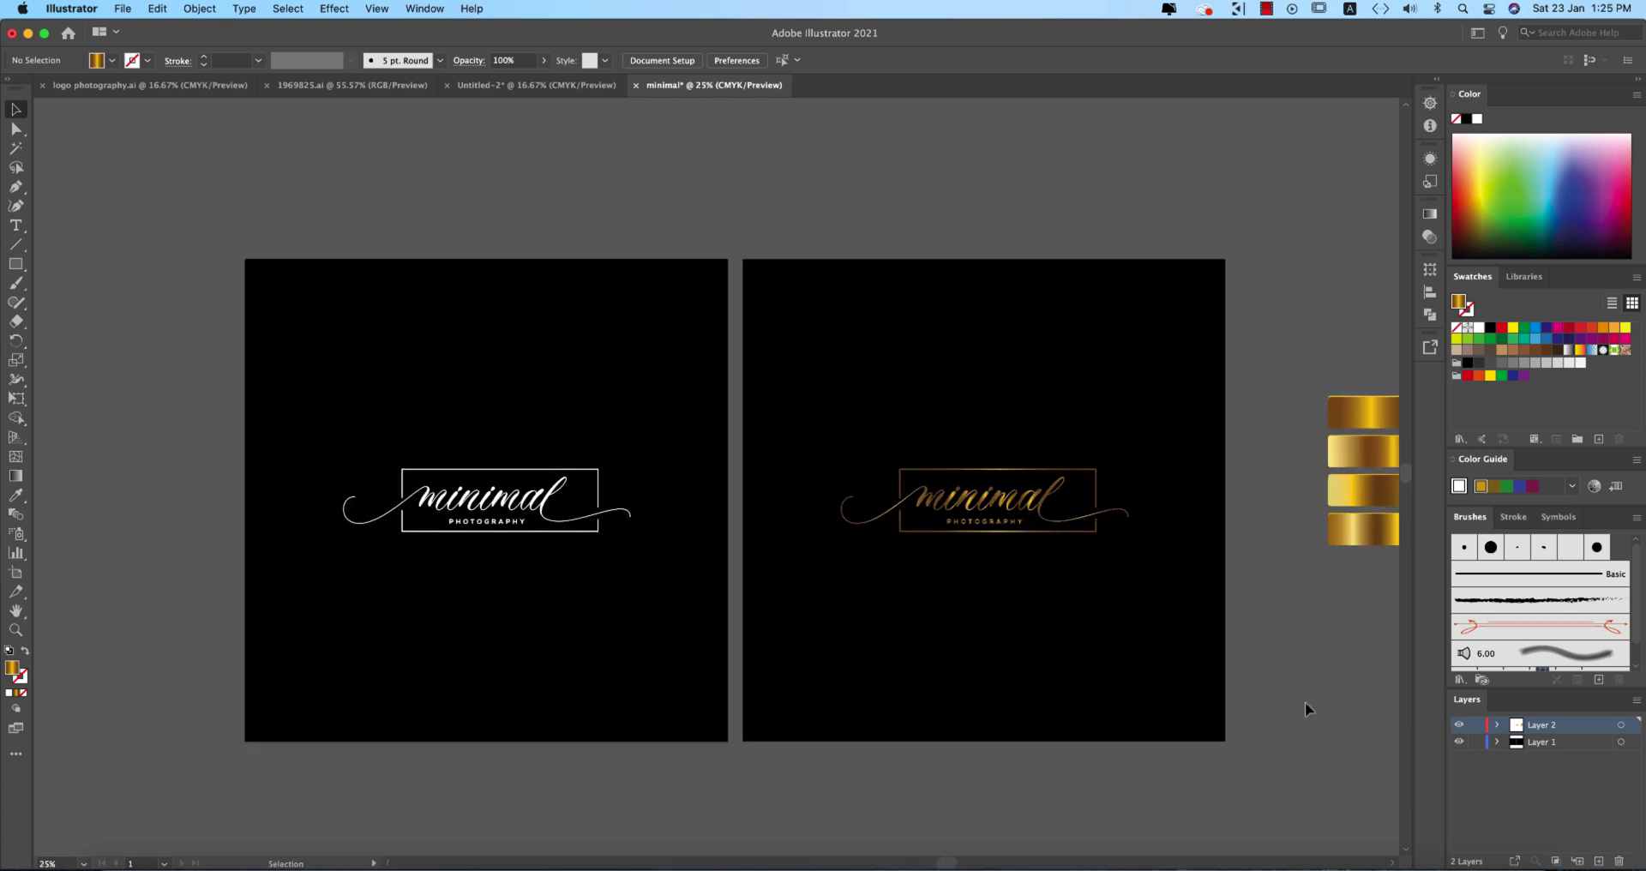